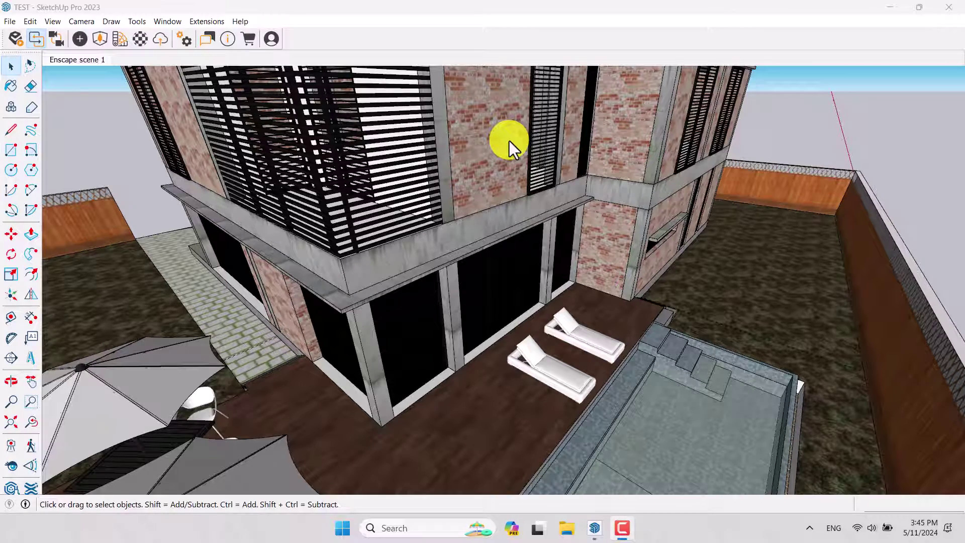
# Step: Orbit around the house-and-pool model and undock the Enscape toolbar as a floating palette
pyautogui.moveTo(478, 323); pyautogui.dragTo(693, 308, button='middle')
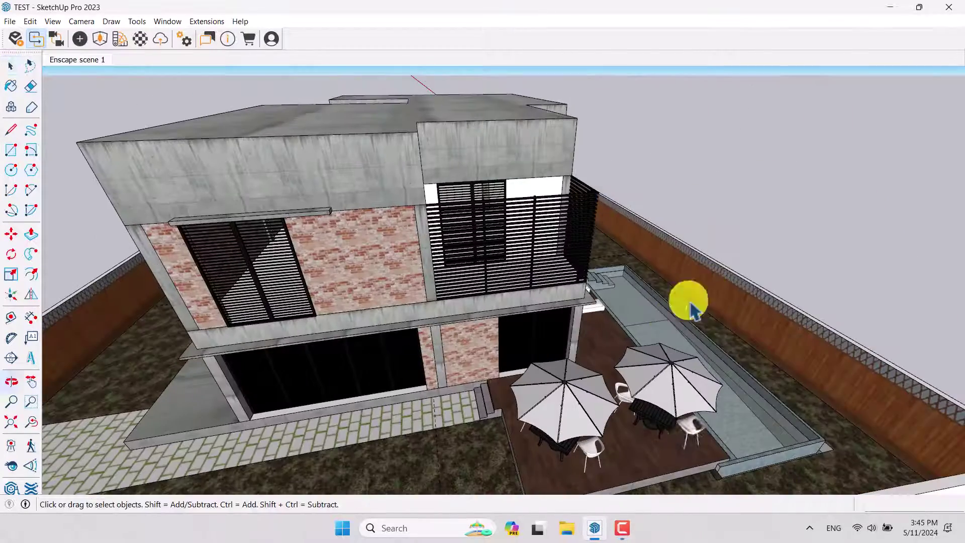
pyautogui.moveTo(631, 357); pyautogui.dragTo(448, 351, button='middle')
pyautogui.scroll(5, 448, 350)
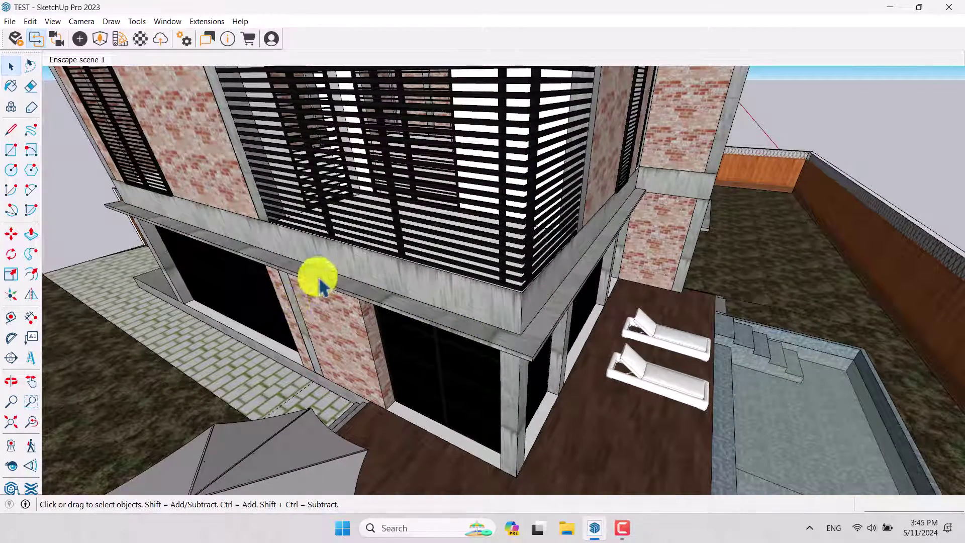
pyautogui.scroll(-4, 321, 280)
pyautogui.moveTo(377, 317); pyautogui.dragTo(329, 305, button='middle')
pyautogui.scroll(-5, 523, 280)
pyautogui.scroll(8, 431, 308)
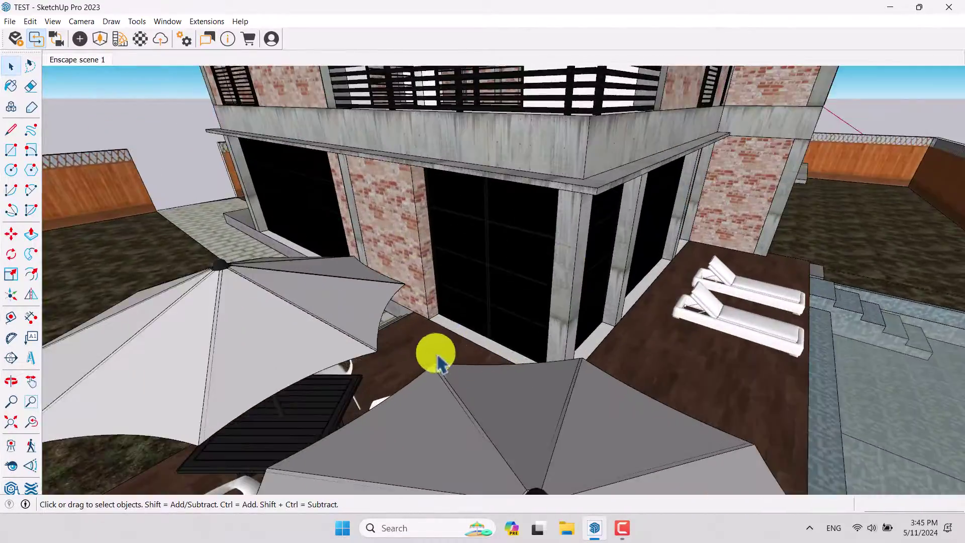
pyautogui.moveTo(439, 360); pyautogui.dragTo(492, 376, button='middle')
pyautogui.scroll(-5, 523, 231)
pyautogui.moveTo(524, 231); pyautogui.dragTo(543, 237, button='middle')
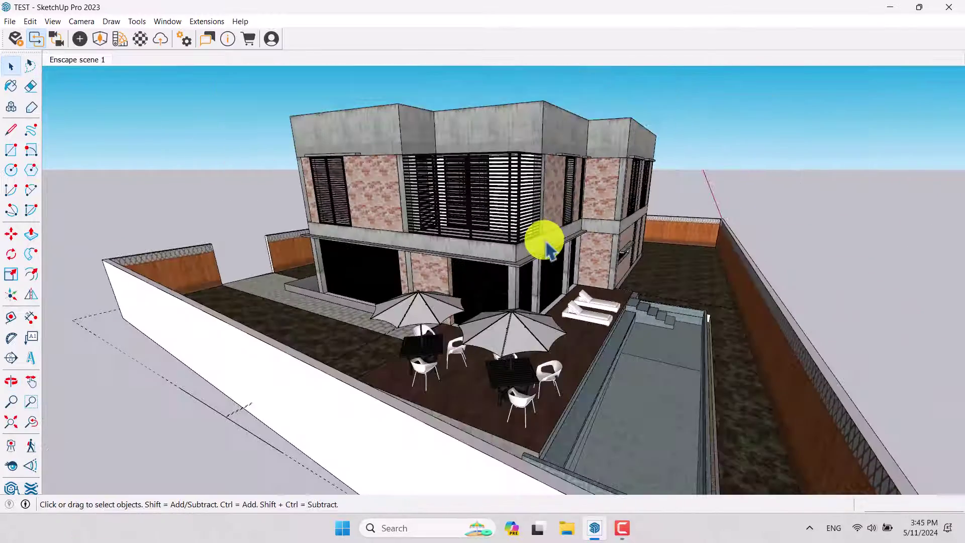
pyautogui.moveTo(9, 38); pyautogui.dragTo(60, 79)
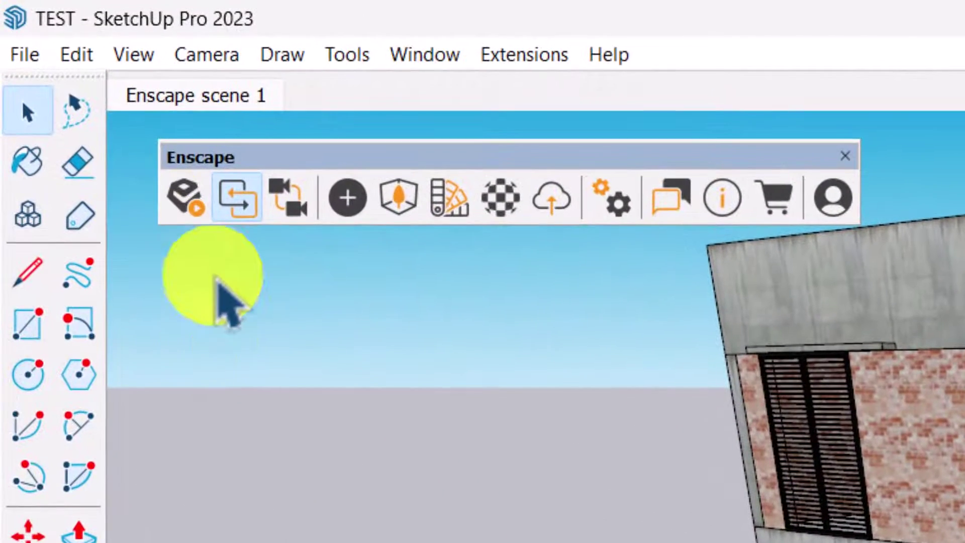
# Step: Resume Enscape Live Updates and show the Enscape Objects list of lights, sound sources and linked models
pyautogui.moveTo(400, 301); pyautogui.dragTo(610, 295, button='middle')
pyautogui.scroll(-2, 611, 302)
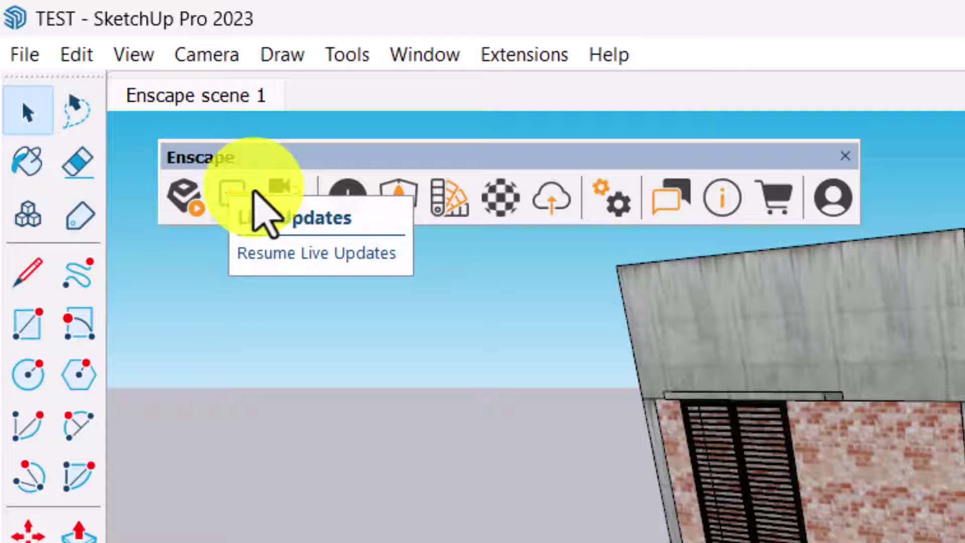
pyautogui.click(283, 193)
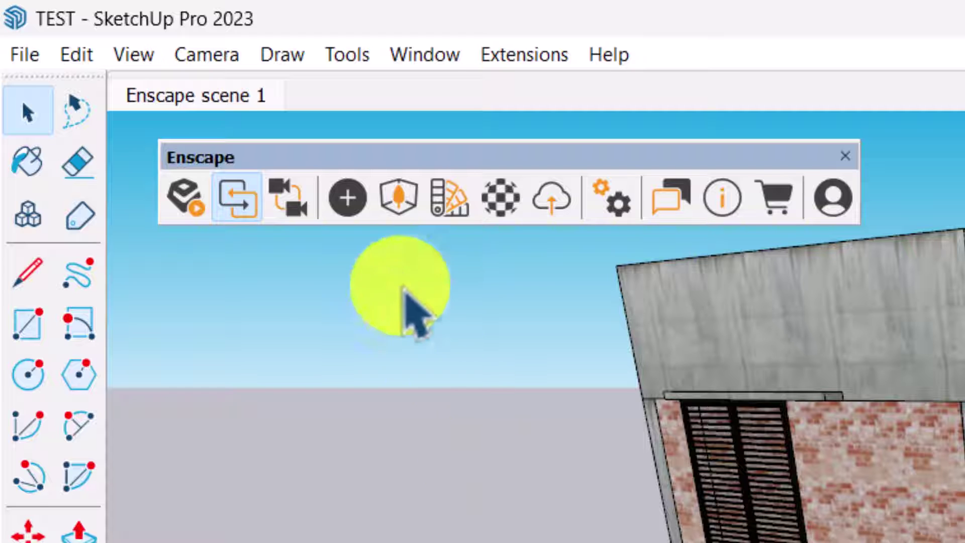
pyautogui.click(352, 215)
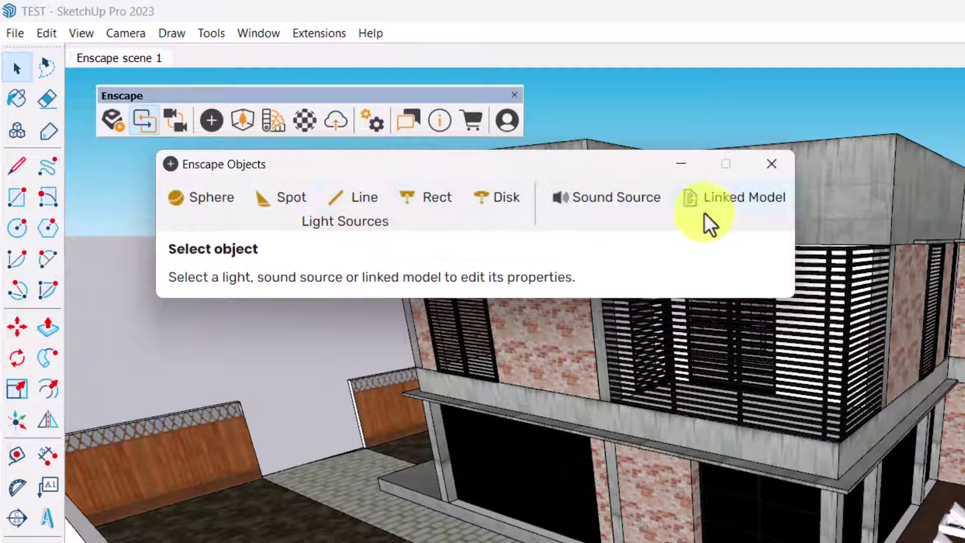
# Step: Close Enscape Objects, redock the Enscape toolbar, save the model past the version warning, and start Enscape
pyautogui.click(773, 164)
pyautogui.moveTo(128, 95); pyautogui.dragTo(11, 23)
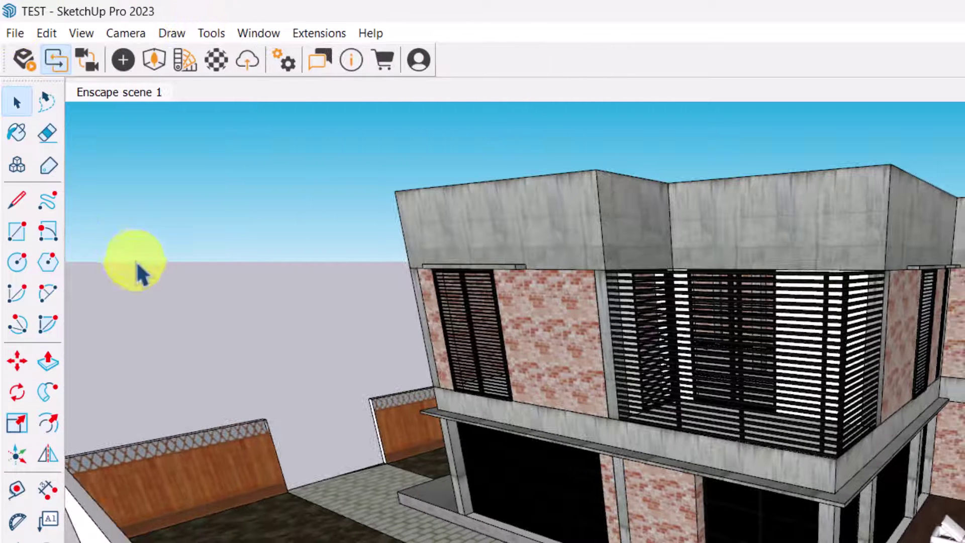
pyautogui.hotkey('ctrl', 's')
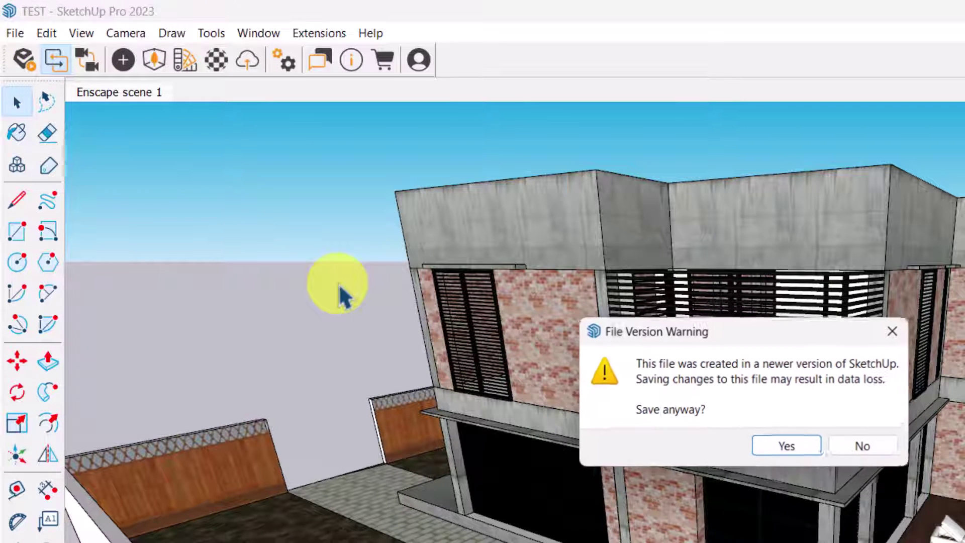
pyautogui.click(772, 447)
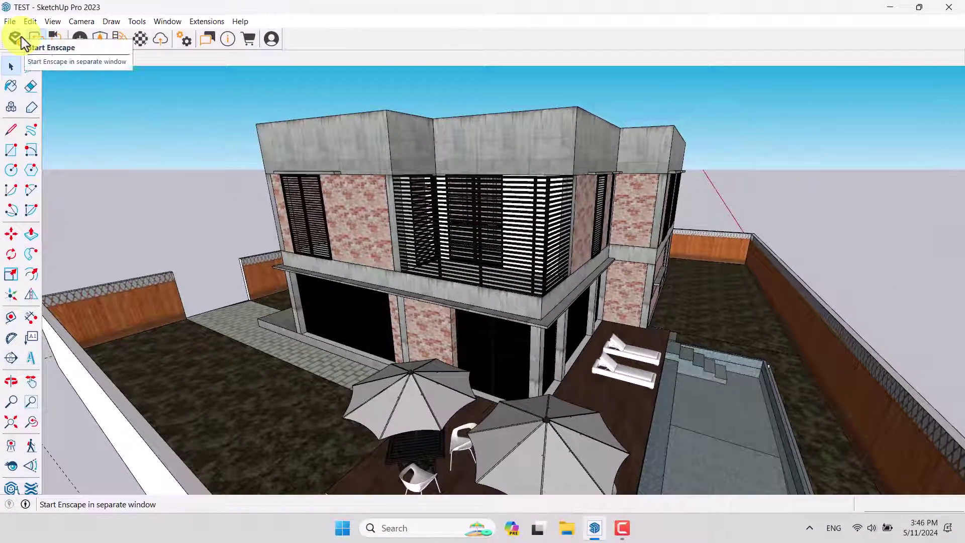
pyautogui.click(21, 37)
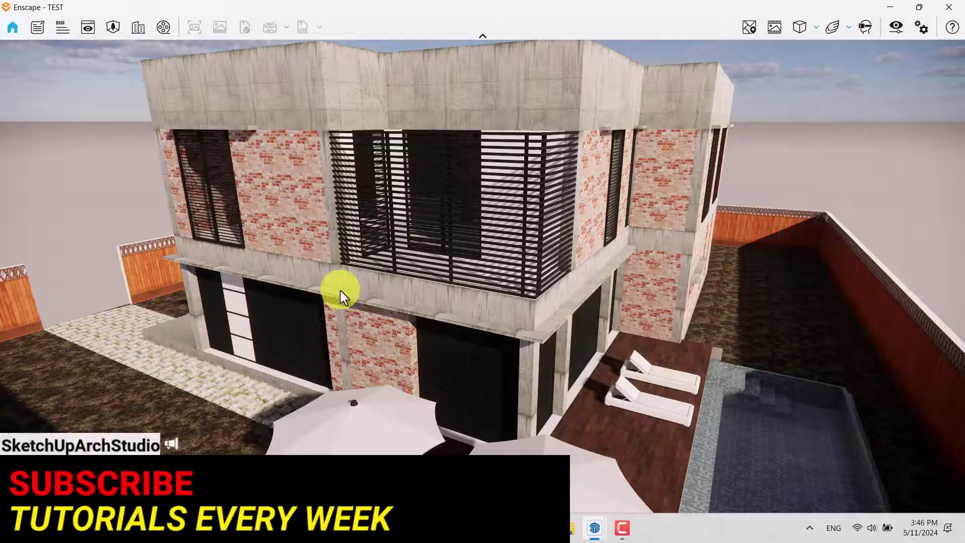
pyautogui.moveTo(502, 274); pyautogui.dragTo(523, 272)
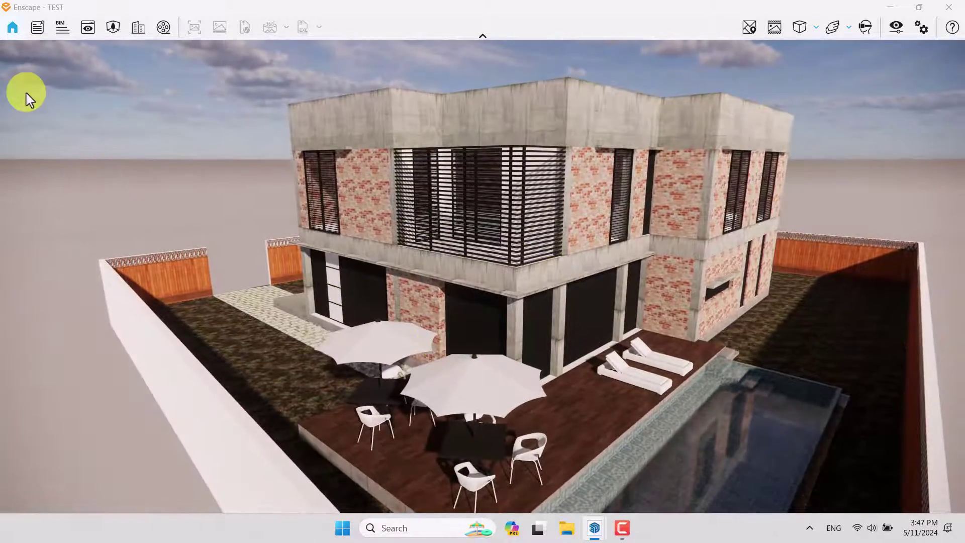
pyautogui.click(41, 30)
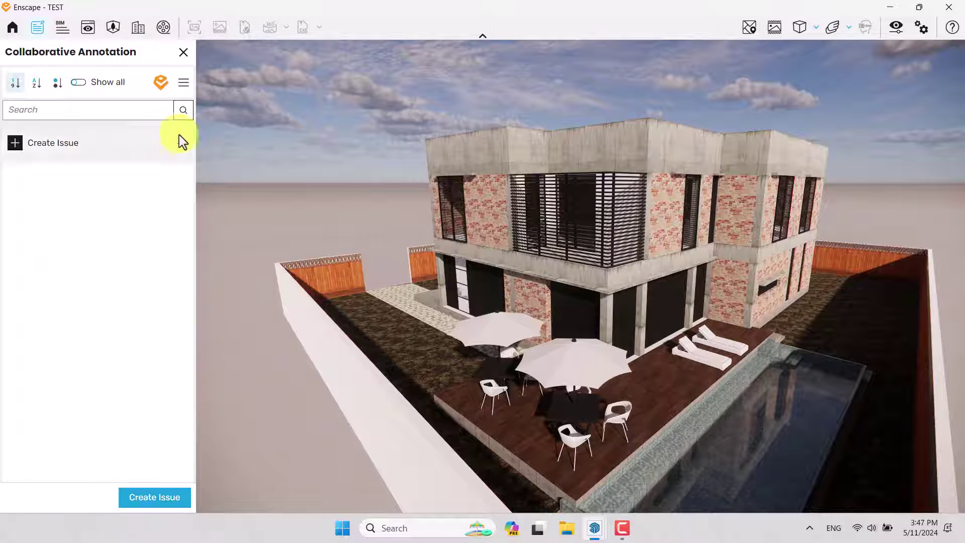
pyautogui.click(184, 55)
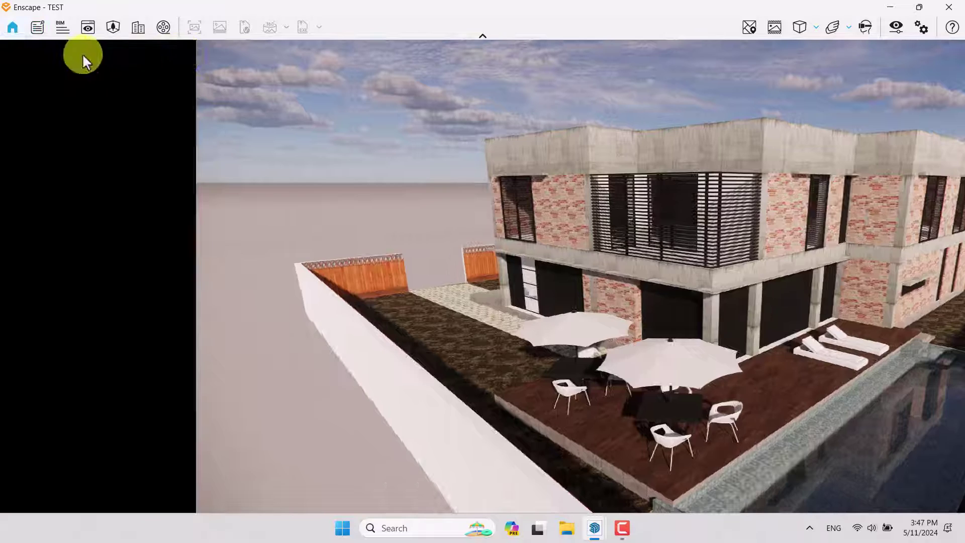
pyautogui.click(62, 29)
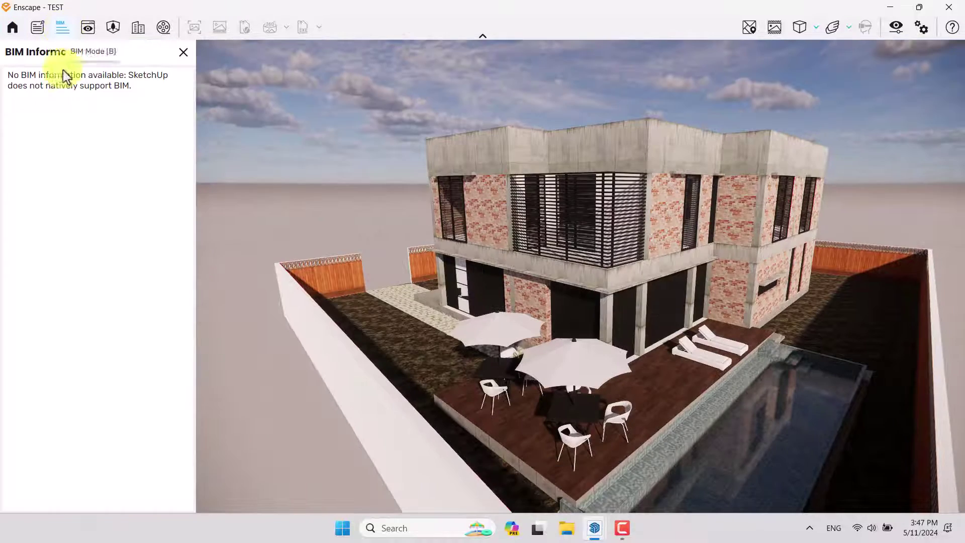
pyautogui.click(184, 53)
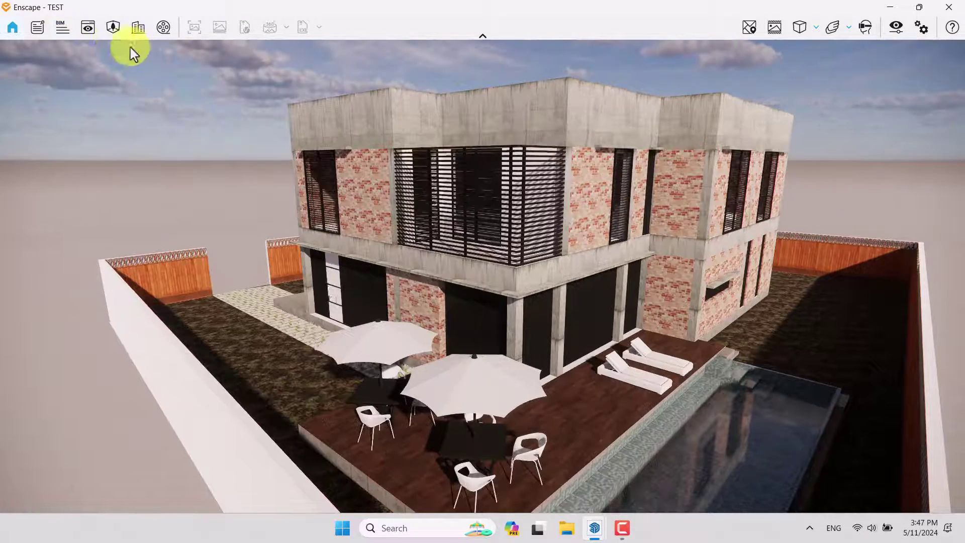
# Step: Edit the Enscape scene 1 view, moving its camera down to a low poolside angle
pyautogui.click(88, 28)
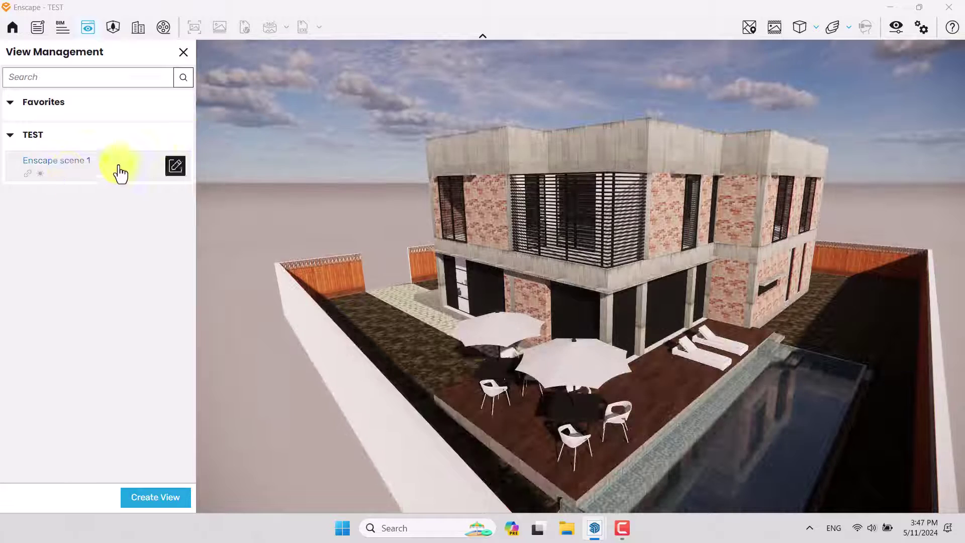
pyautogui.click(68, 178)
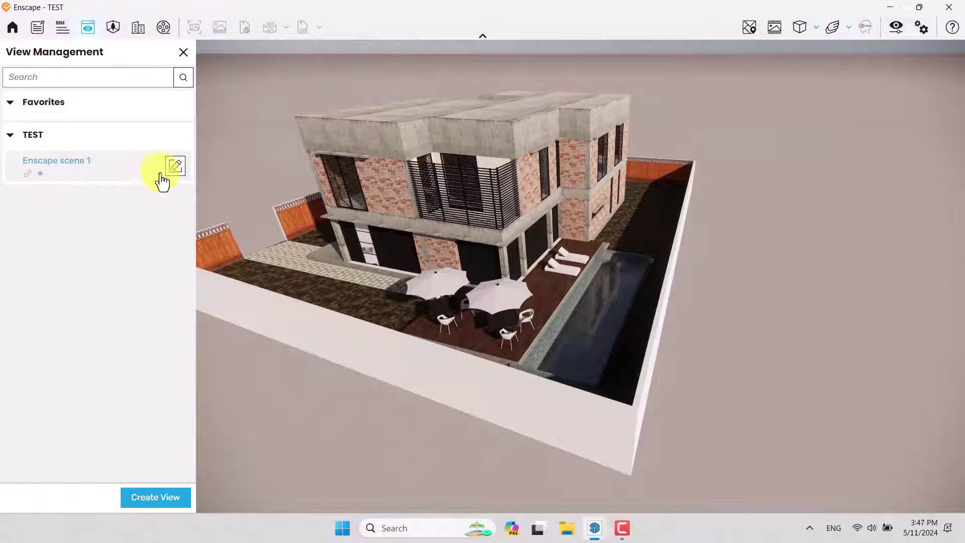
pyautogui.click(175, 166)
pyautogui.scroll(10, 563, 279)
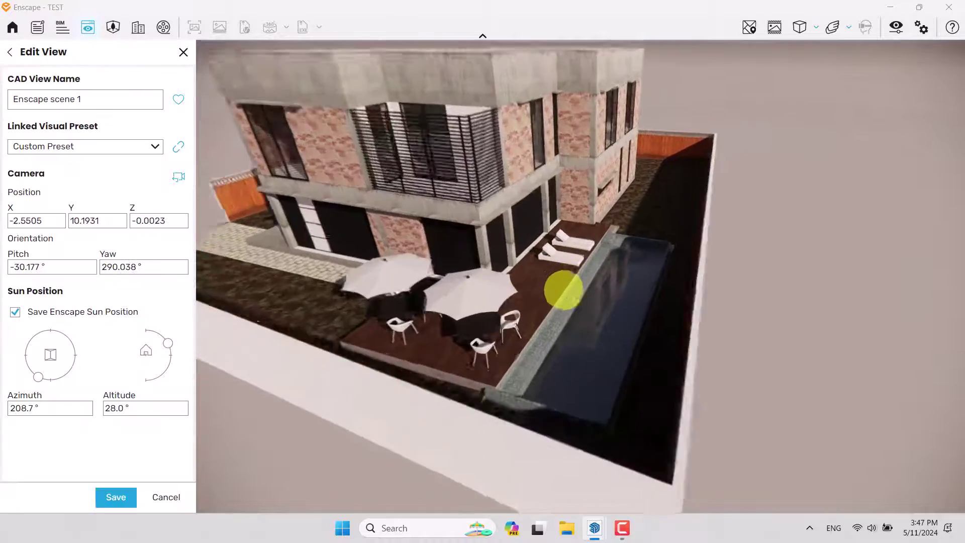
pyautogui.moveTo(495, 317); pyautogui.dragTo(424, 37)
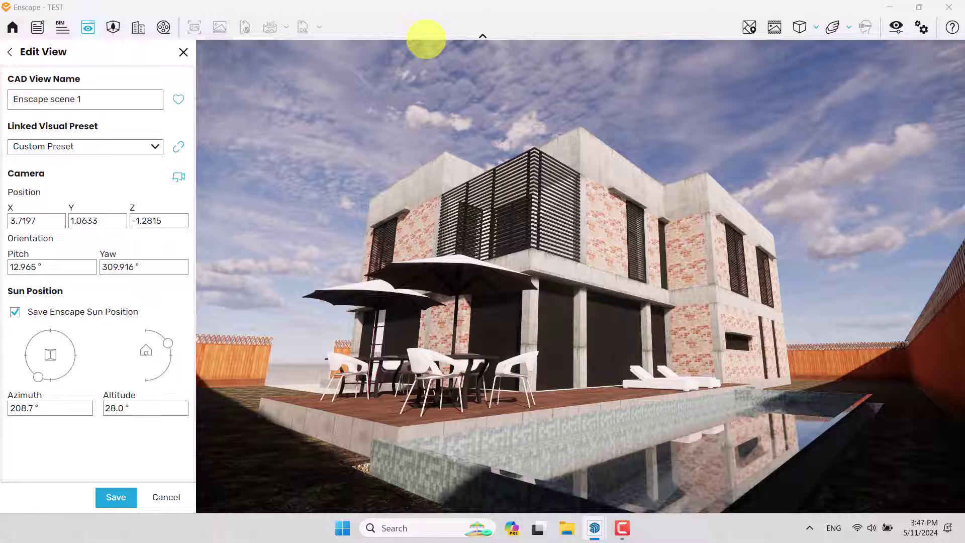
# Step: Unlink the preset, rename the view 'New Enscape Test', favourite it, skip the sun position, and save
pyautogui.click(171, 150)
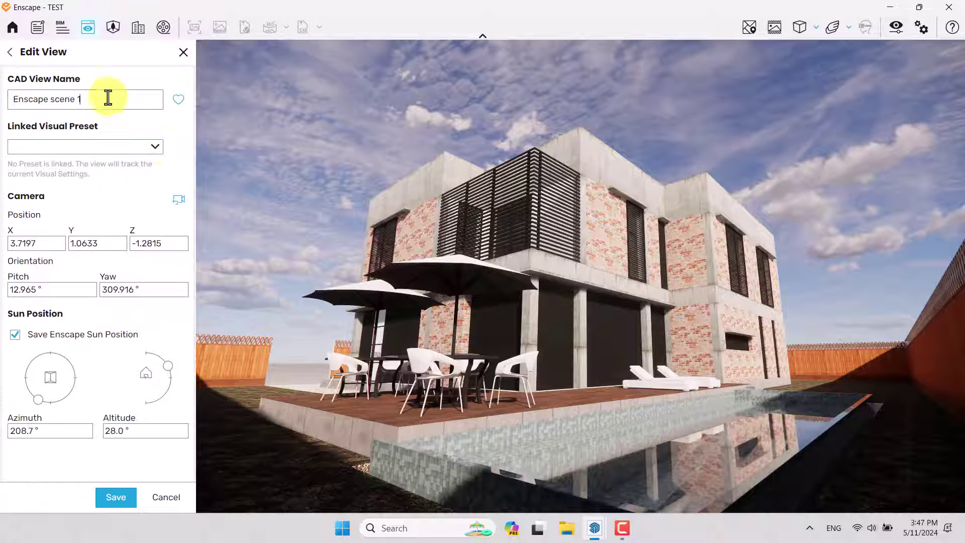
pyautogui.moveTo(108, 97); pyautogui.dragTo(1, 91)
pyautogui.write('New')
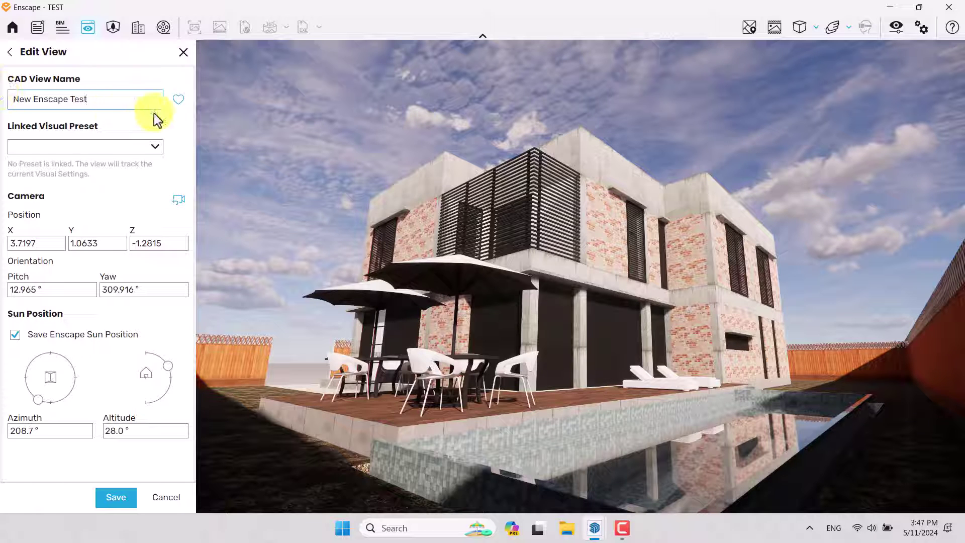
pyautogui.click(177, 101)
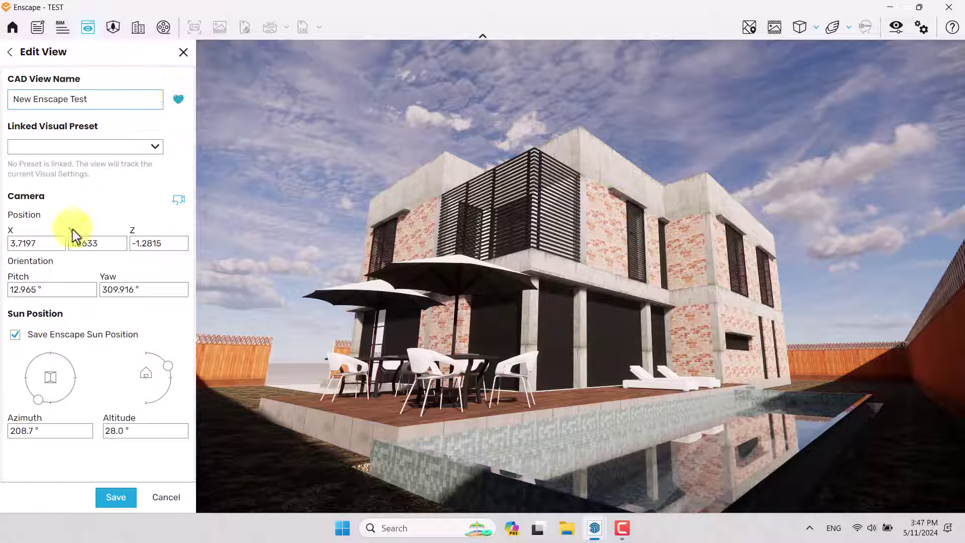
pyautogui.doubleClick(43, 245)
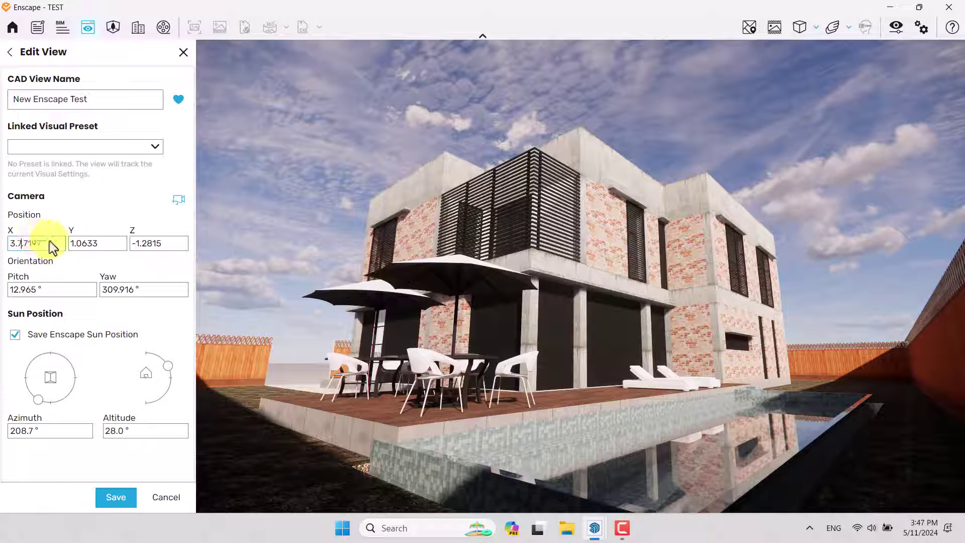
pyautogui.doubleClick(80, 243)
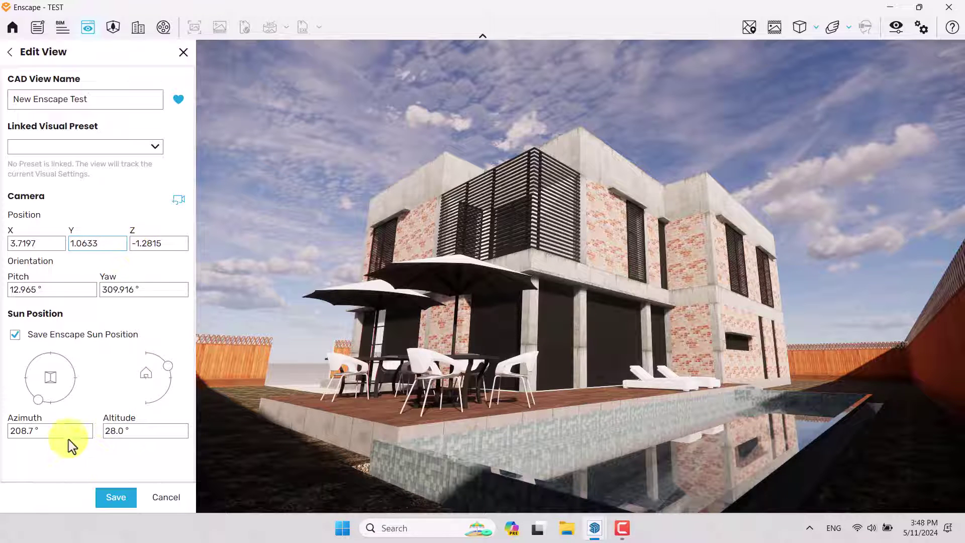
pyautogui.click(16, 334)
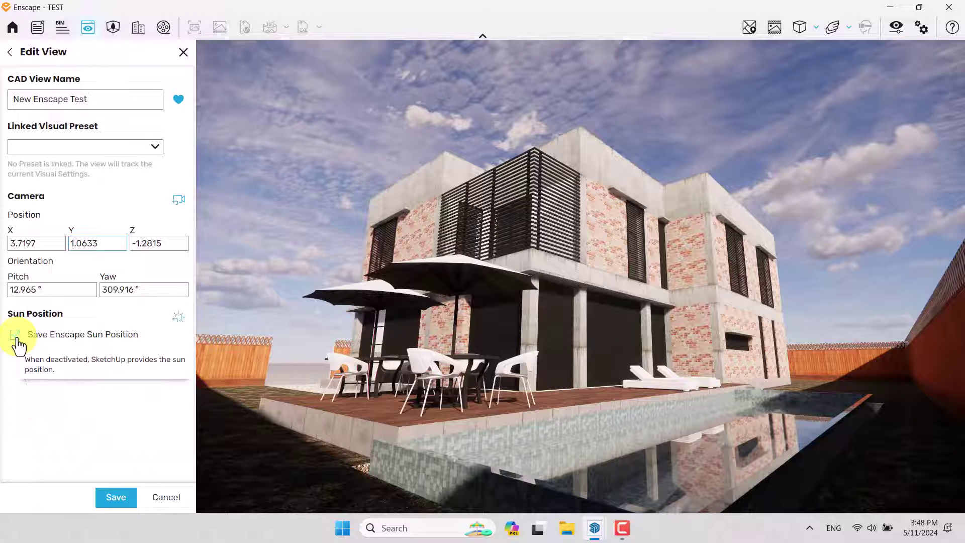
pyautogui.click(115, 498)
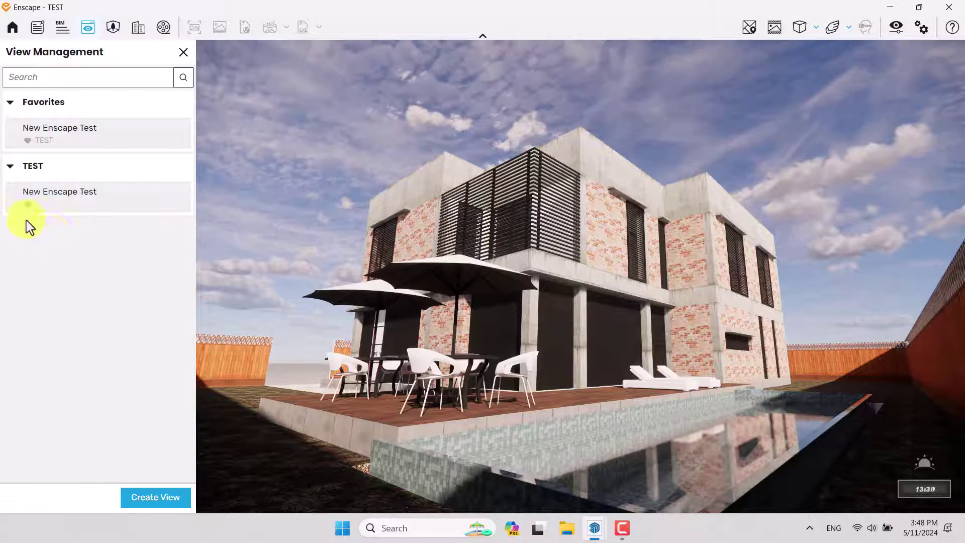
# Step: Close the saved views and reopen the Asset Library after dismissing its connection error
pyautogui.click(184, 52)
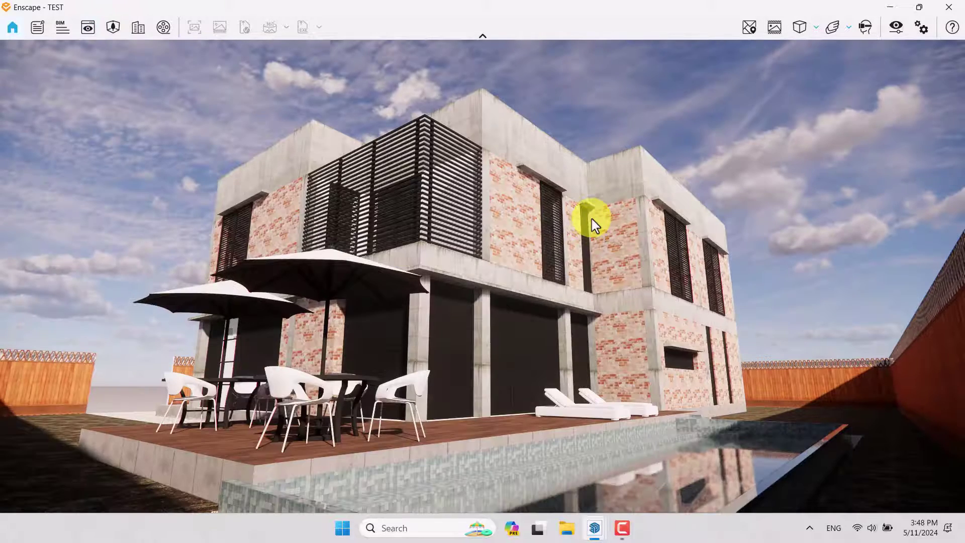
pyautogui.click(119, 32)
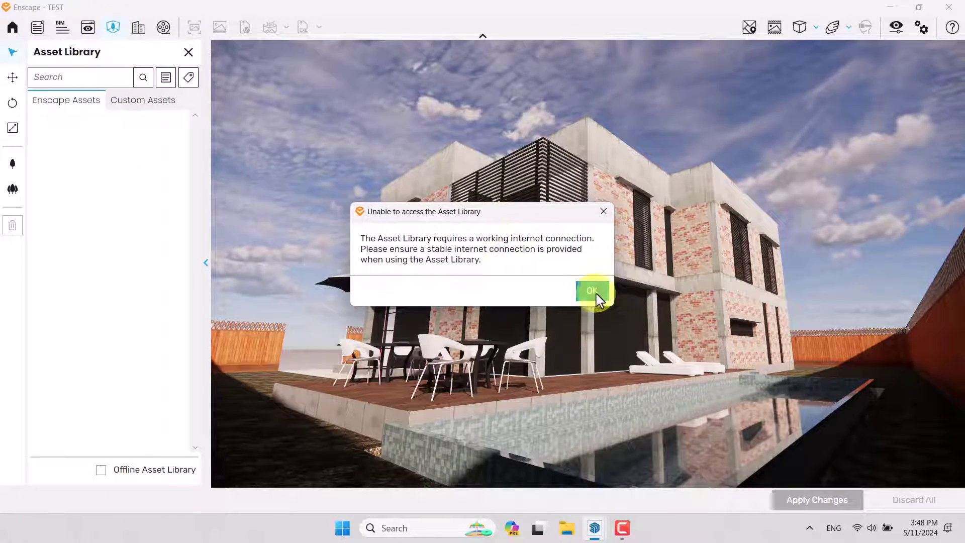
pyautogui.click(592, 292)
pyautogui.click(189, 52)
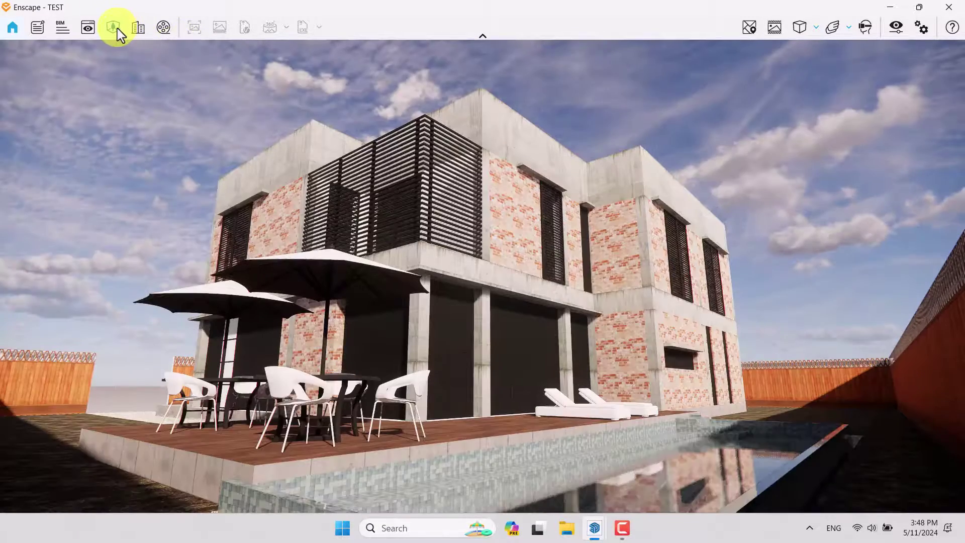
pyautogui.click(114, 28)
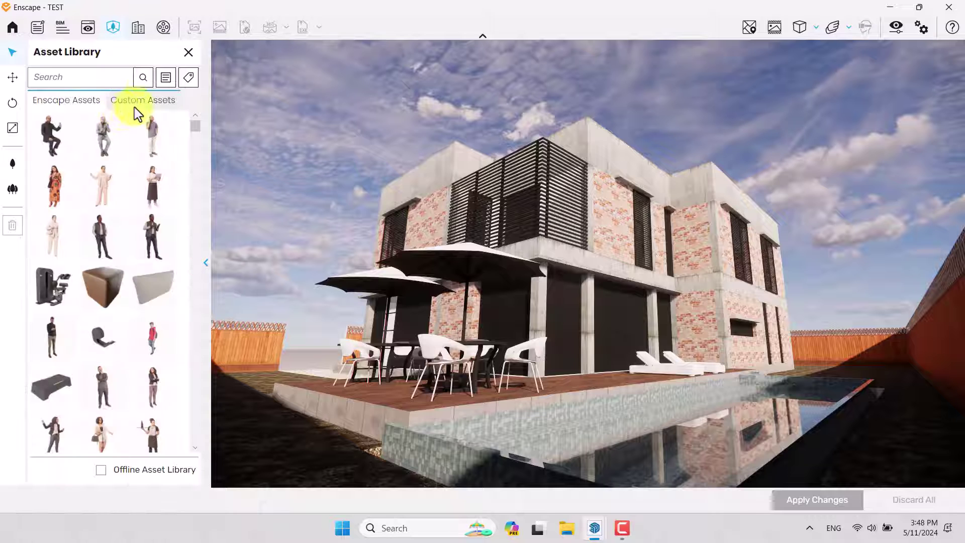
pyautogui.click(165, 78)
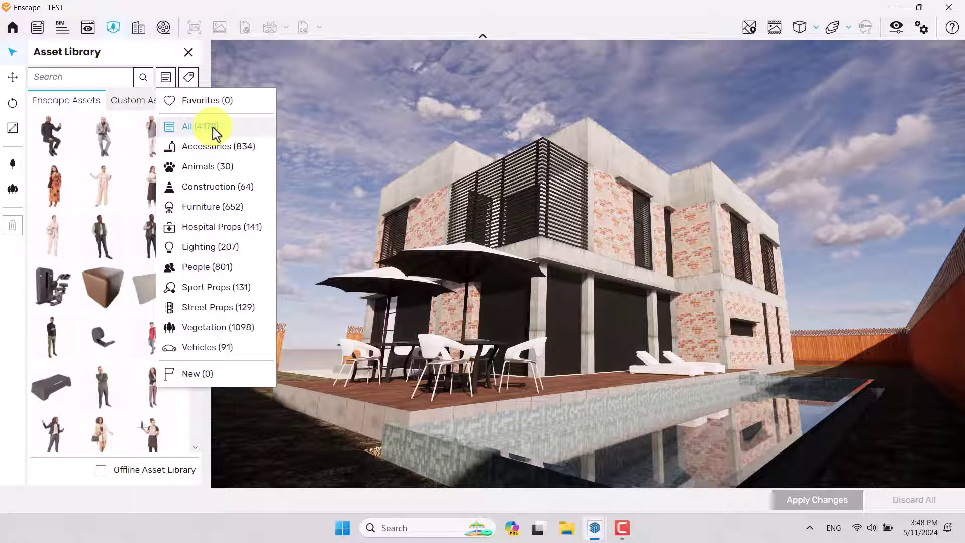
pyautogui.click(322, 120)
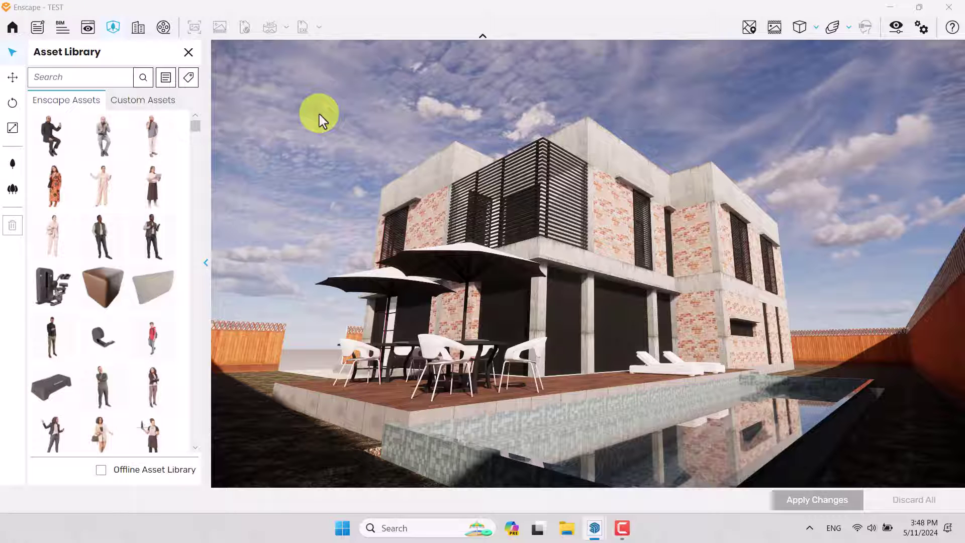
# Step: Filter the Asset Library to the People category with the Female tag
pyautogui.click(173, 91)
pyautogui.click(191, 268)
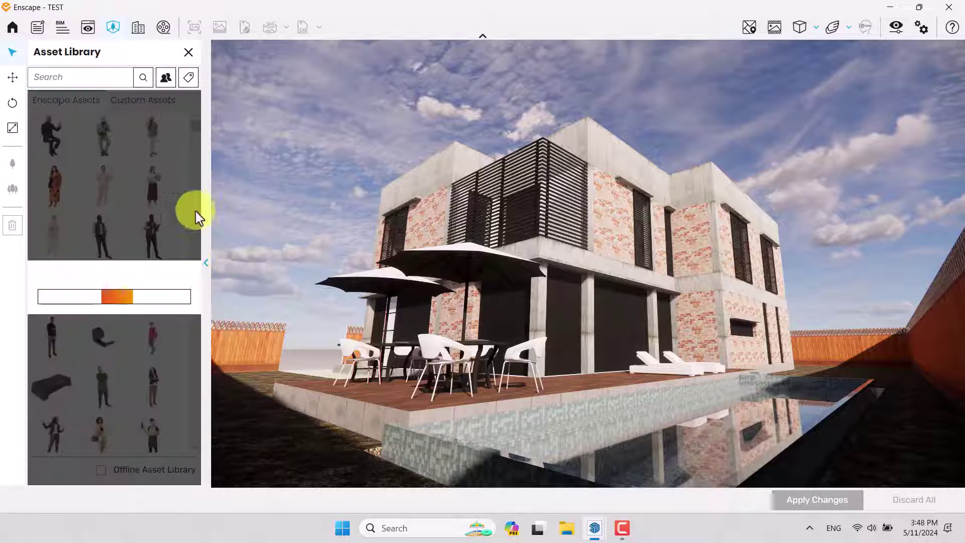
pyautogui.click(191, 86)
pyautogui.scroll(-1, 185, 215)
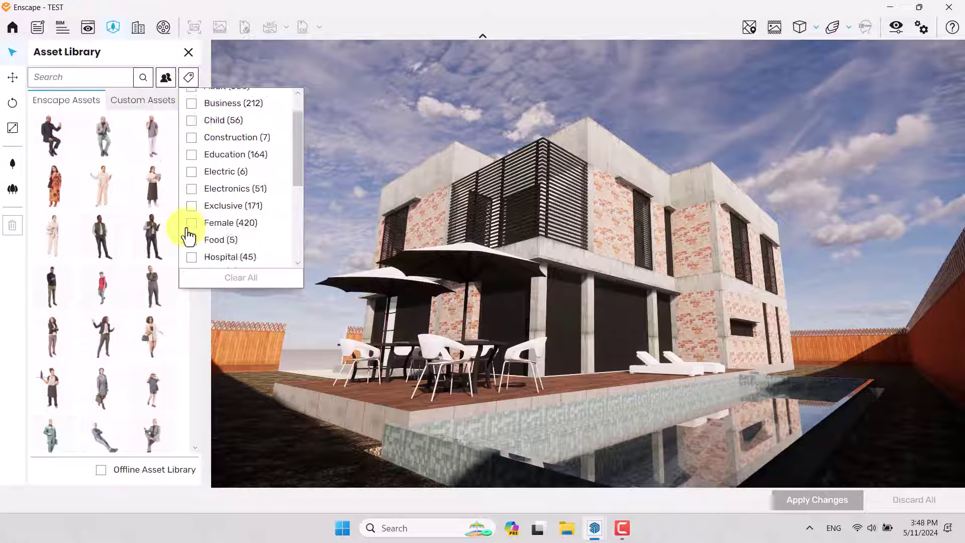
pyautogui.click(191, 222)
pyautogui.click(115, 56)
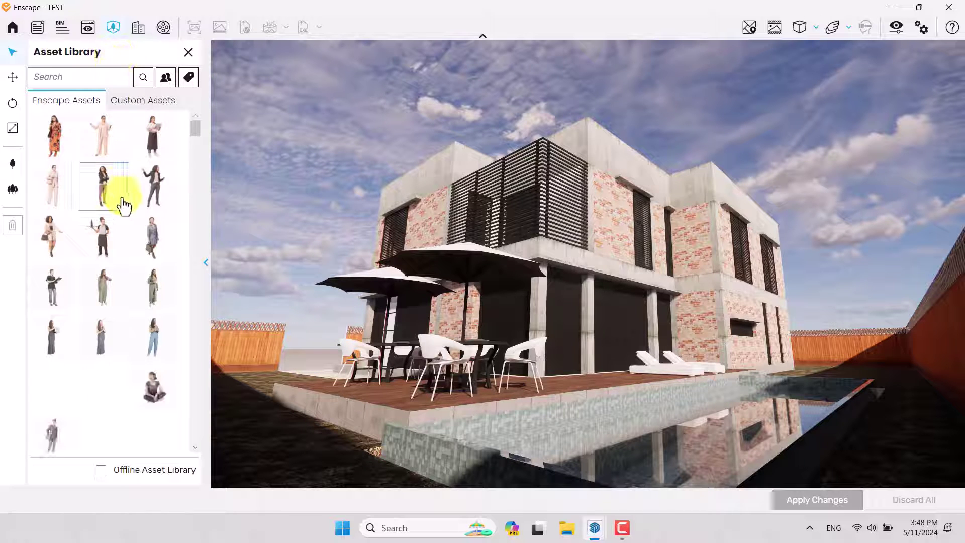
# Step: Pick the Anita 001: Scooter figure from the female people assets
pyautogui.scroll(-2, 123, 205)
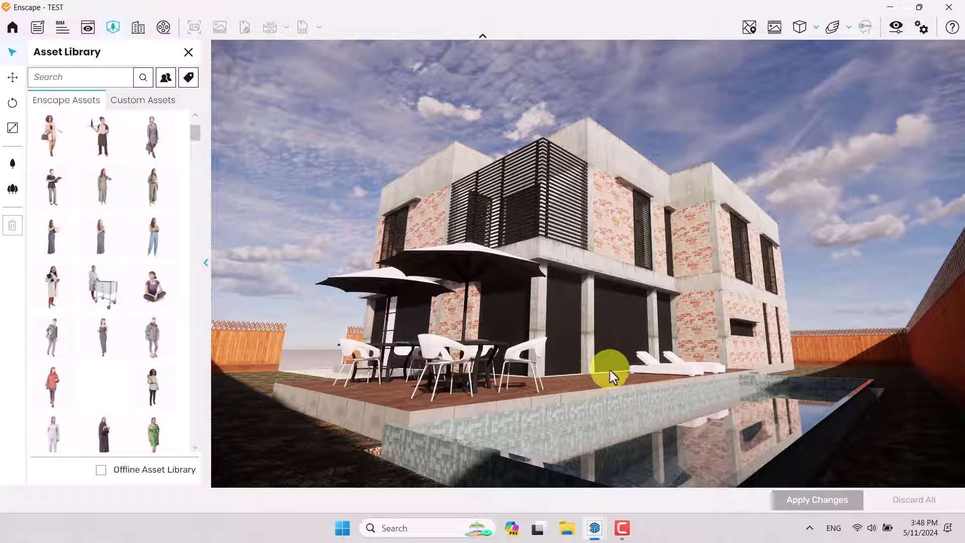
pyautogui.scroll(-6, 149, 339)
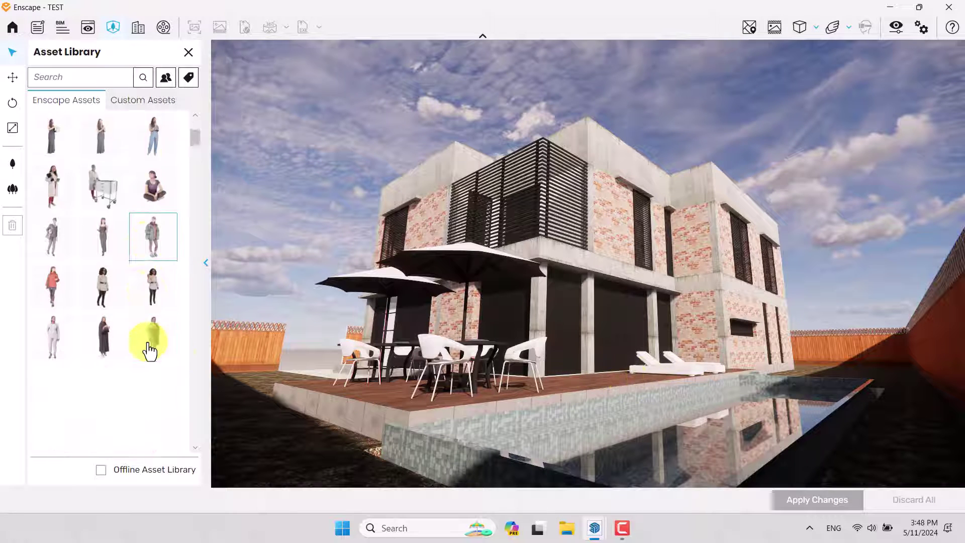
pyautogui.scroll(-3, 153, 266)
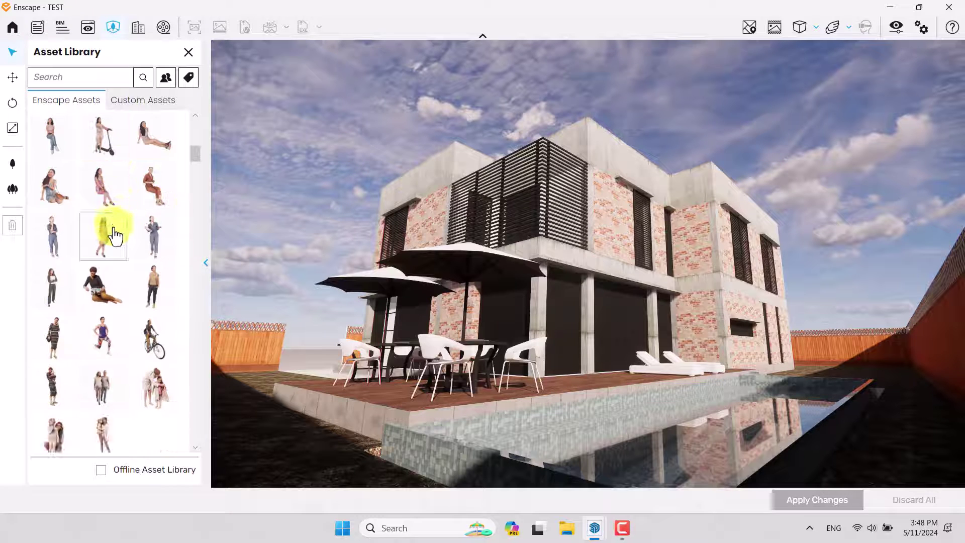
pyautogui.scroll(-1, 109, 269)
pyautogui.scroll(2, 113, 297)
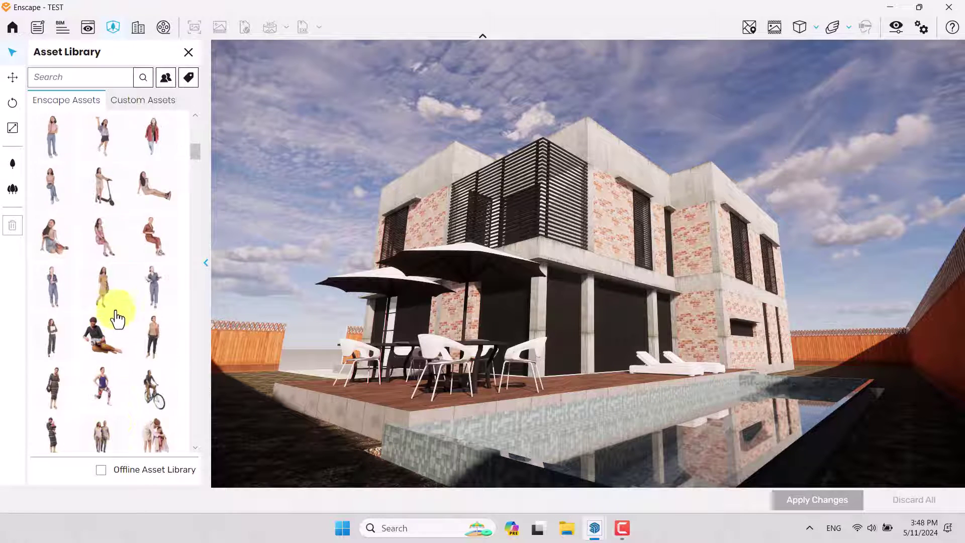
pyautogui.click(97, 196)
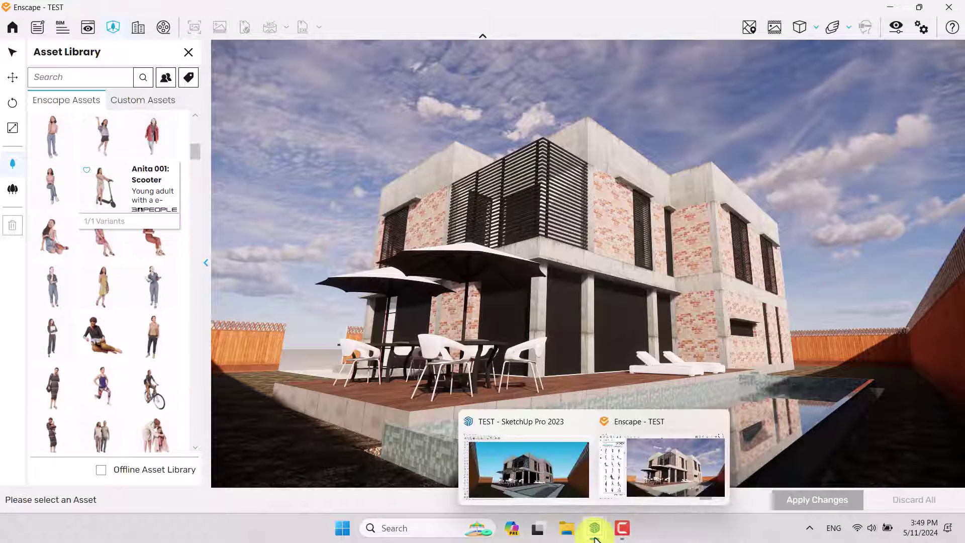
pyautogui.moveTo(636, 536)
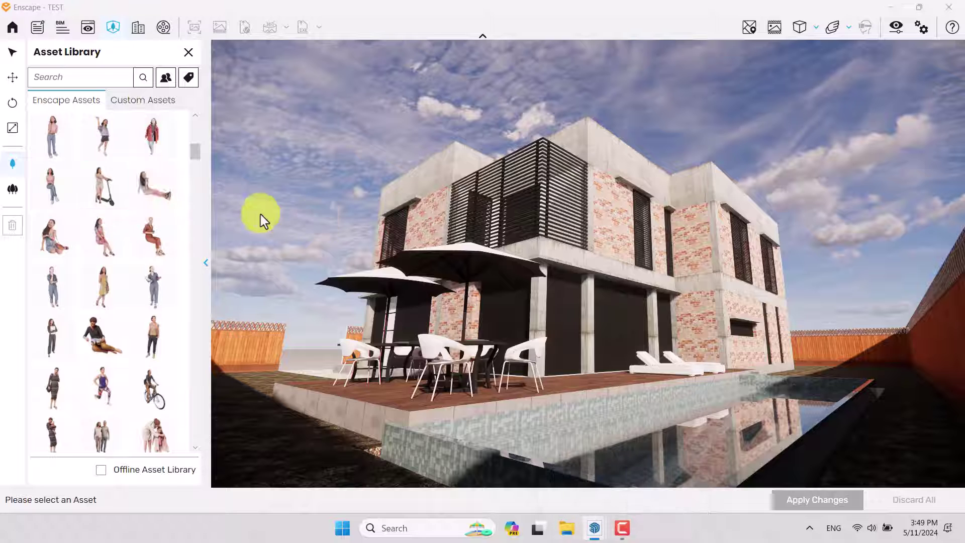
# Step: Place the woman-with-scooter figure on the pool deck beside the loungers
pyautogui.click(102, 195)
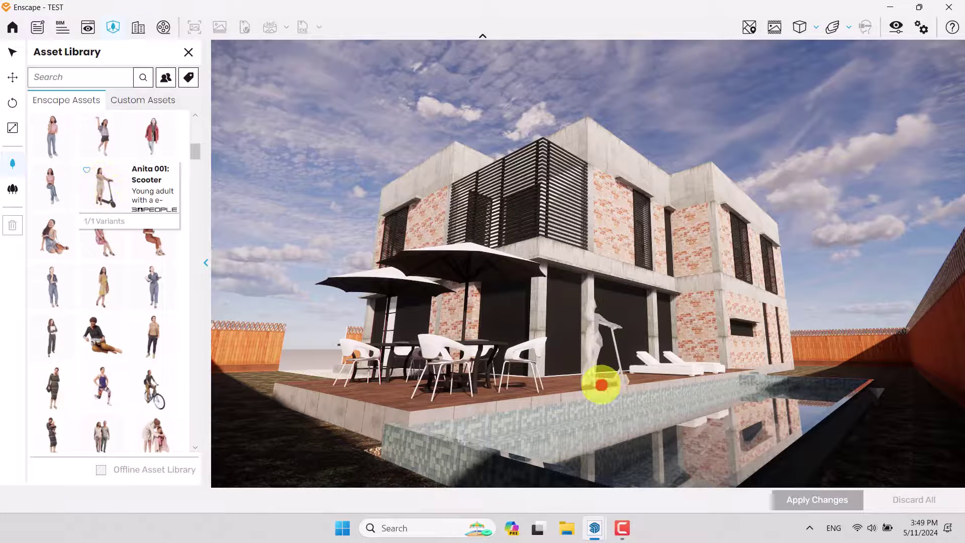
pyautogui.click(598, 380)
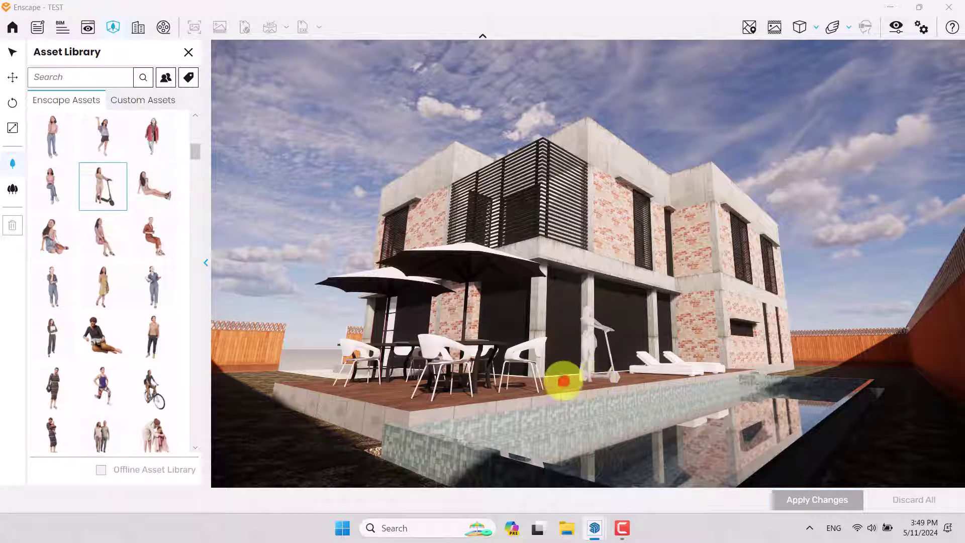
pyautogui.click(15, 58)
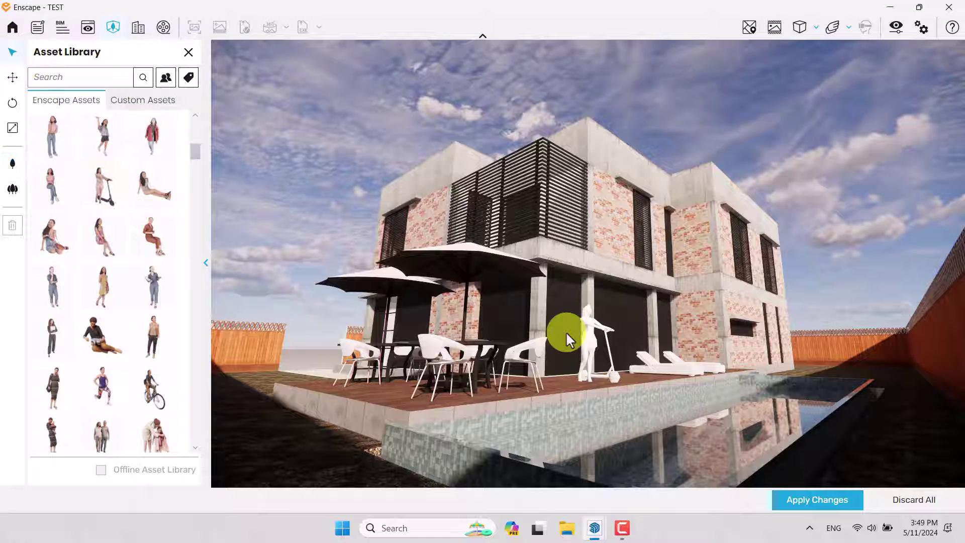
# Step: Rotate the scooter figure on the deck and apply the change
pyautogui.click(593, 347)
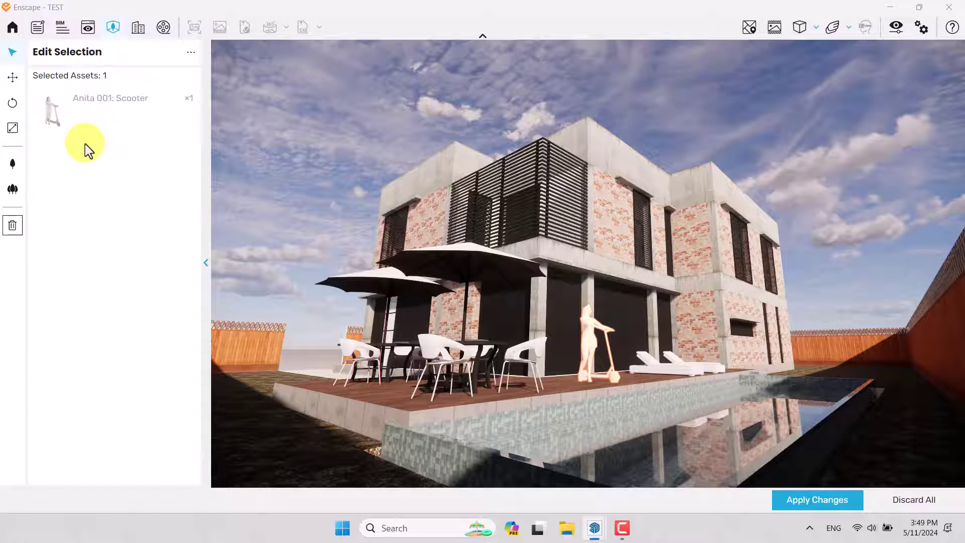
pyautogui.click(12, 102)
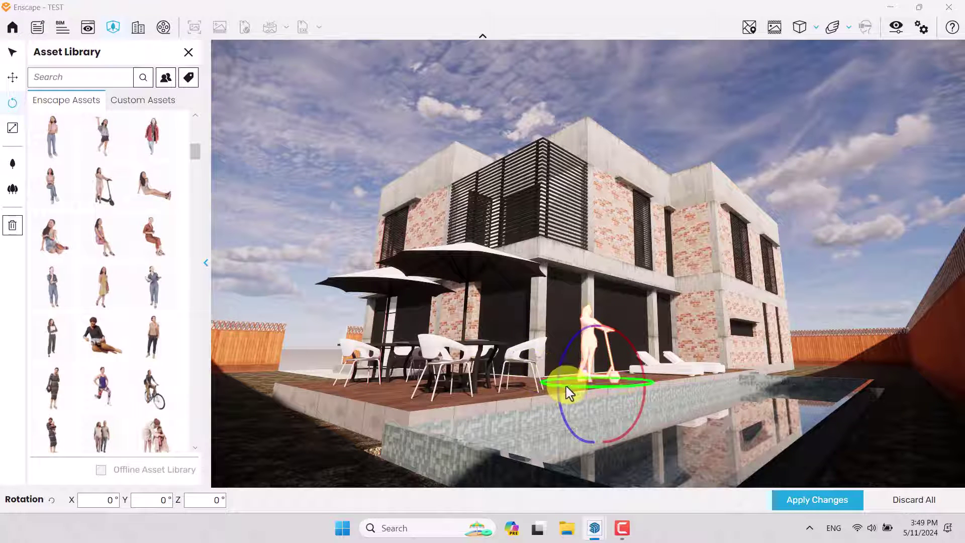
pyautogui.moveTo(513, 372); pyautogui.dragTo(422, 379)
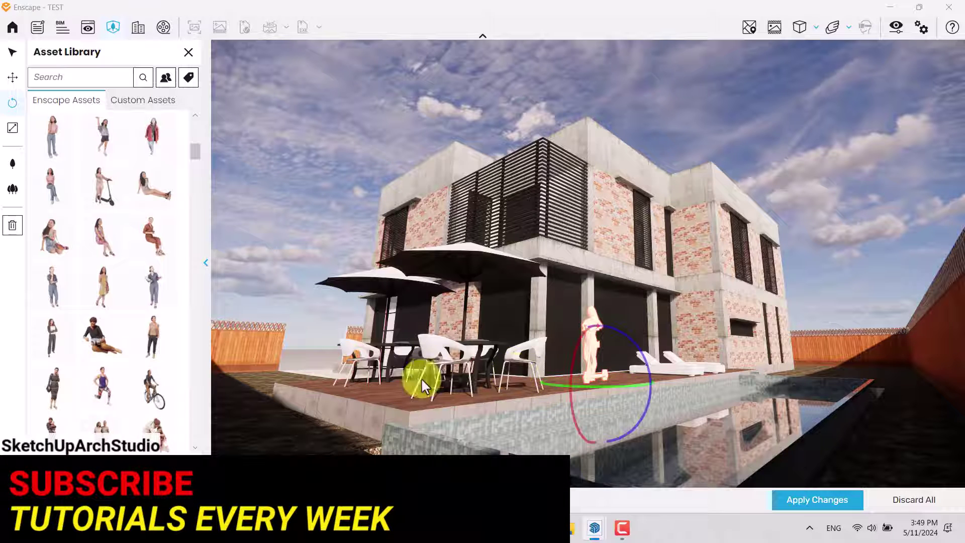
pyautogui.click(819, 502)
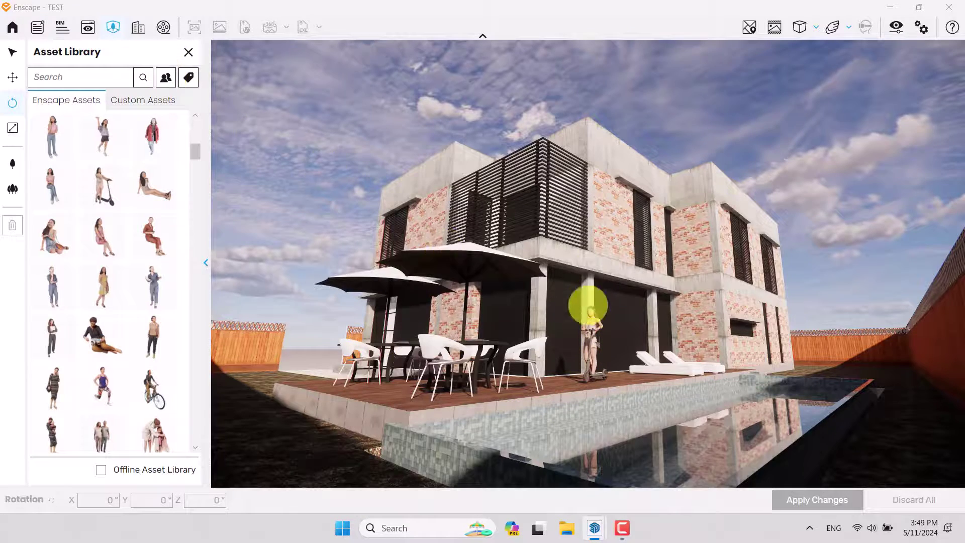
pyautogui.moveTo(588, 302); pyautogui.dragTo(586, 498, button='right')
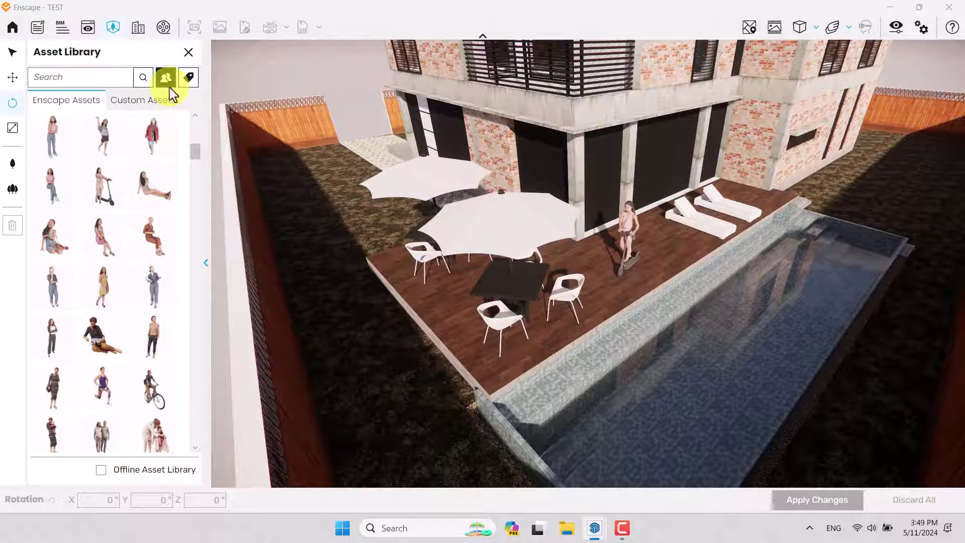
# Step: Swap the Female filter for Vegetation and set up scattering over the ground and deck surfaces
pyautogui.click(189, 77)
pyautogui.click(236, 278)
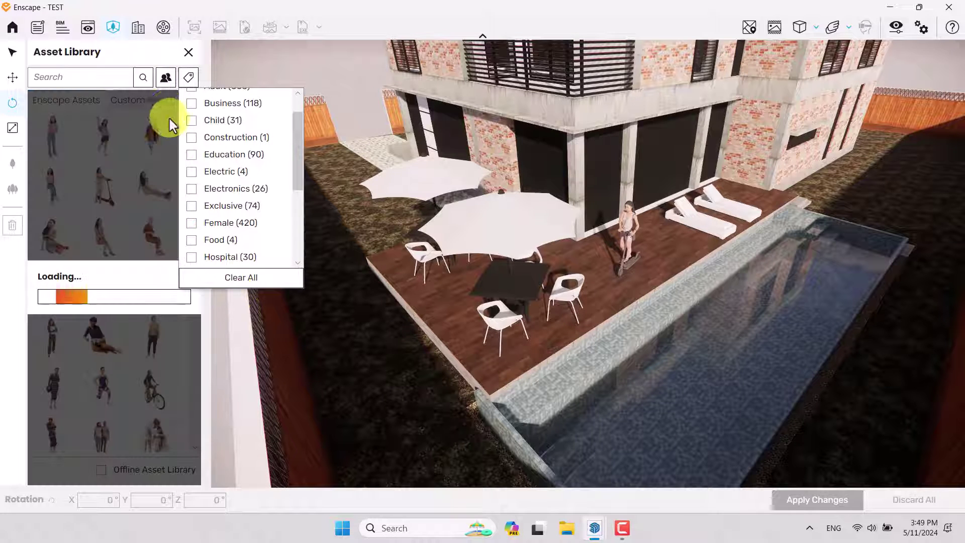
pyautogui.click(166, 77)
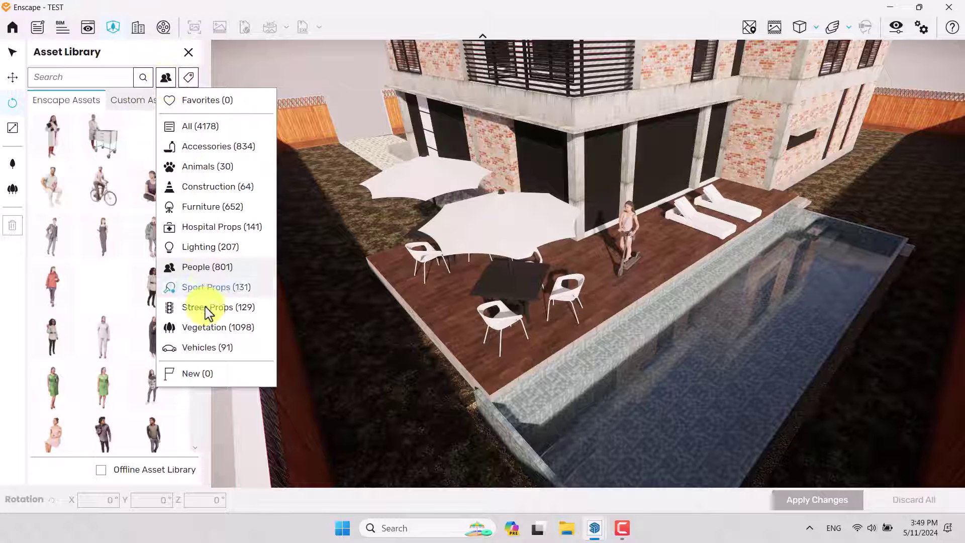
pyautogui.click(207, 326)
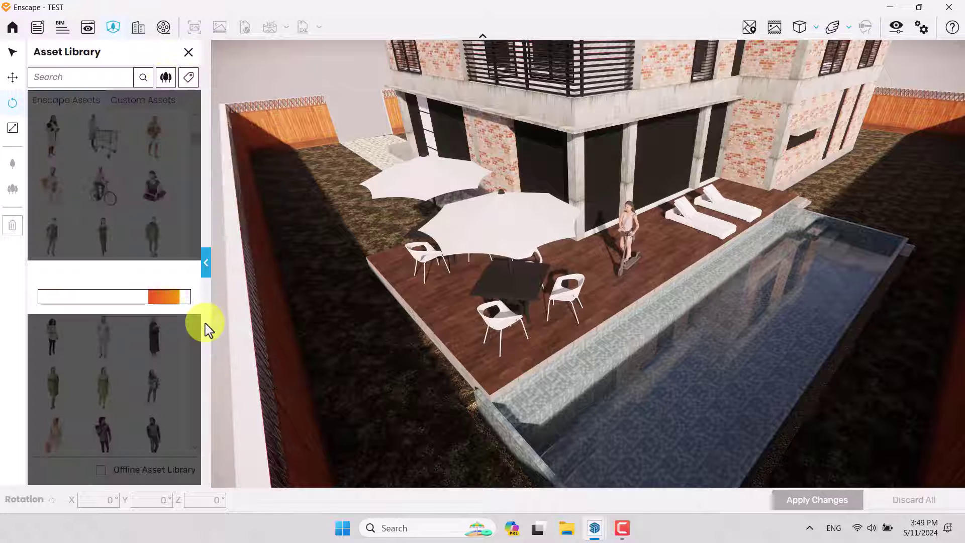
pyautogui.click(14, 190)
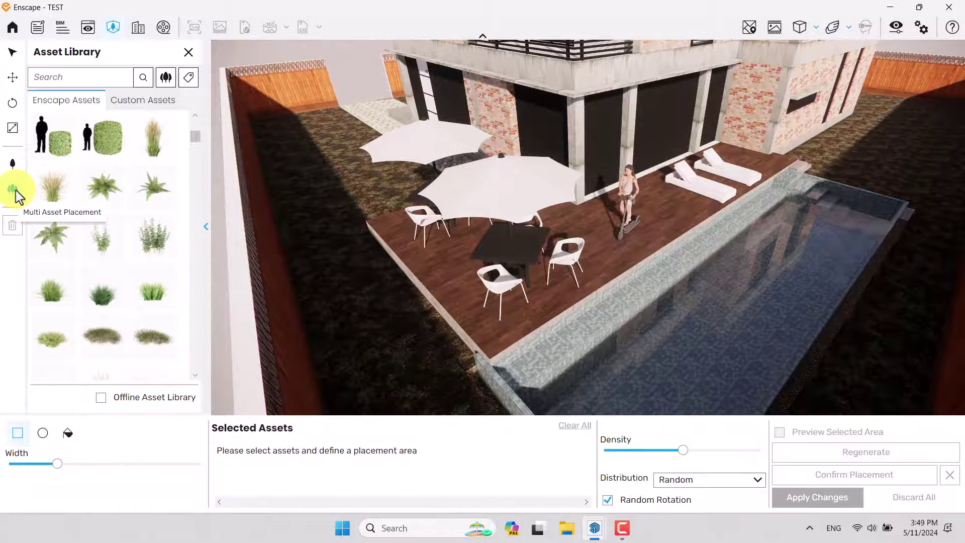
pyautogui.click(68, 433)
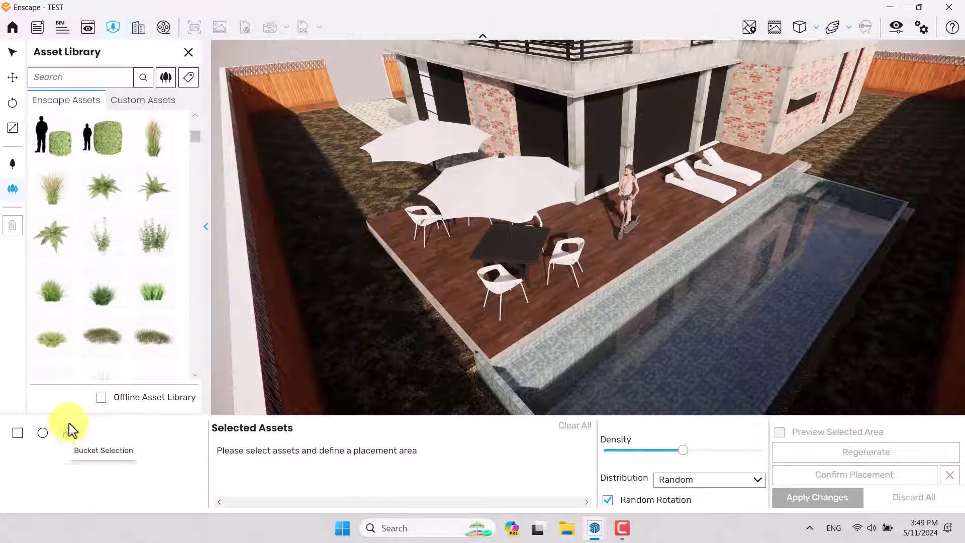
pyautogui.click(334, 181)
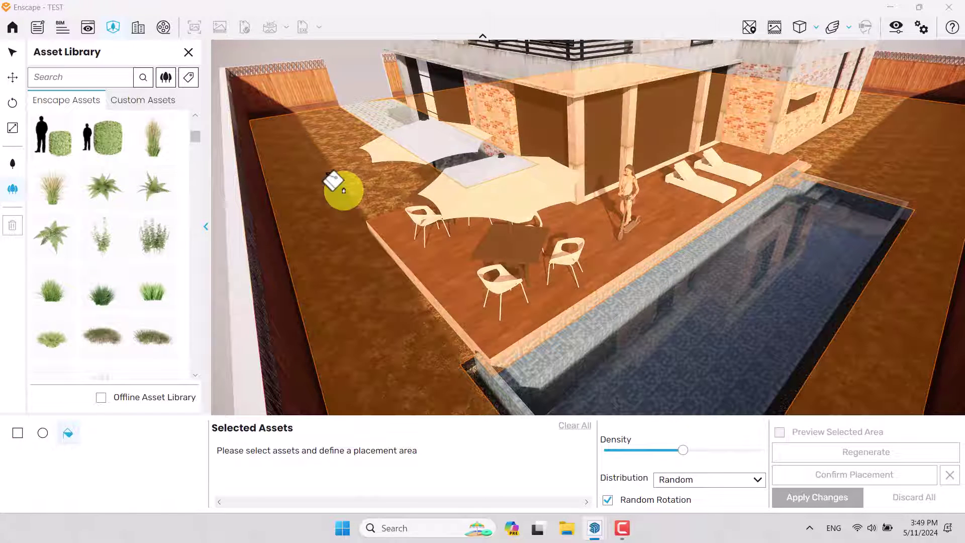
# Step: Scatter Bush 009, Bush 012 and Bush 014 English Laurel over the area, confirming and applying placement
pyautogui.scroll(-5, 118, 195)
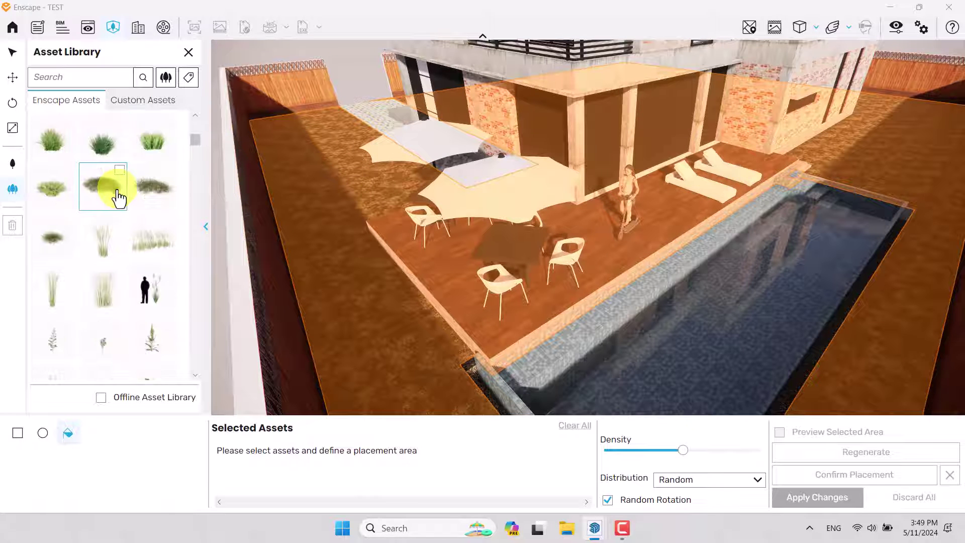
pyautogui.scroll(-4, 119, 195)
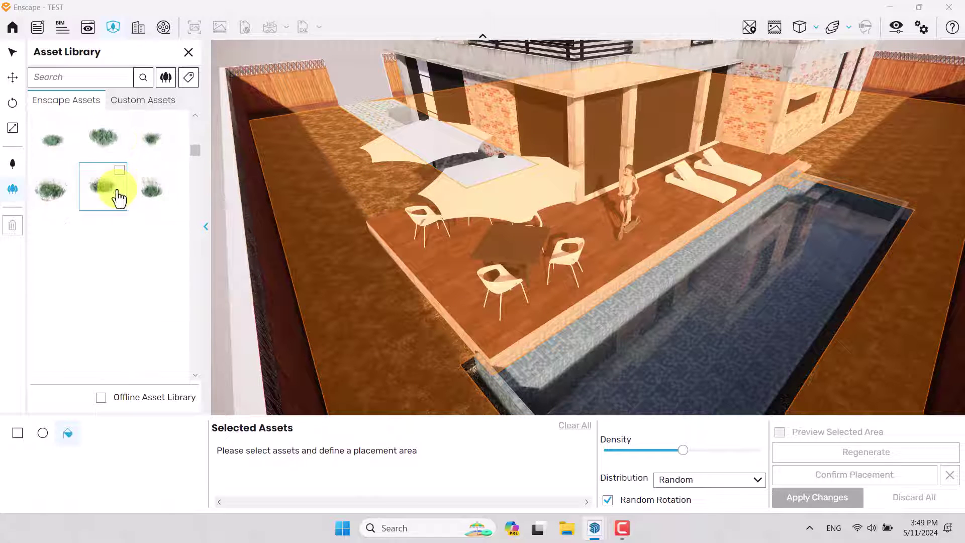
pyautogui.scroll(5, 118, 196)
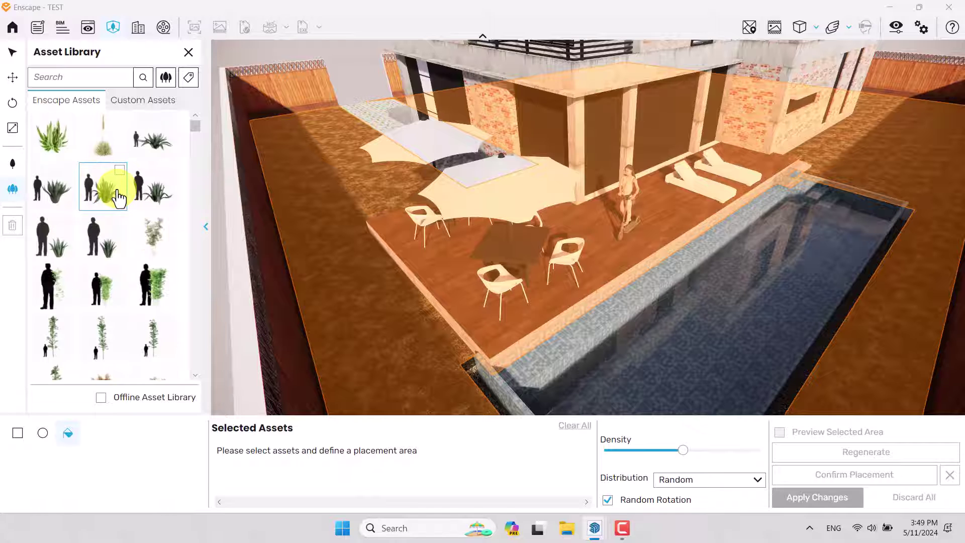
pyautogui.scroll(-5, 119, 196)
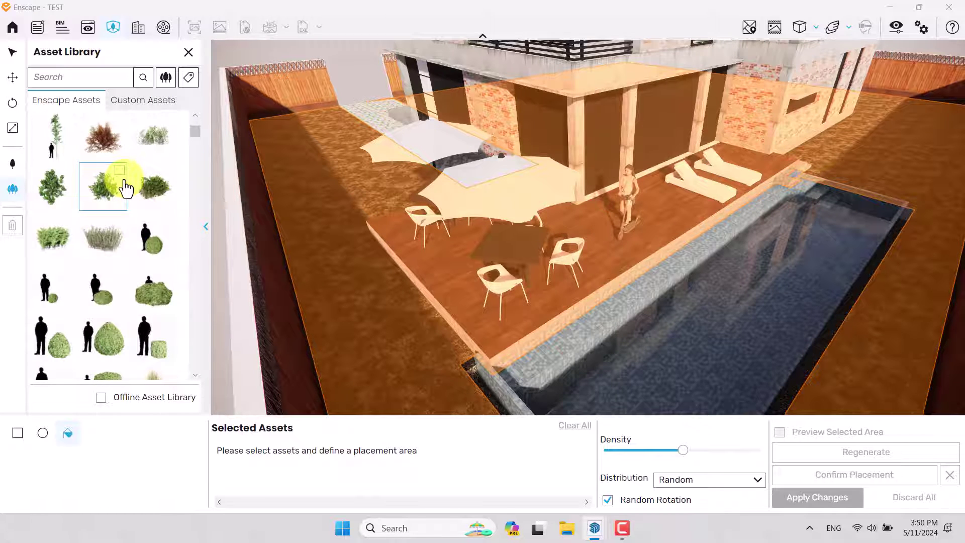
pyautogui.scroll(-1, 153, 191)
pyautogui.click(165, 191)
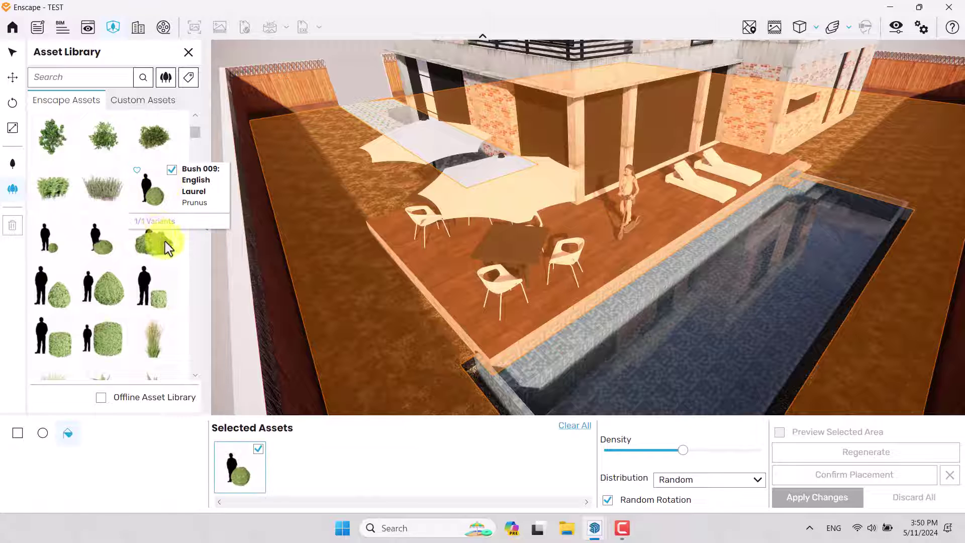
pyautogui.click(160, 245)
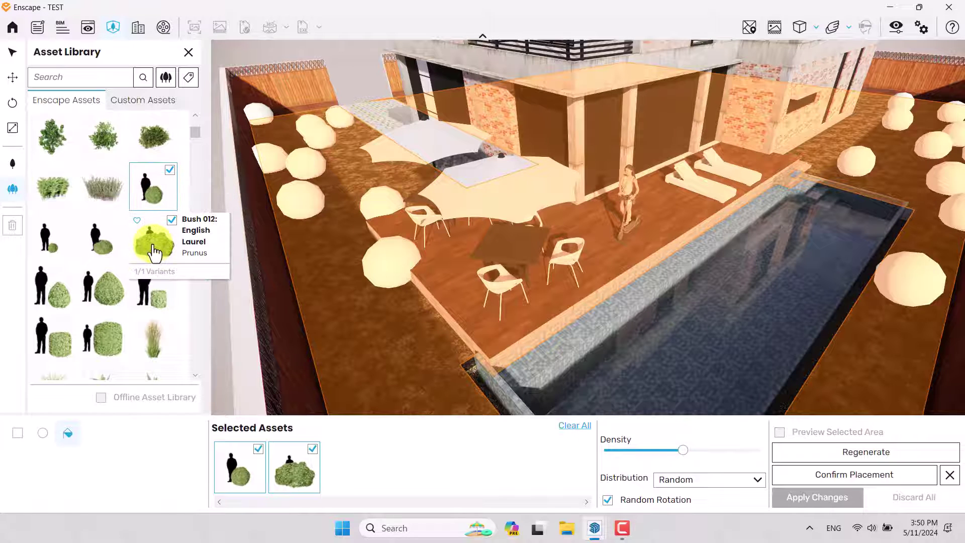
pyautogui.click(107, 297)
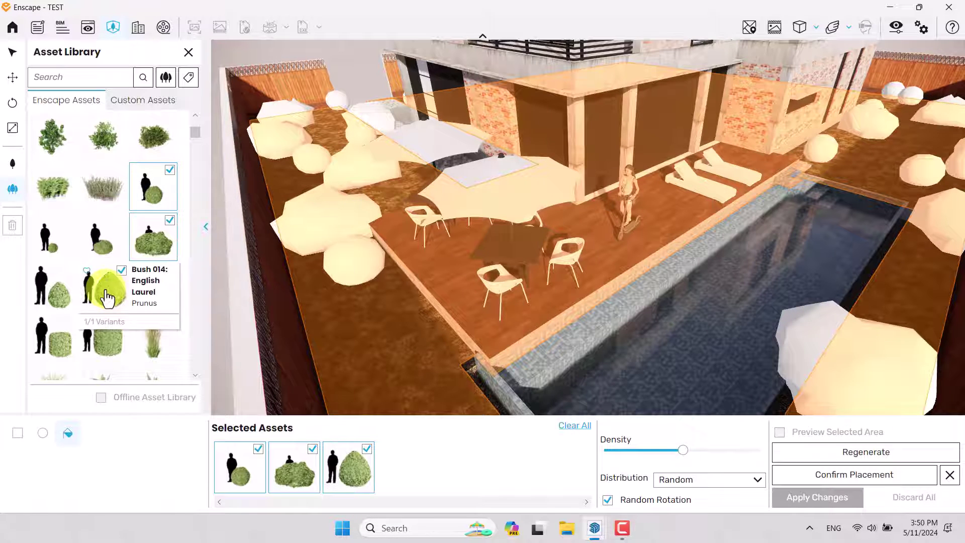
pyautogui.click(855, 476)
pyautogui.click(832, 498)
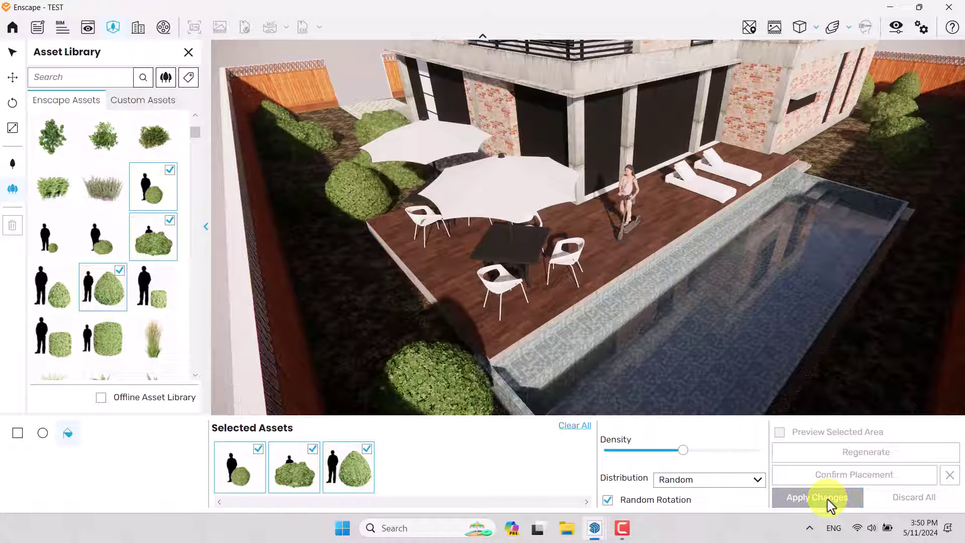
# Step: Close the Asset Library and switch to the saved New Enscape Test view
pyautogui.click(426, 322)
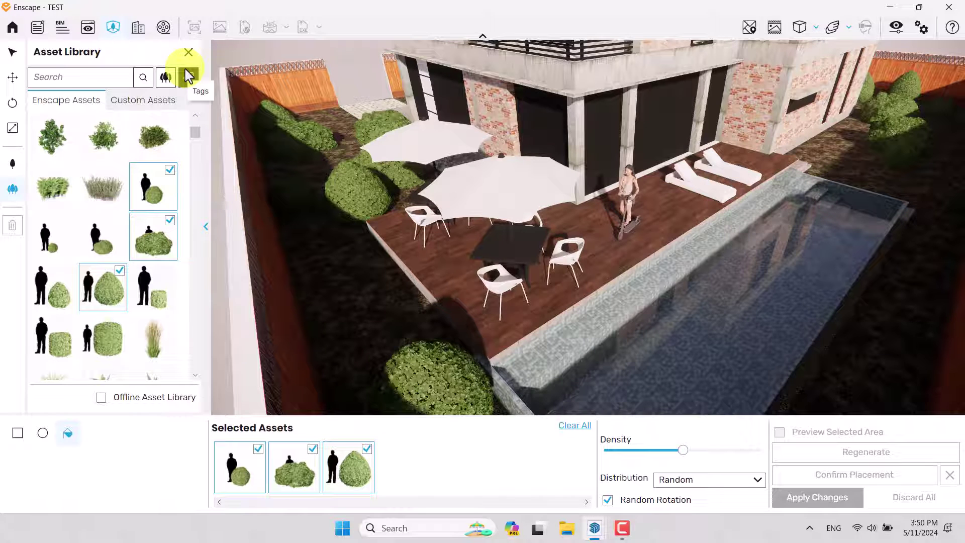
pyautogui.click(188, 53)
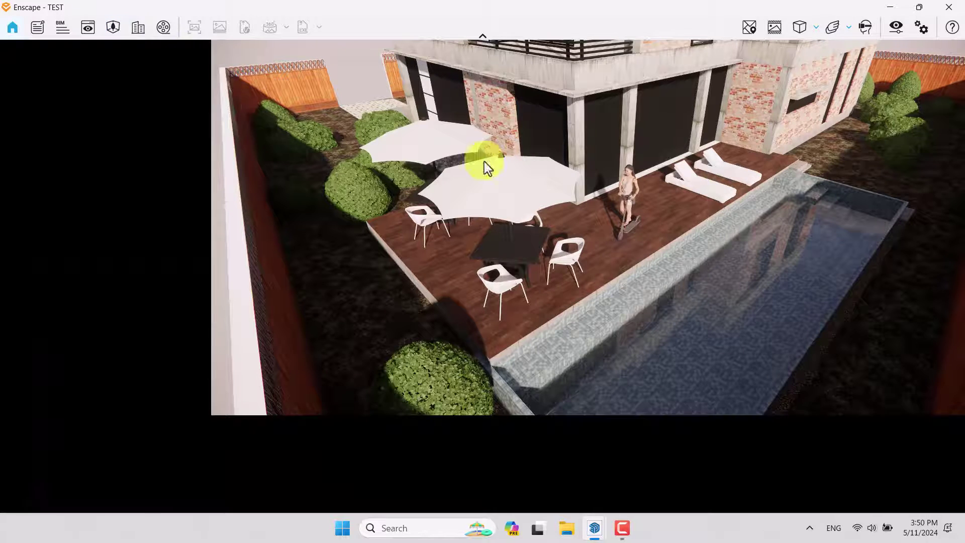
pyautogui.press('v')
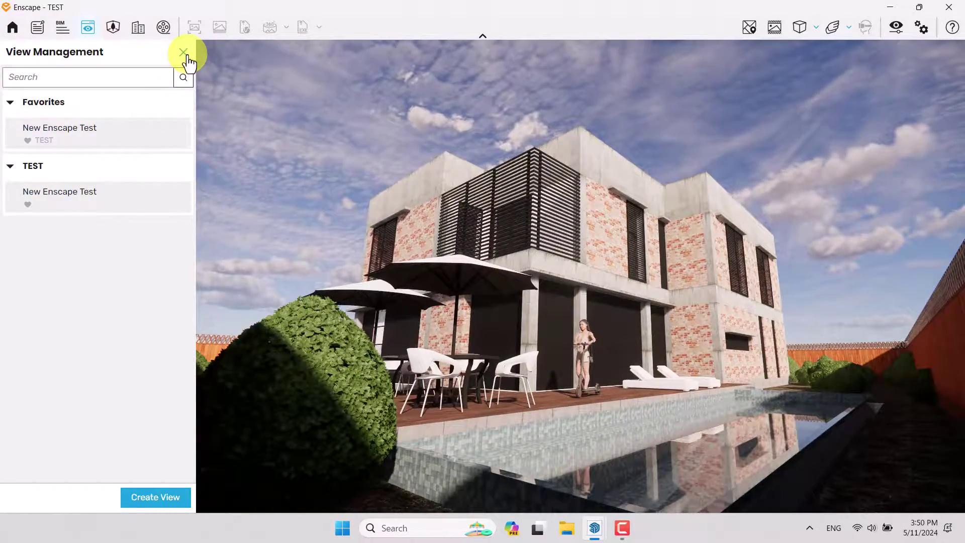
pyautogui.click(185, 53)
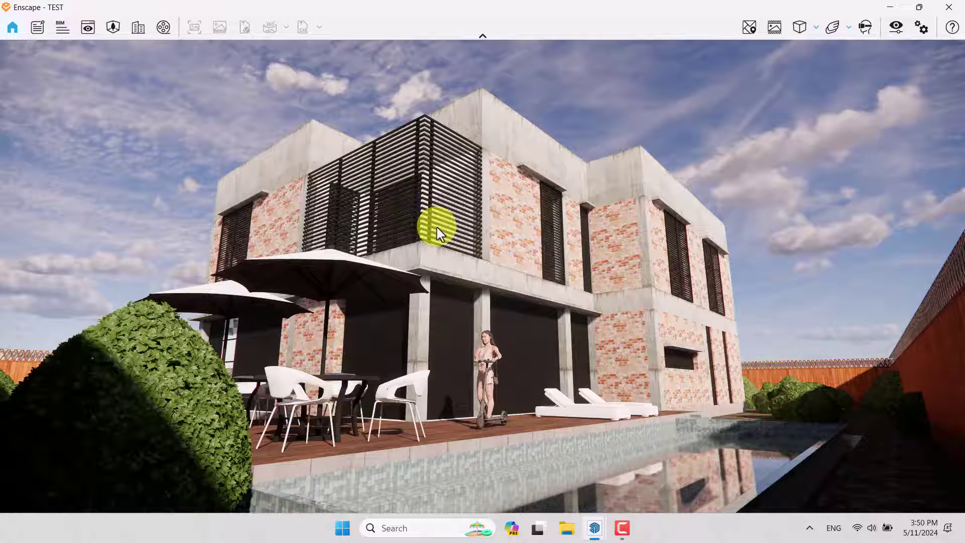
# Step: Enable Safe Frame and use Two-Point camera projection
pyautogui.click(774, 27)
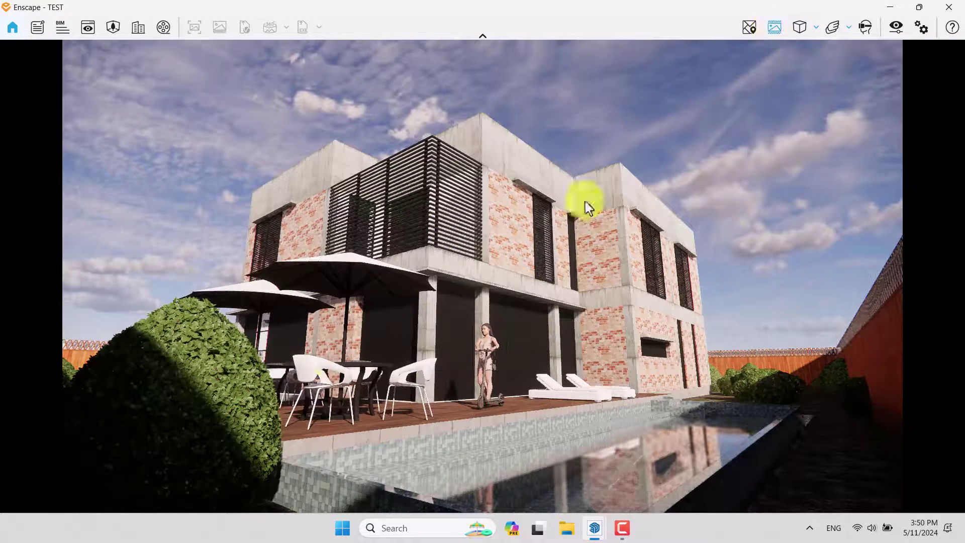
pyautogui.click(799, 28)
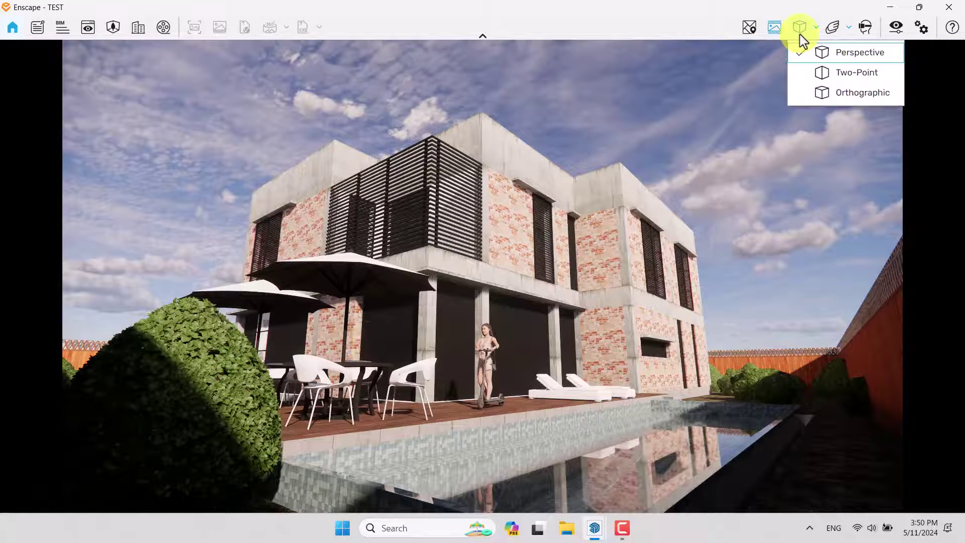
pyautogui.click(819, 74)
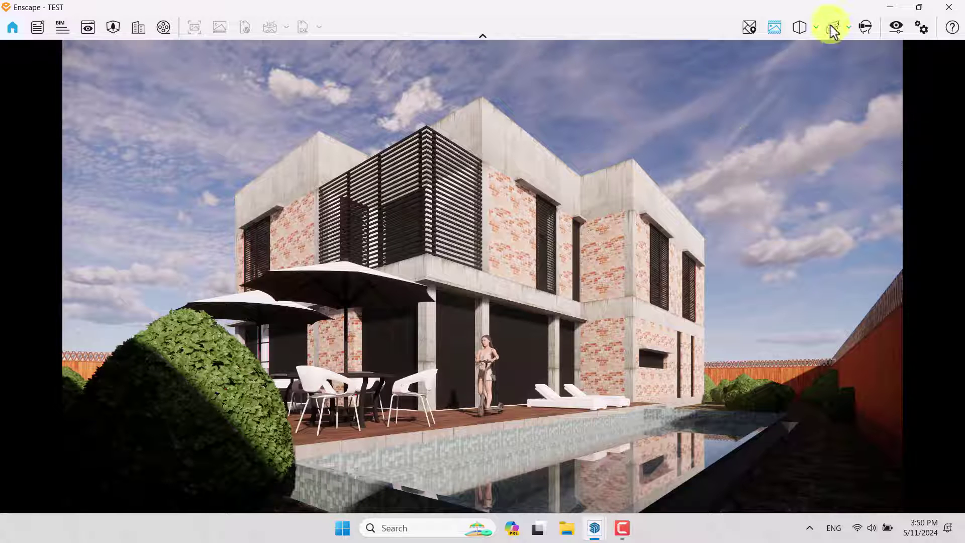
# Step: Move the Visual Settings window aside and shift the sun to another time of day
pyautogui.click(896, 27)
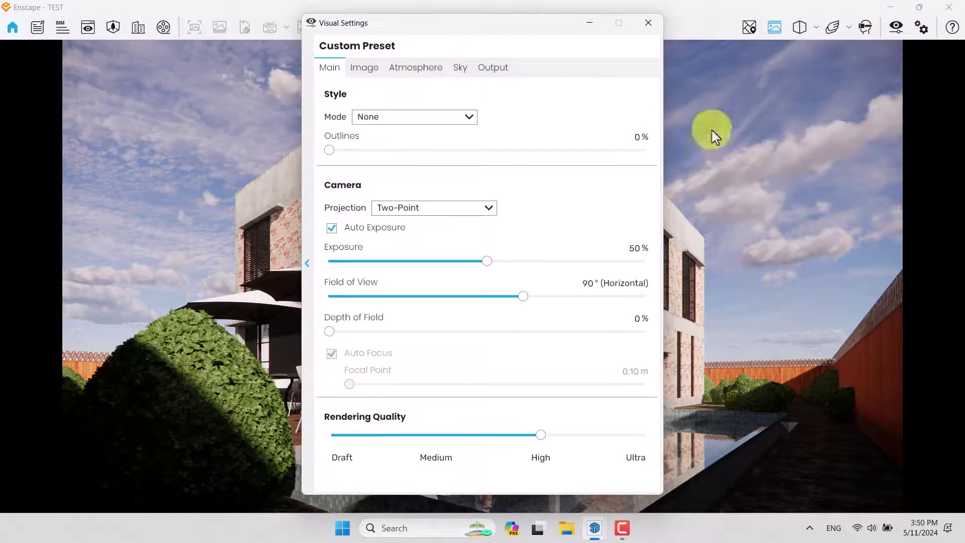
pyautogui.moveTo(464, 24); pyautogui.dragTo(766, 15)
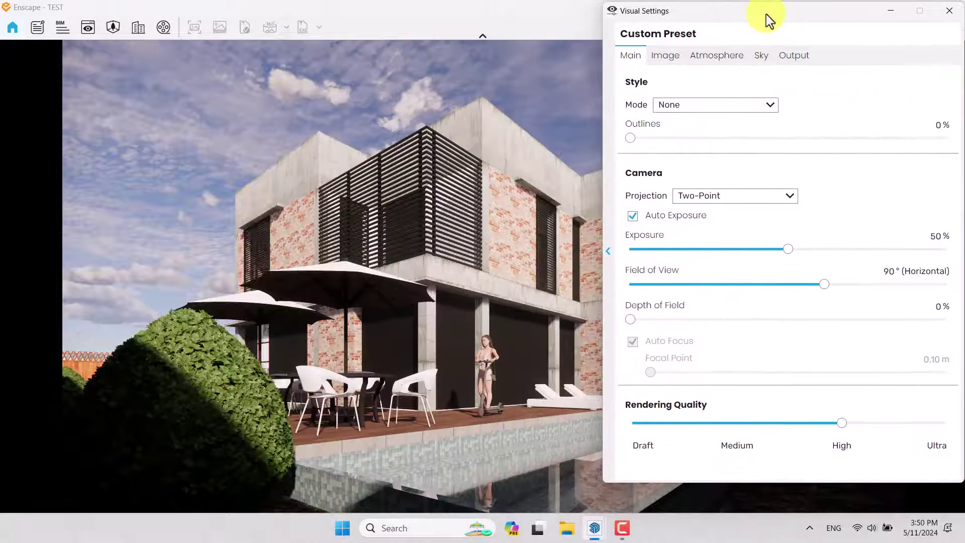
pyautogui.click(436, 198)
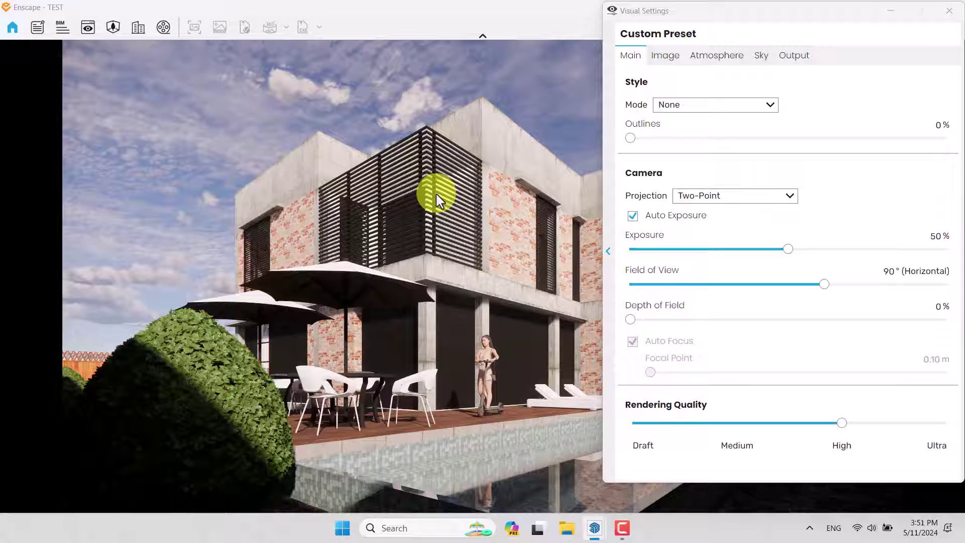
pyautogui.keyDown('shift'); pyautogui.moveTo(436, 199); pyautogui.dragTo(141, 466, button='right'); pyautogui.keyUp('shift')
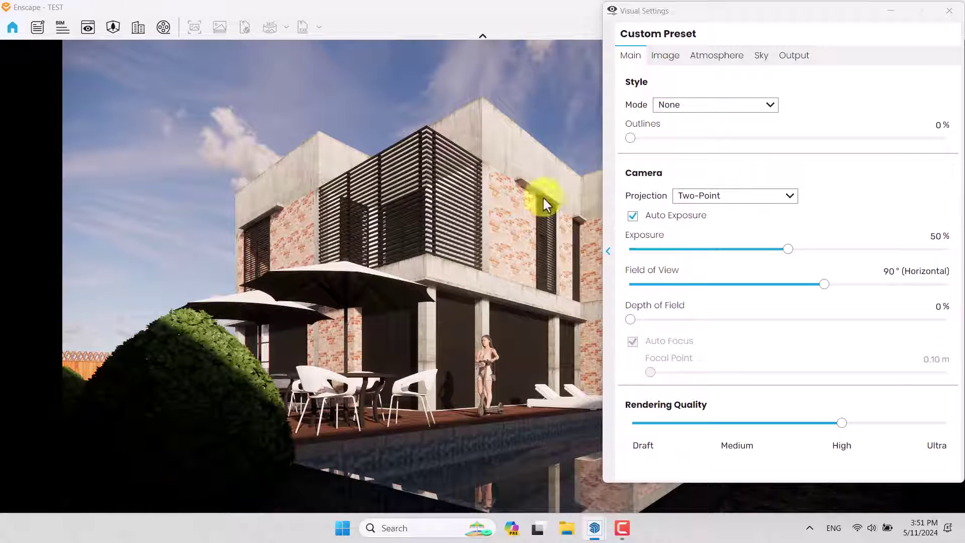
# Step: Set exposure to 54% with Auto Exposure left on
pyautogui.click(654, 216)
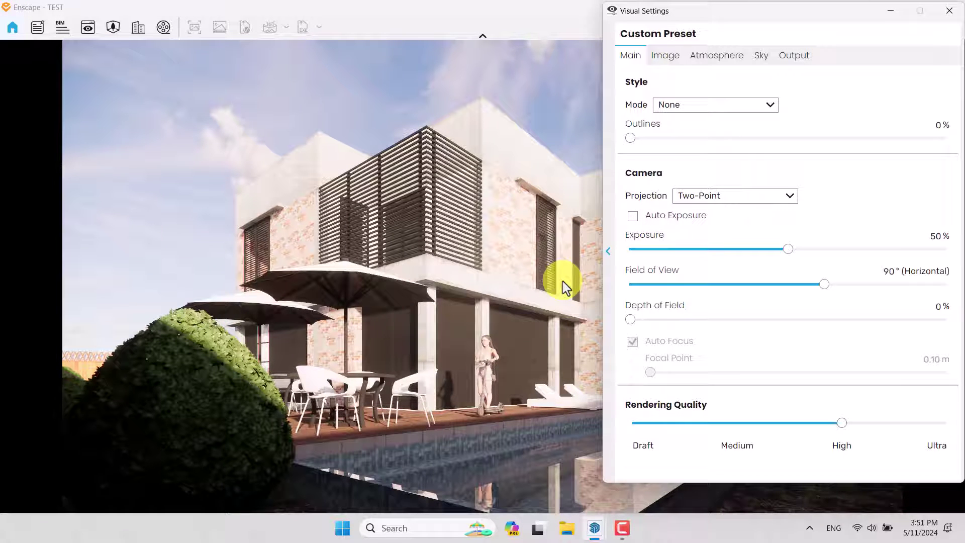
pyautogui.click(633, 216)
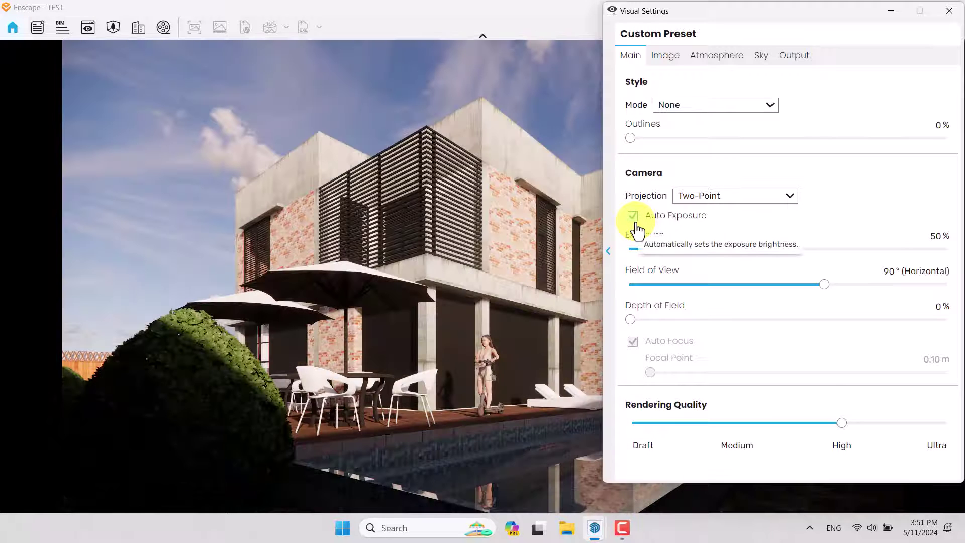
pyautogui.doubleClick(926, 235)
pyautogui.write('54')
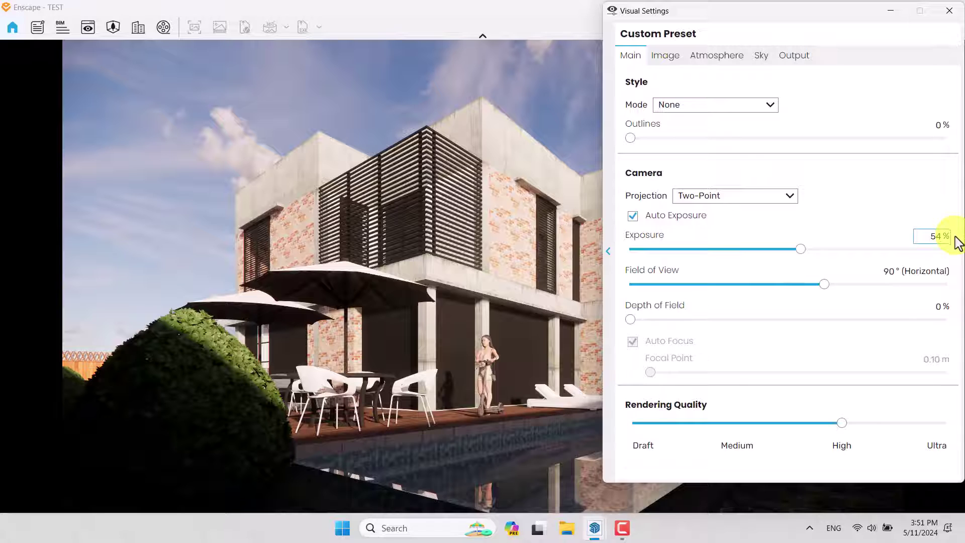
# Step: Narrow the field of view to 81° and fix the focal point at 10 m with Auto Focus off
pyautogui.moveTo(825, 285); pyautogui.dragTo(803, 285)
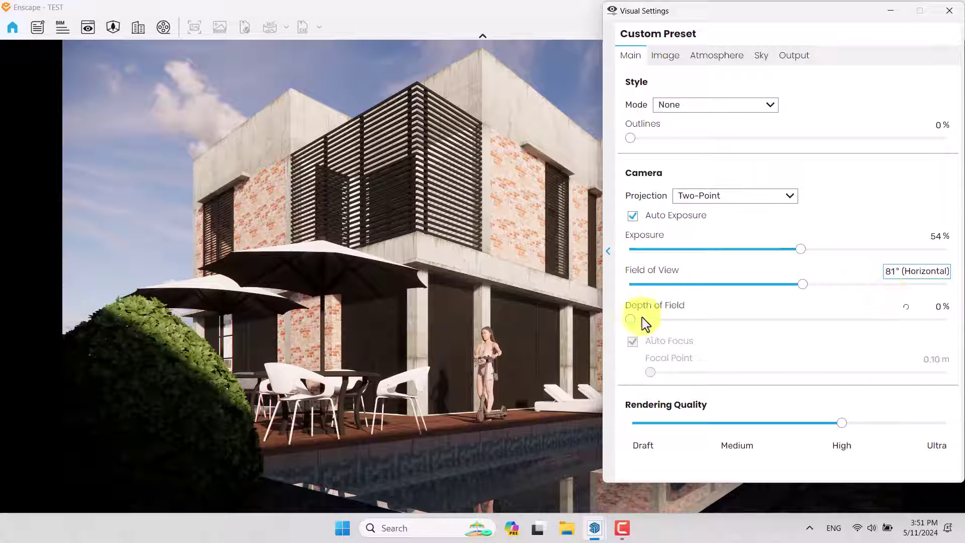
pyautogui.moveTo(631, 319); pyautogui.dragTo(694, 318)
pyautogui.click(632, 342)
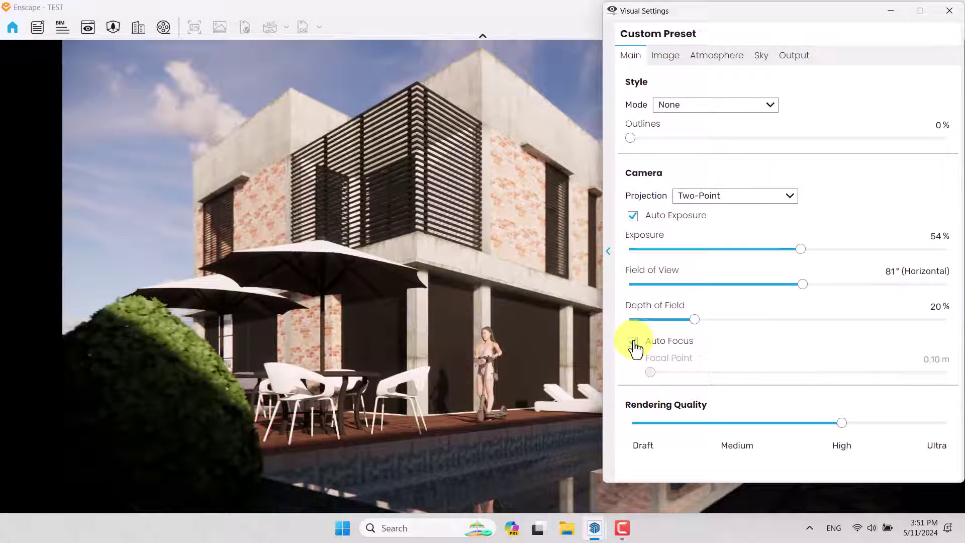
pyautogui.moveTo(707, 372); pyautogui.dragTo(848, 375)
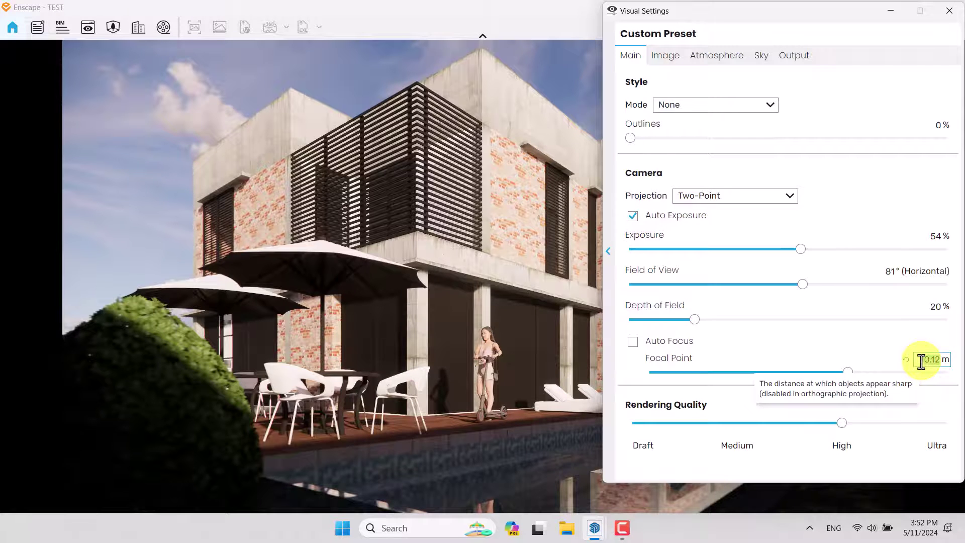
pyautogui.write('10')
pyautogui.press('Return')
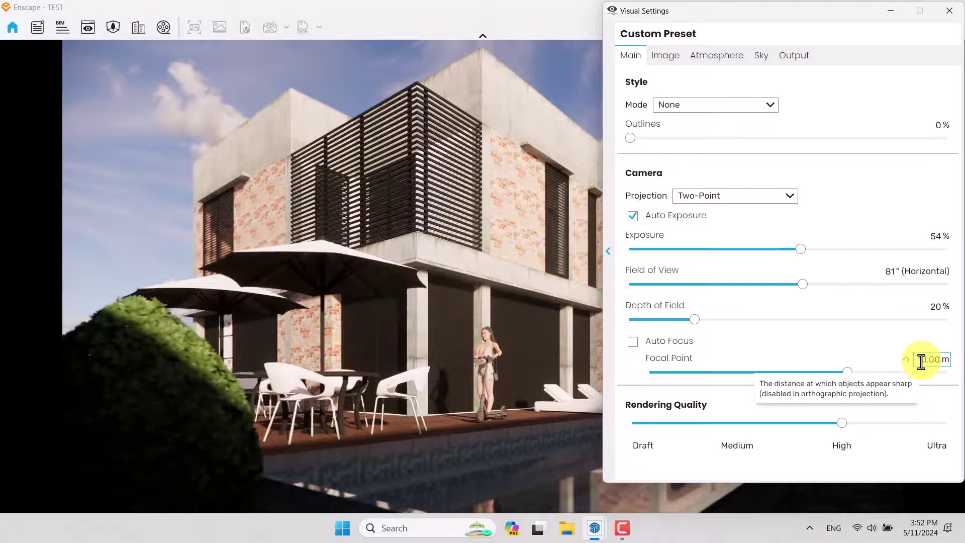
# Step: Set depth of field to 14% and bring up the Image settings tab
pyautogui.click(939, 307)
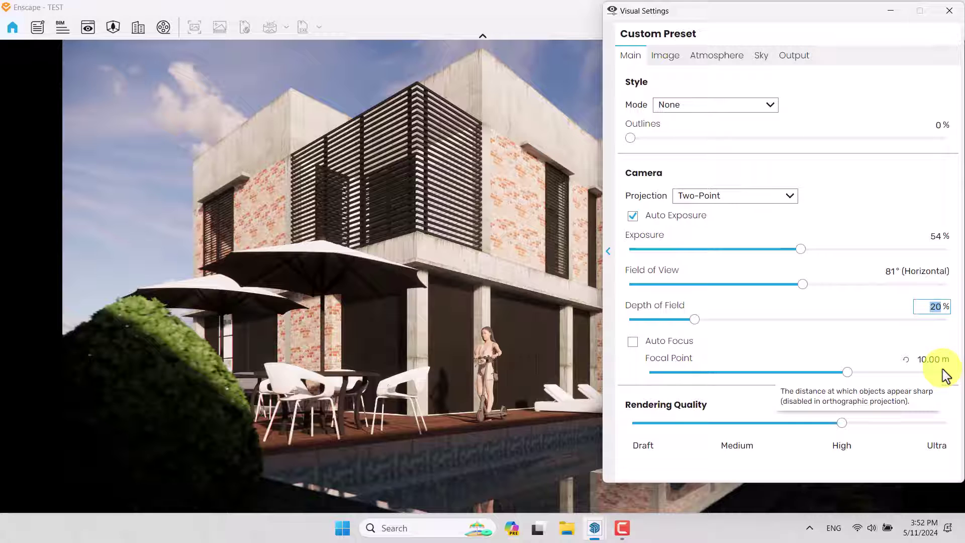
pyautogui.write('14')
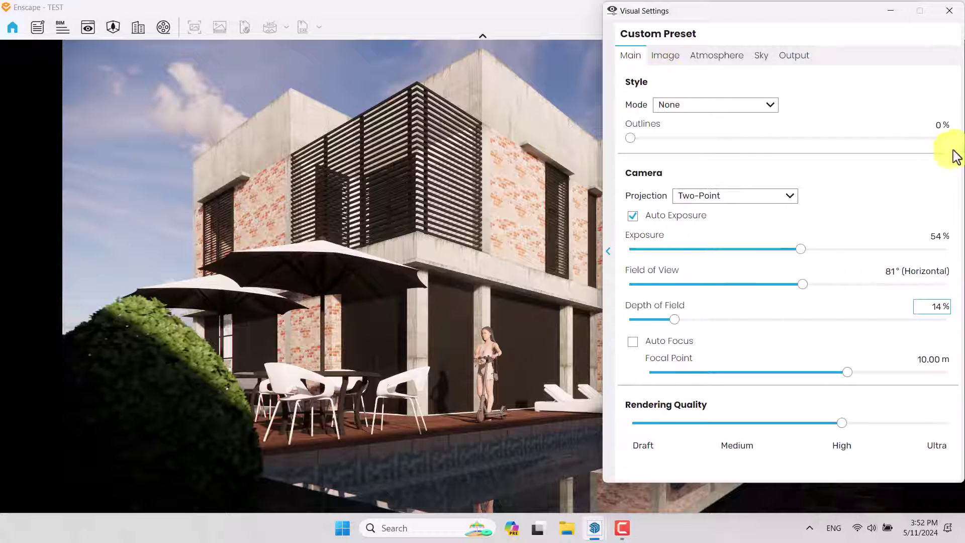
pyautogui.click(936, 124)
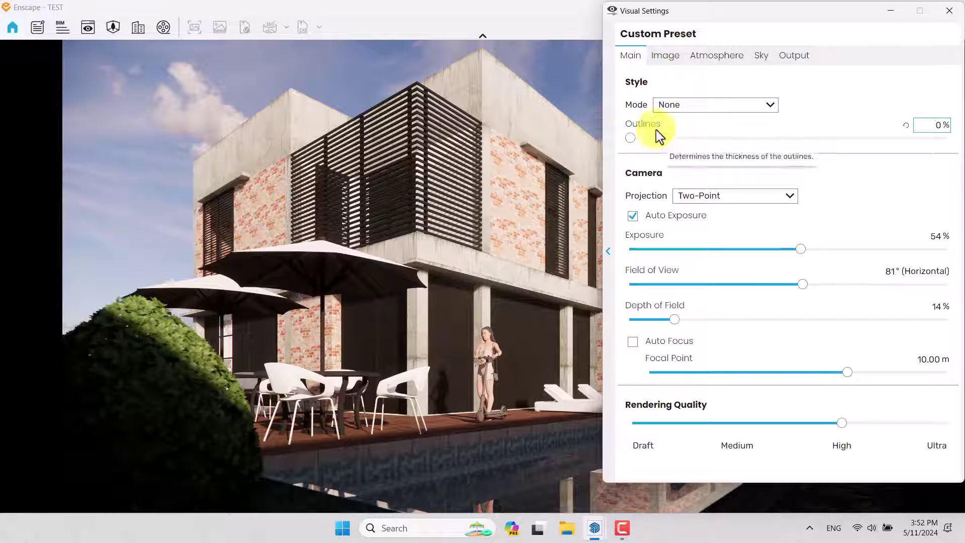
pyautogui.click(673, 55)
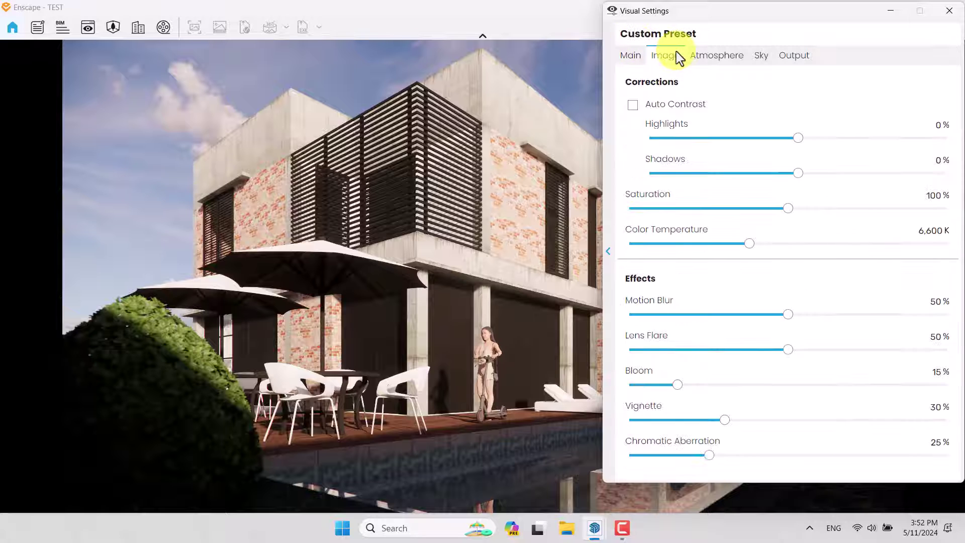
# Step: Turn on automatic contrast, raise saturation to 104% and set colour temperature to 5,200 K
pyautogui.click(632, 105)
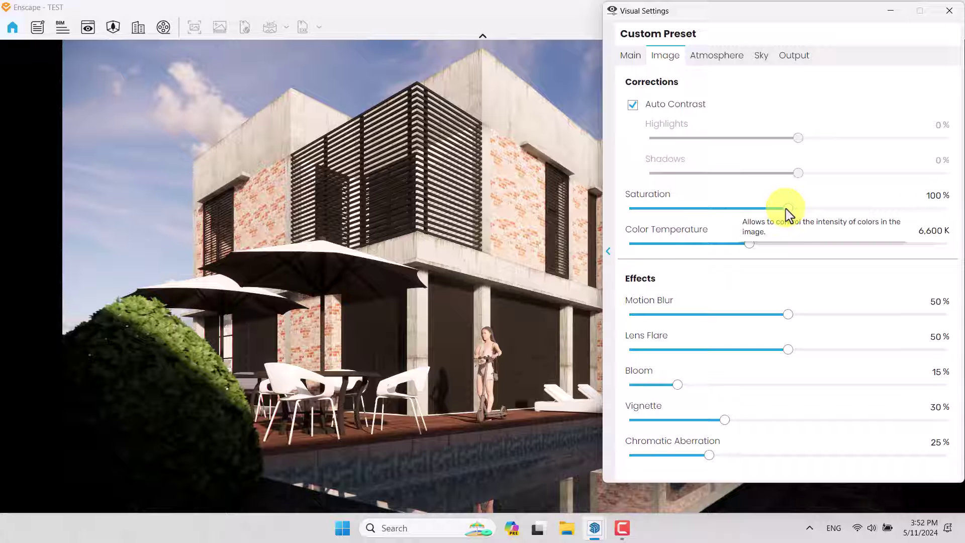
pyautogui.moveTo(794, 216); pyautogui.dragTo(796, 215)
pyautogui.click(934, 195)
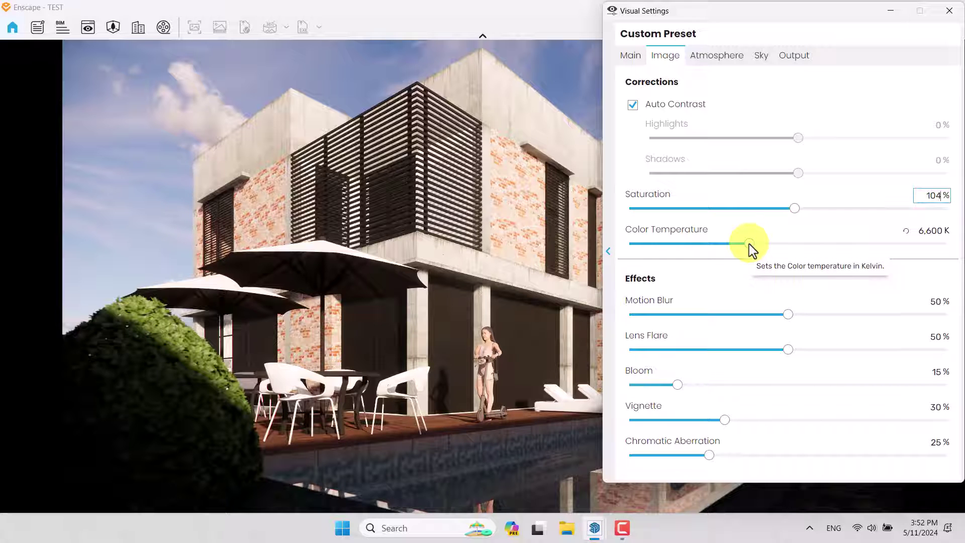
pyautogui.moveTo(750, 244); pyautogui.dragTo(716, 243)
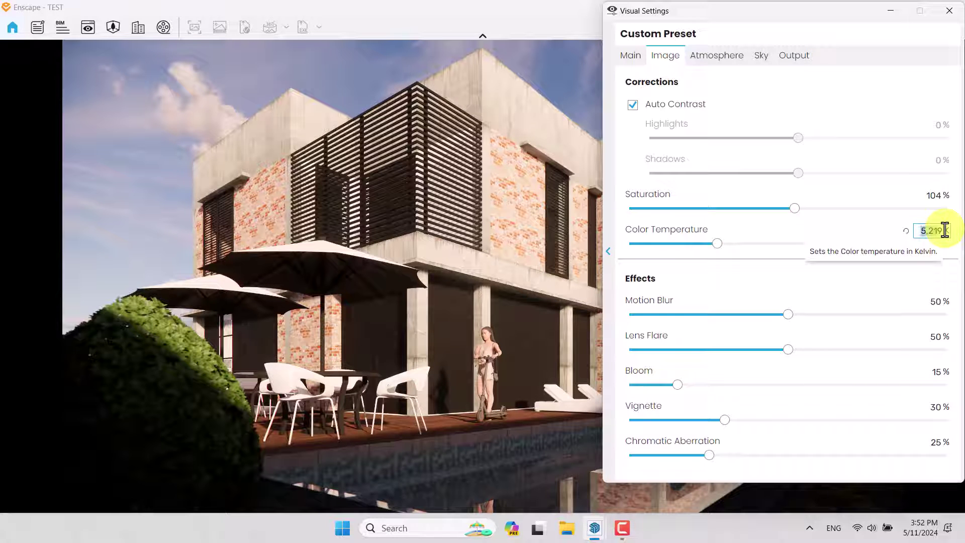
pyautogui.write('5200')
# Step: Remove motion blur and set lens flare 32%, vignette 20% and chromatic aberration 0%
pyautogui.moveTo(789, 315); pyautogui.dragTo(519, 336)
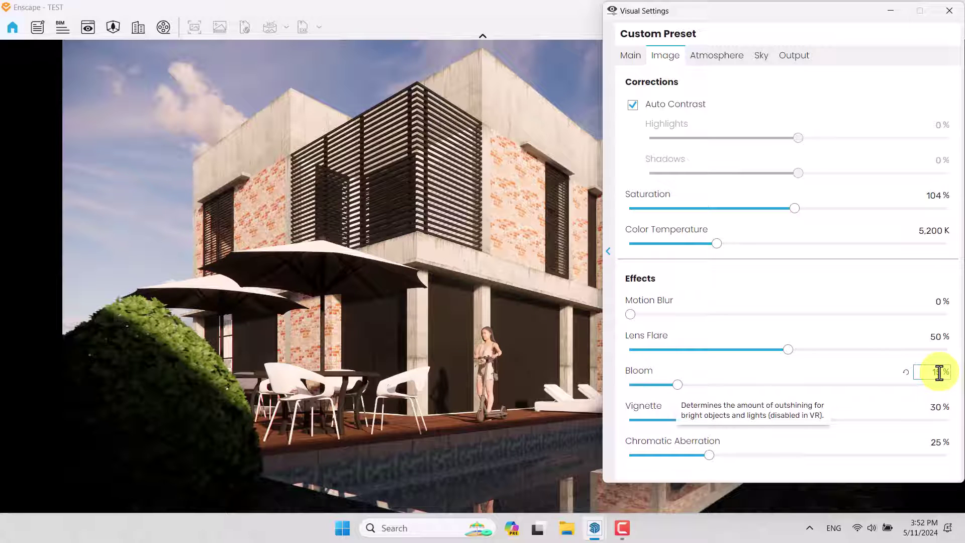
pyautogui.write('5')
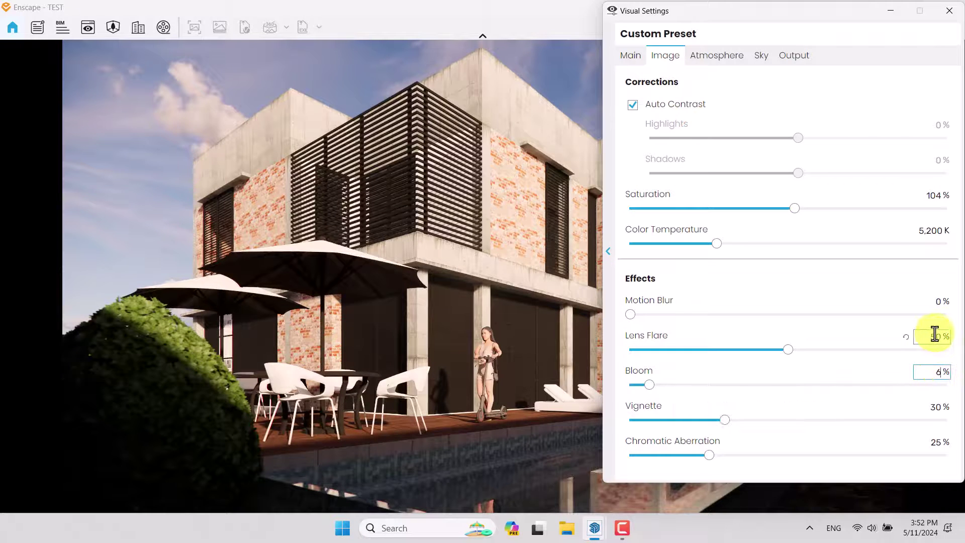
pyautogui.click(936, 335)
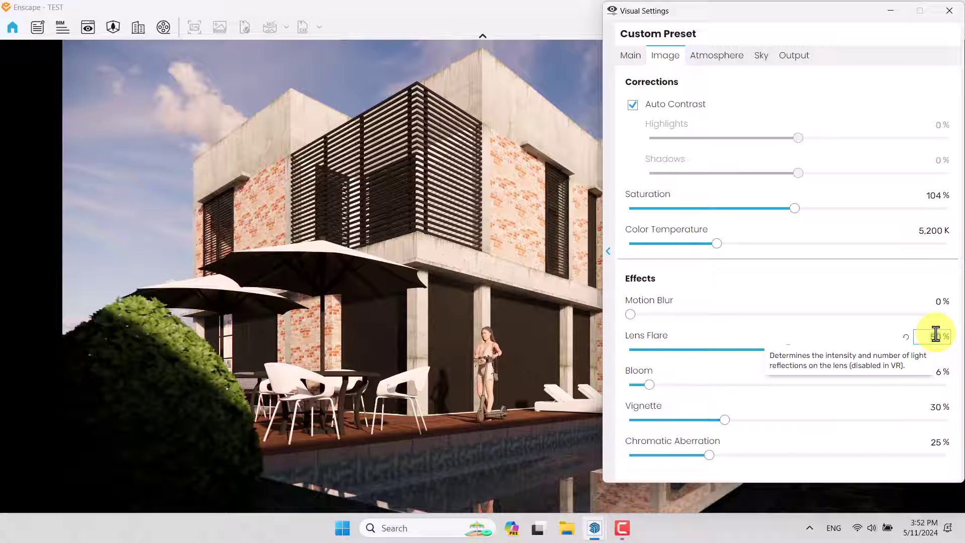
pyautogui.write('32')
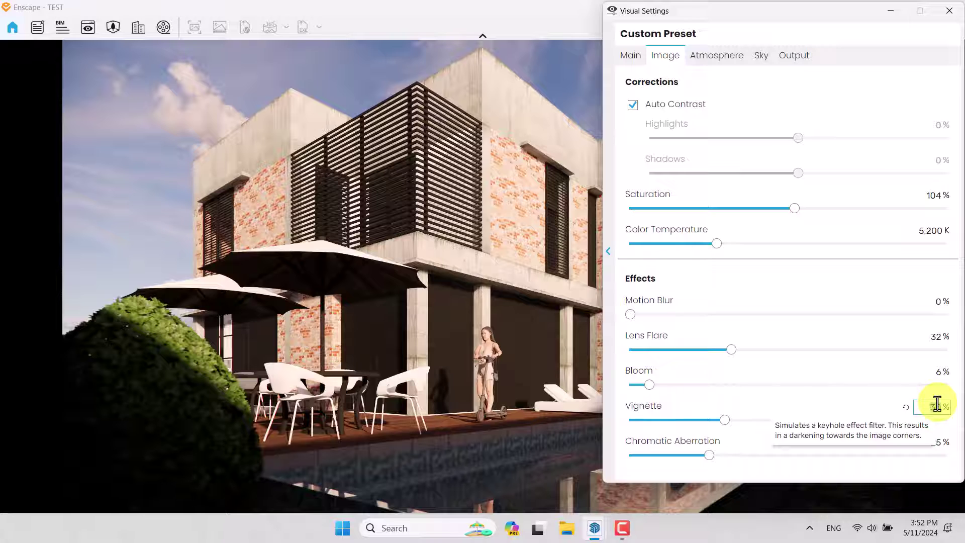
pyautogui.click(936, 406)
pyautogui.write('20')
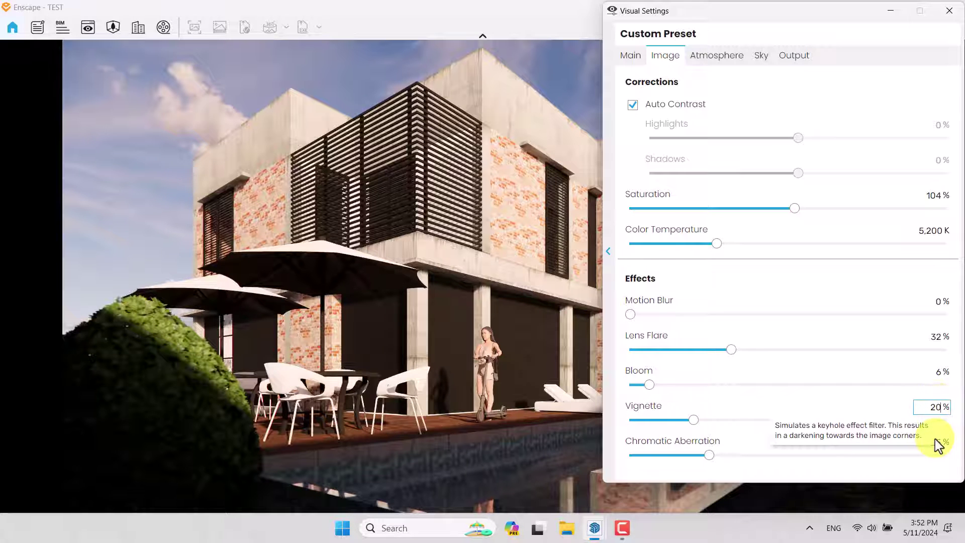
pyautogui.click(936, 441)
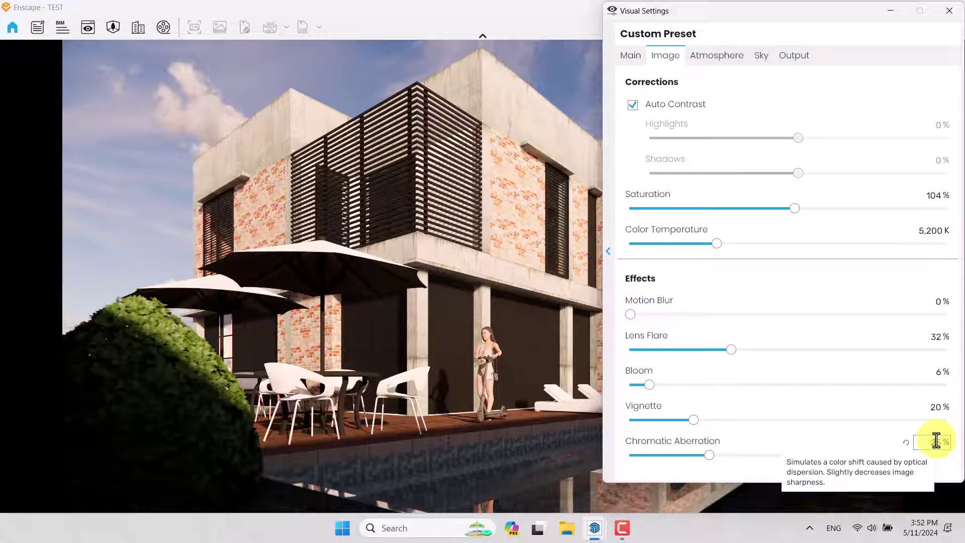
pyautogui.write('0')
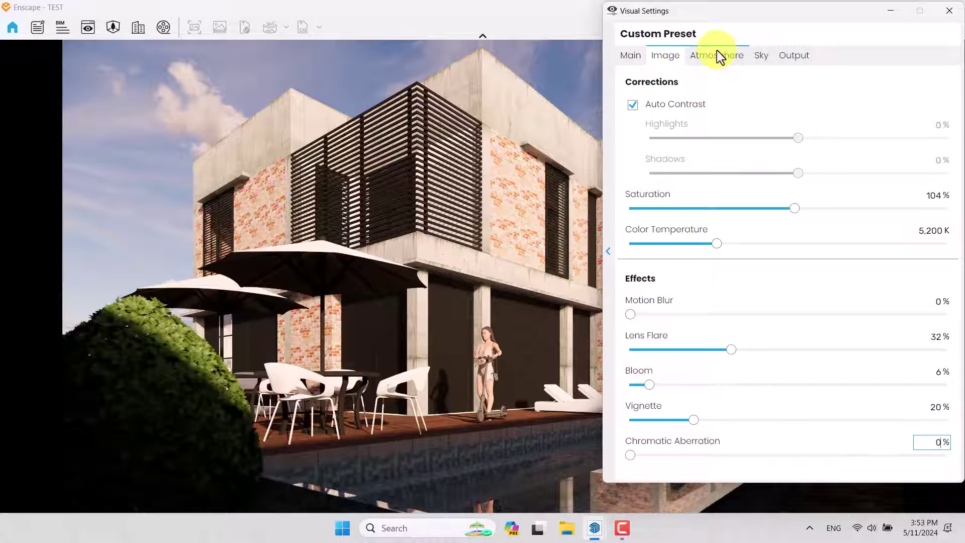
pyautogui.click(717, 56)
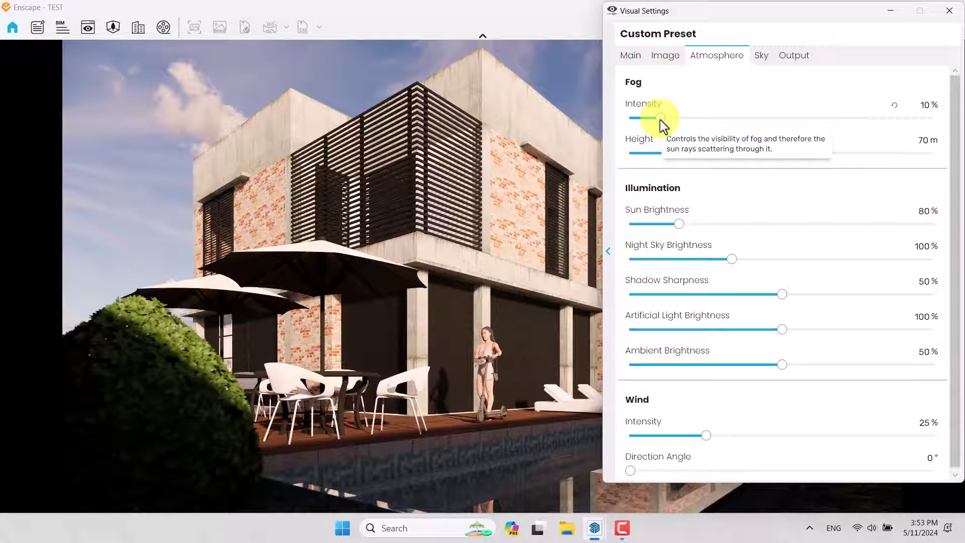
# Step: Remove the fog, halve sun brightness to 50% and set shadow sharpness to 10%
pyautogui.moveTo(659, 118); pyautogui.dragTo(592, 125)
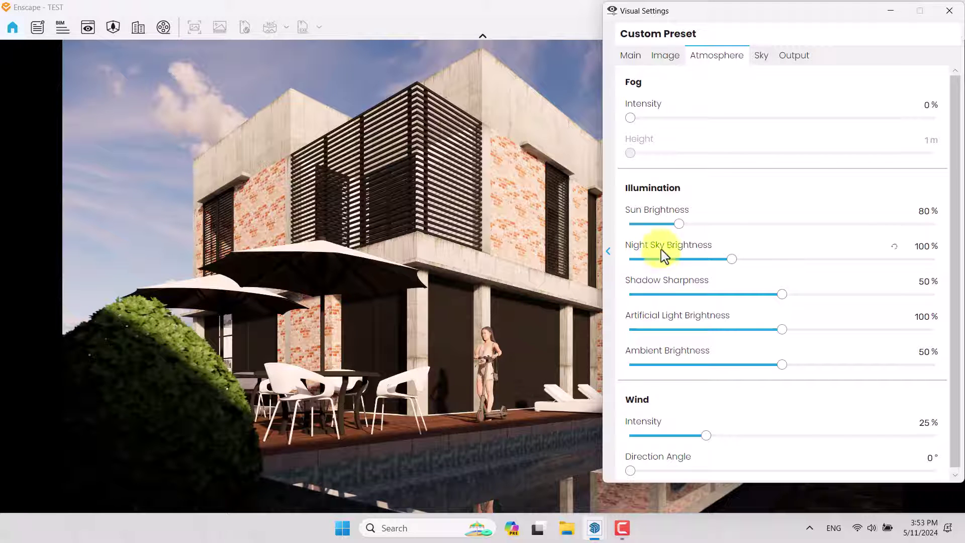
pyautogui.moveTo(678, 224); pyautogui.dragTo(660, 224)
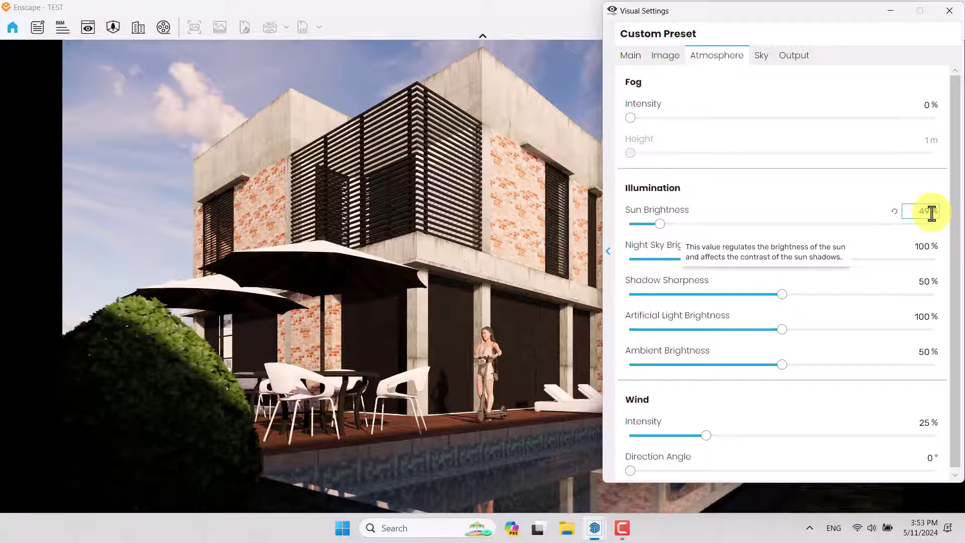
pyautogui.scroll(1, 931, 213)
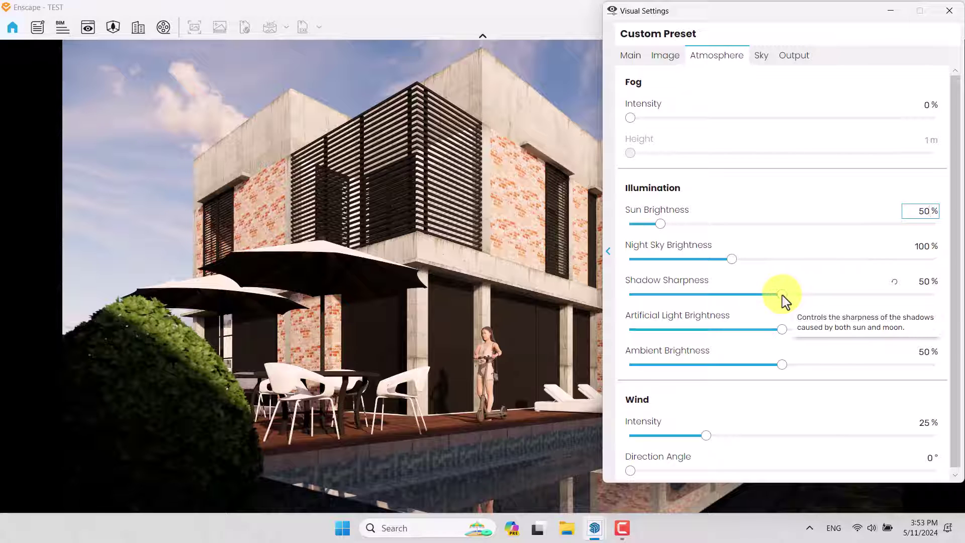
pyautogui.moveTo(782, 294); pyautogui.dragTo(672, 295)
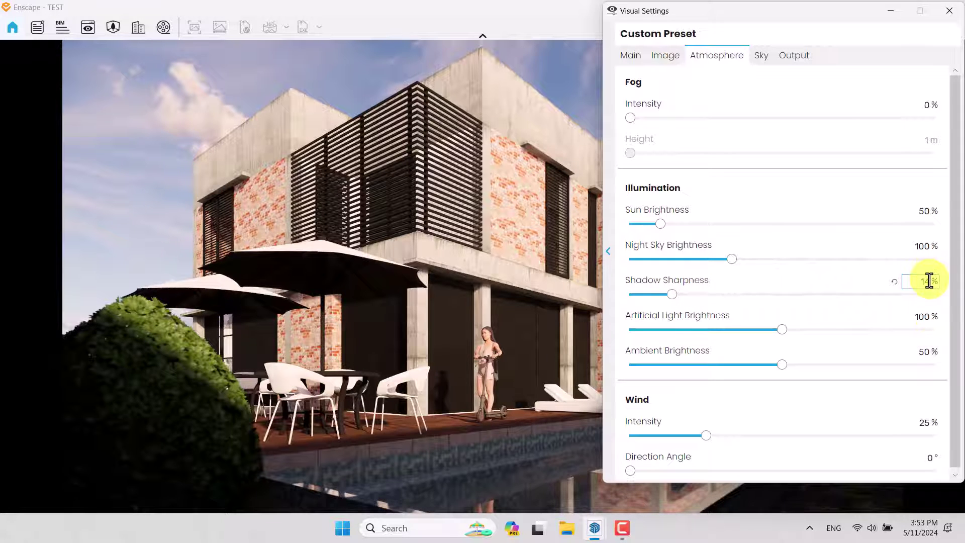
pyautogui.write('10')
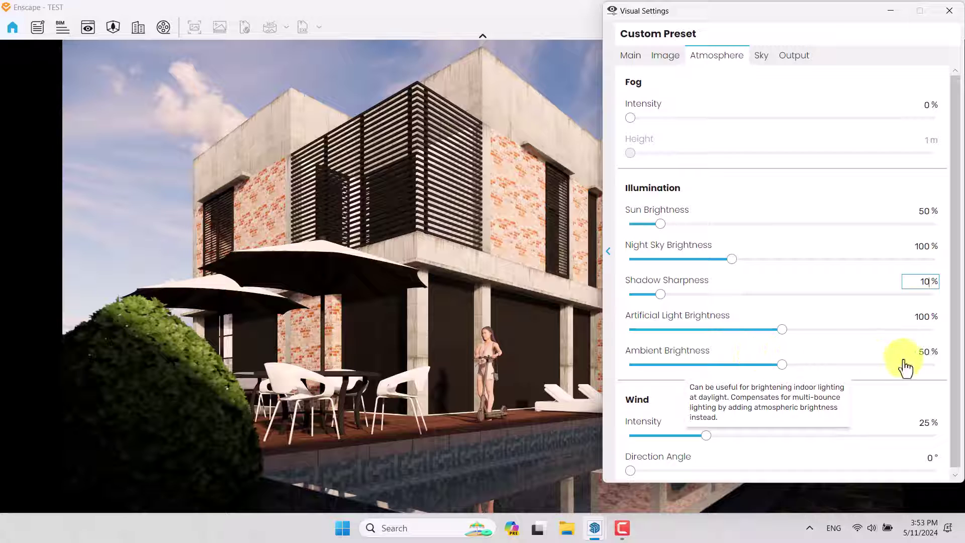
# Step: Raise ambient brightness to 64% and set wind intensity 30% blowing from 60°
pyautogui.moveTo(783, 365); pyautogui.dragTo(825, 370)
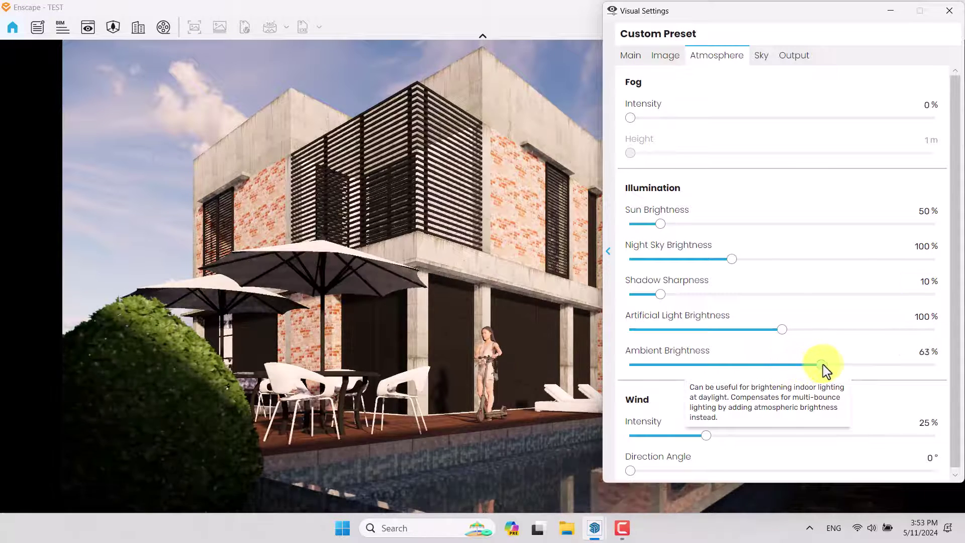
pyautogui.moveTo(915, 352); pyautogui.dragTo(938, 352)
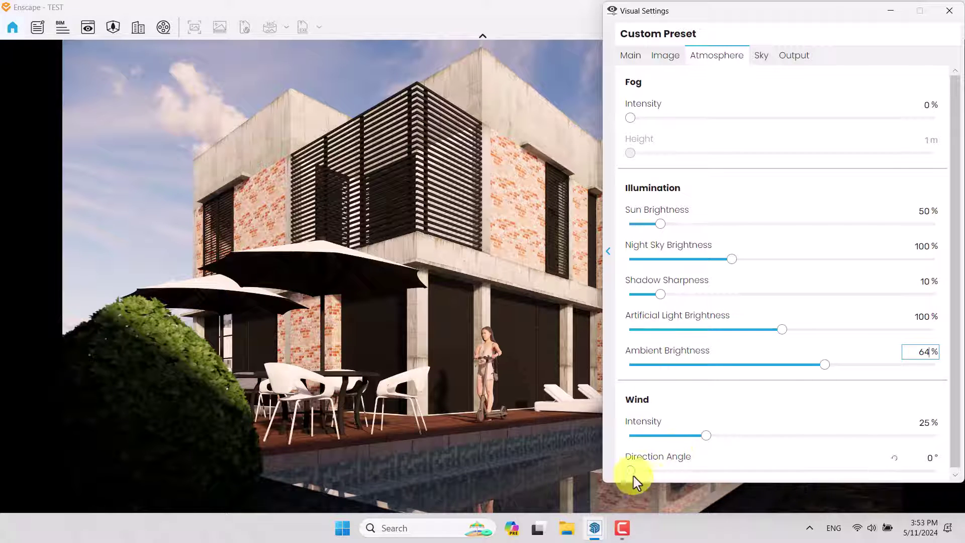
pyautogui.click(708, 438)
pyautogui.moveTo(708, 437); pyautogui.dragTo(738, 436)
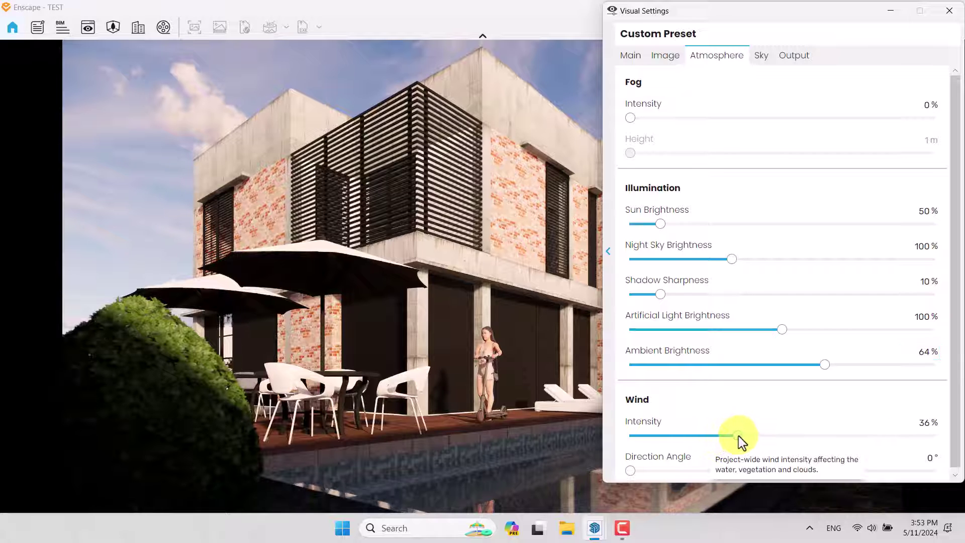
pyautogui.click(928, 423)
pyautogui.write('30')
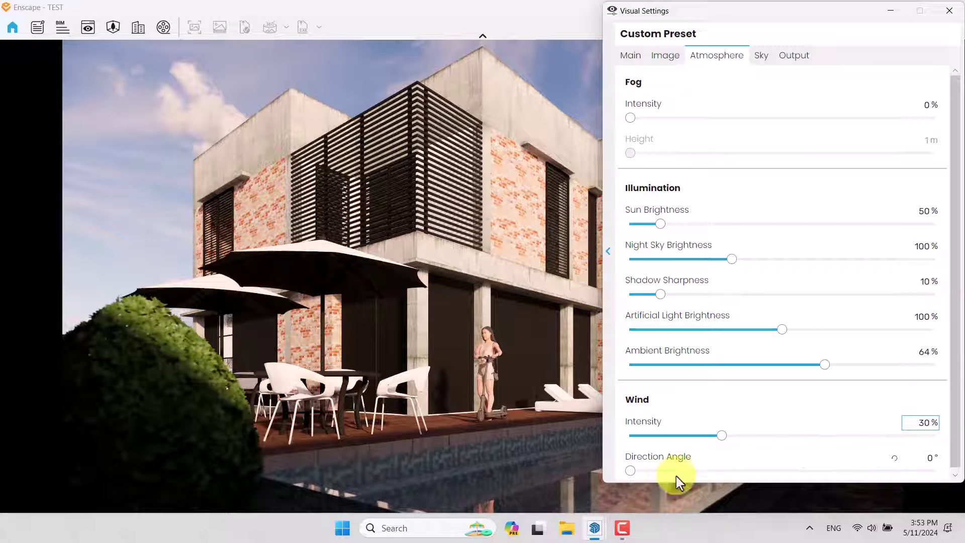
pyautogui.moveTo(632, 470); pyautogui.dragTo(681, 471)
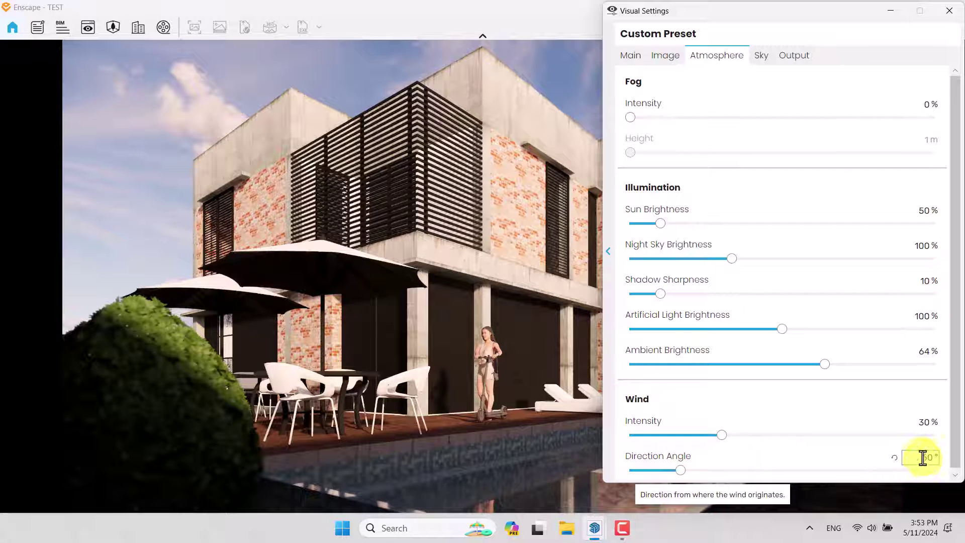
pyautogui.click(948, 458)
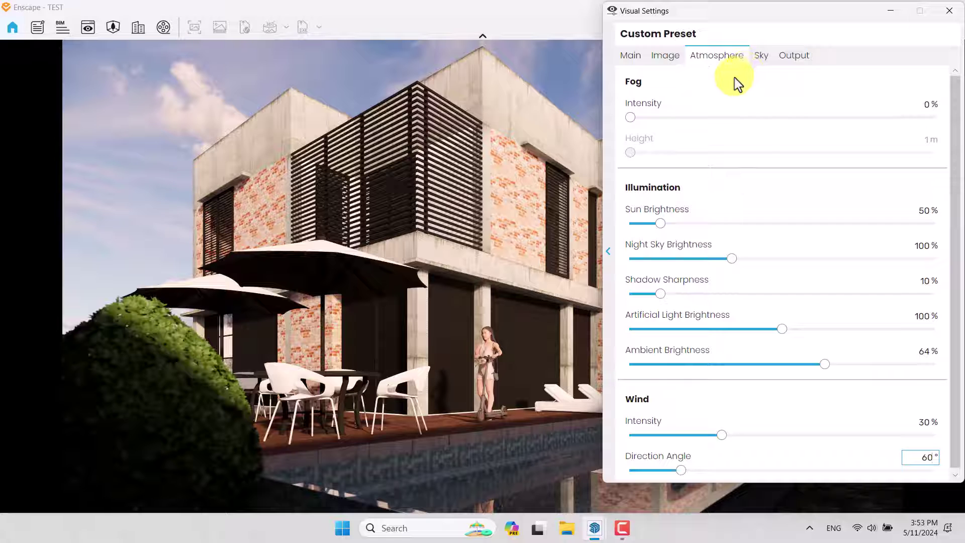
pyautogui.click(768, 64)
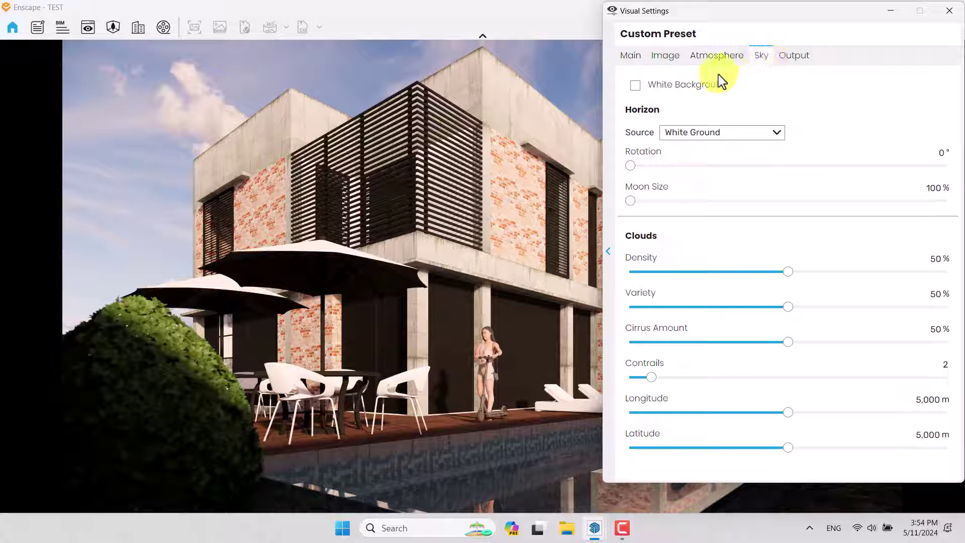
# Step: Use the White Cubes horizon background rotated to 78°
pyautogui.click(718, 135)
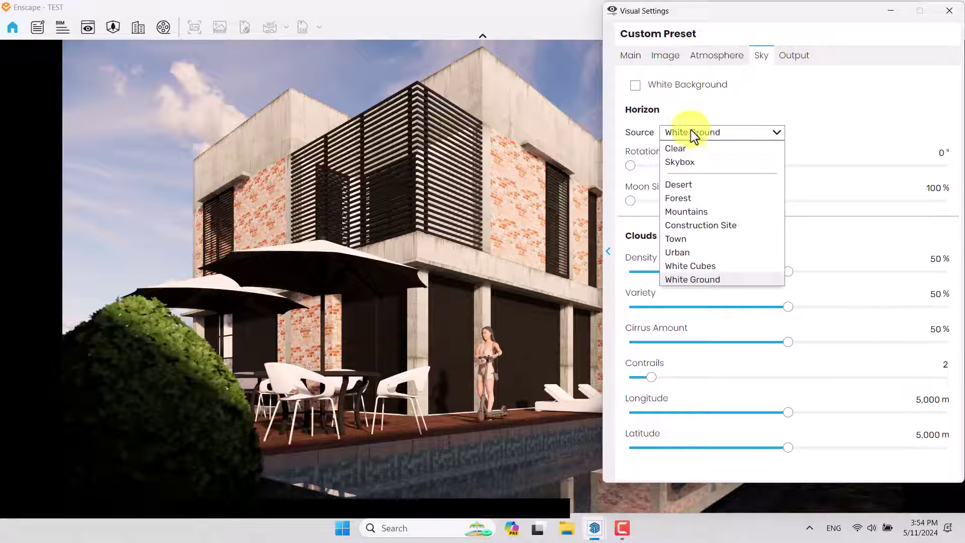
pyautogui.click(704, 266)
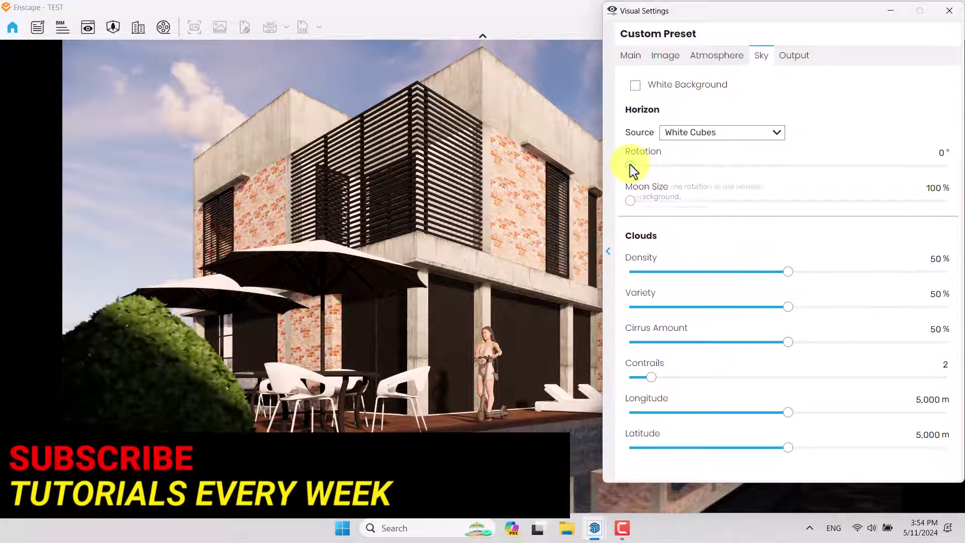
pyautogui.moveTo(630, 165); pyautogui.dragTo(699, 167)
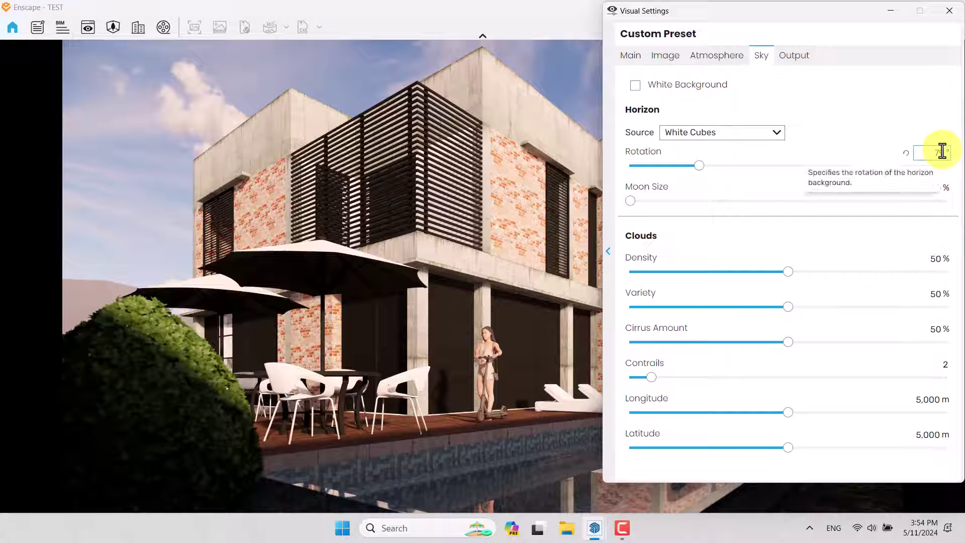
# Step: Set clouds to 40% density and 30% variety with no cirrus or contrails
pyautogui.scroll(-1, 942, 152)
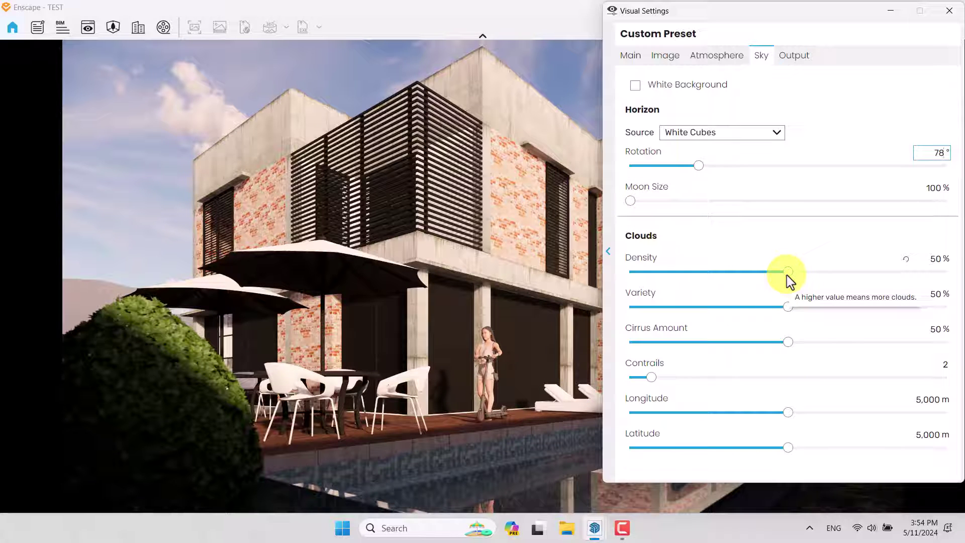
pyautogui.moveTo(788, 342); pyautogui.dragTo(571, 403)
pyautogui.moveTo(789, 307); pyautogui.dragTo(725, 308)
pyautogui.moveTo(784, 274); pyautogui.dragTo(747, 280)
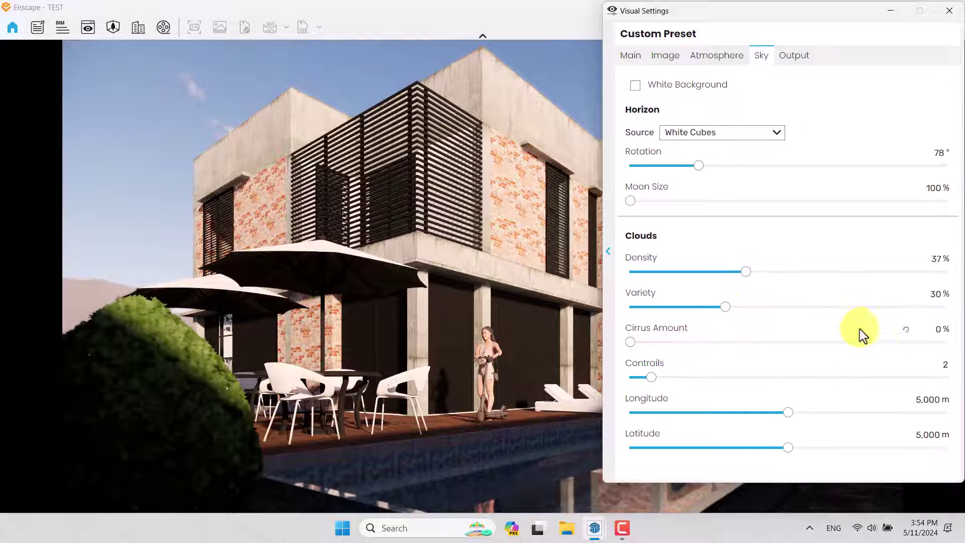
pyautogui.click(949, 258)
pyautogui.write('40')
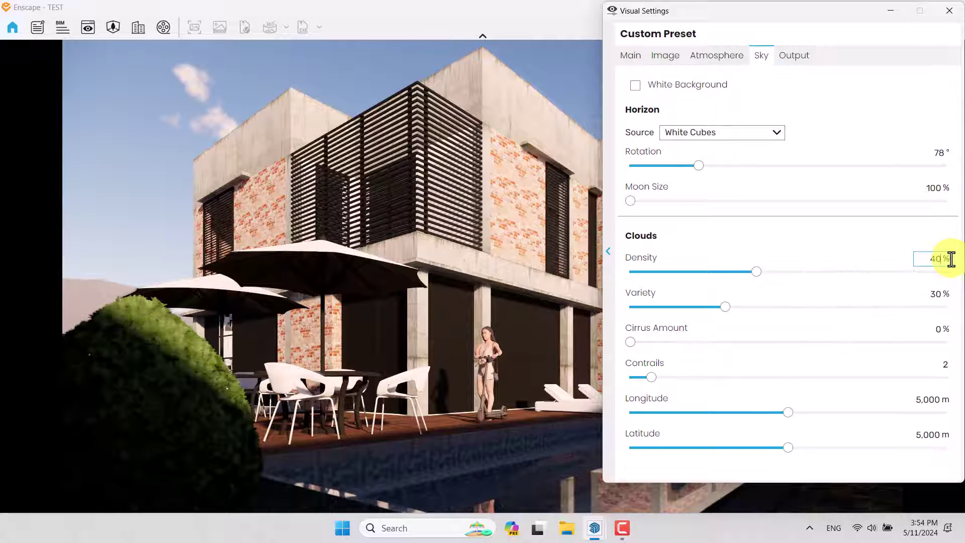
pyautogui.click(943, 295)
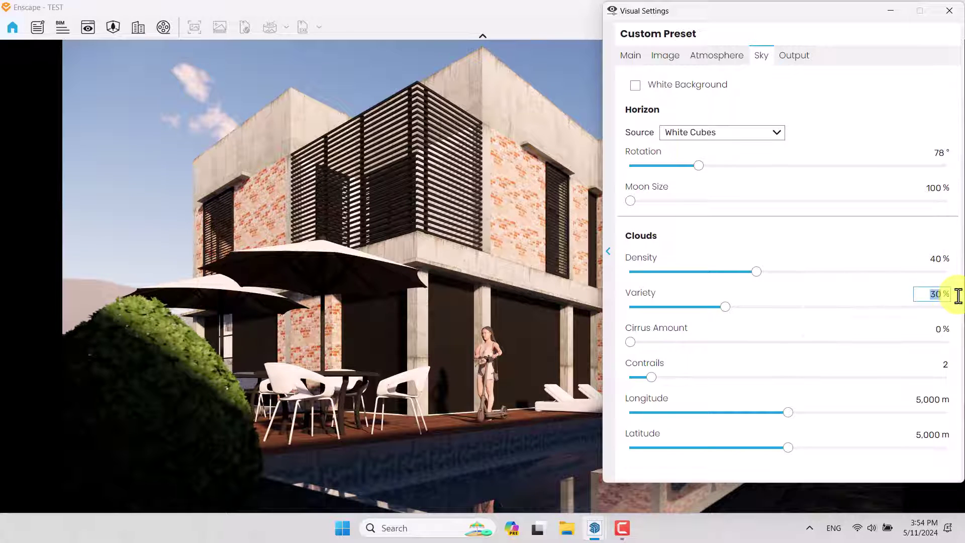
pyautogui.click(940, 364)
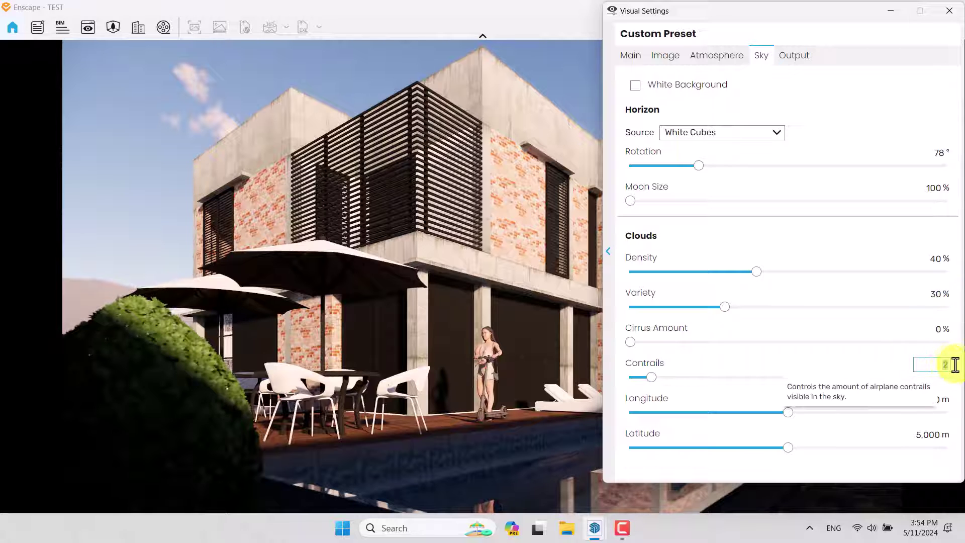
pyautogui.write('0')
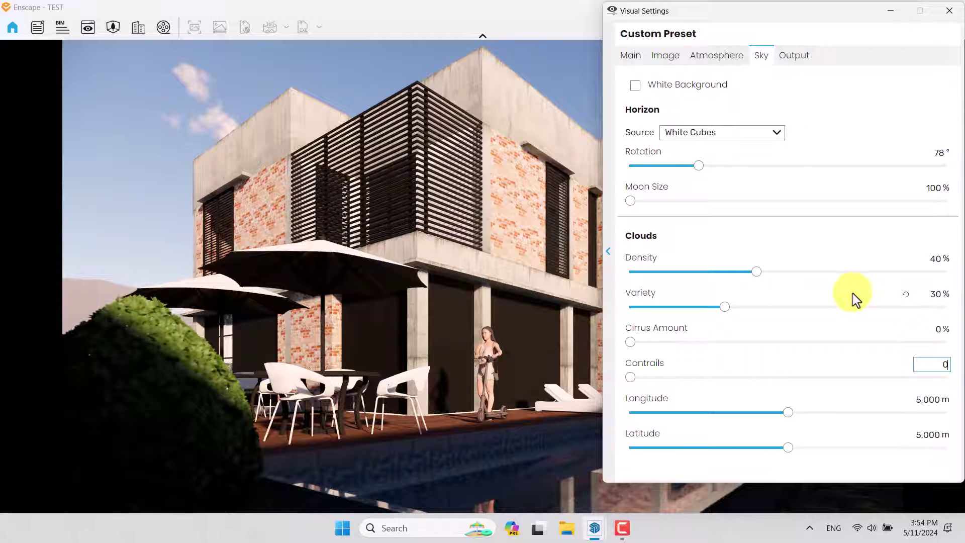
pyautogui.click(796, 57)
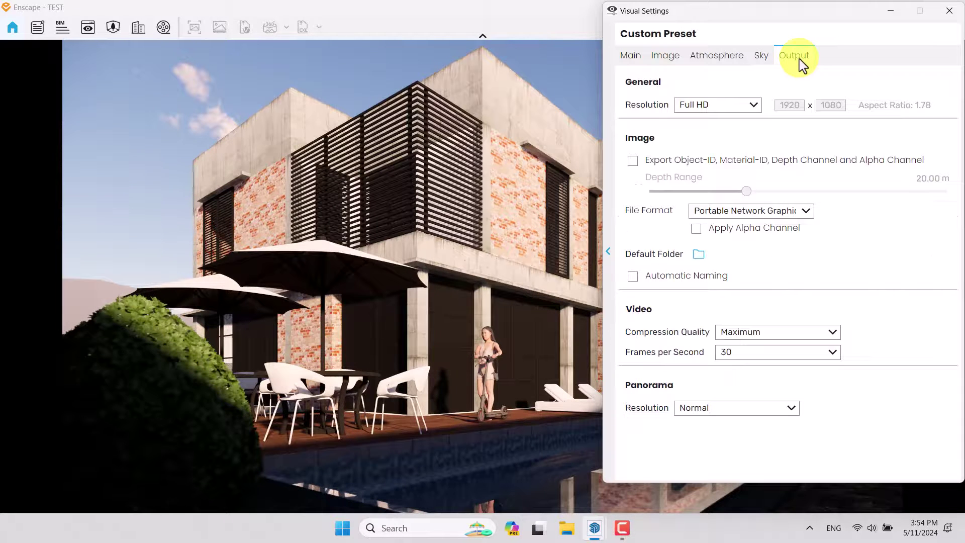
# Step: Set Ultra HD output resolution and Ultra rendering quality, then close Visual Settings
pyautogui.click(743, 104)
pyautogui.click(703, 174)
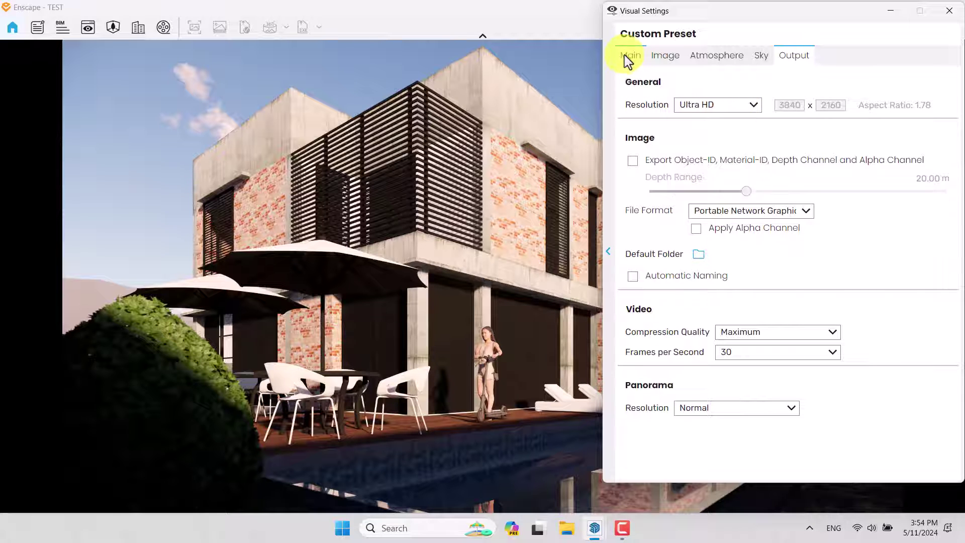
pyautogui.click(626, 55)
pyautogui.moveTo(845, 430); pyautogui.dragTo(945, 423)
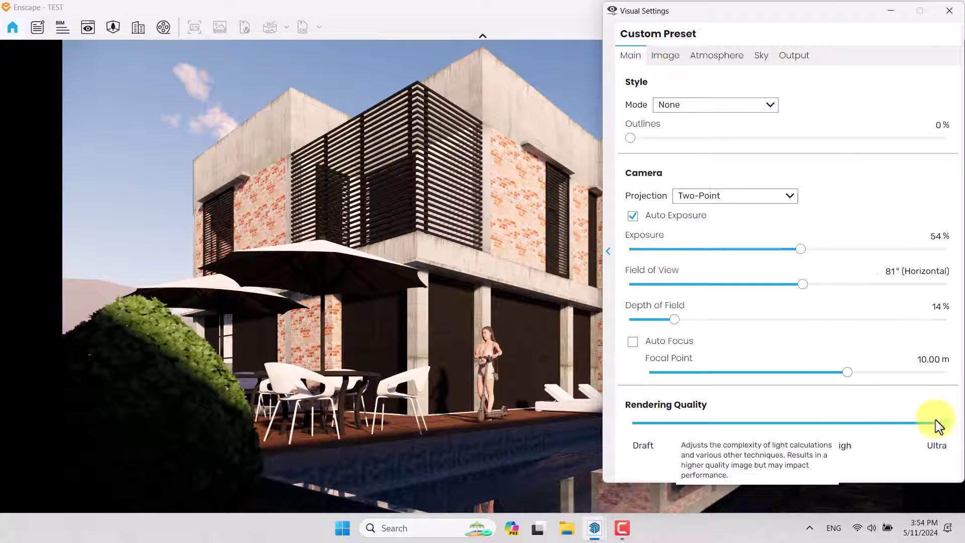
pyautogui.click(950, 10)
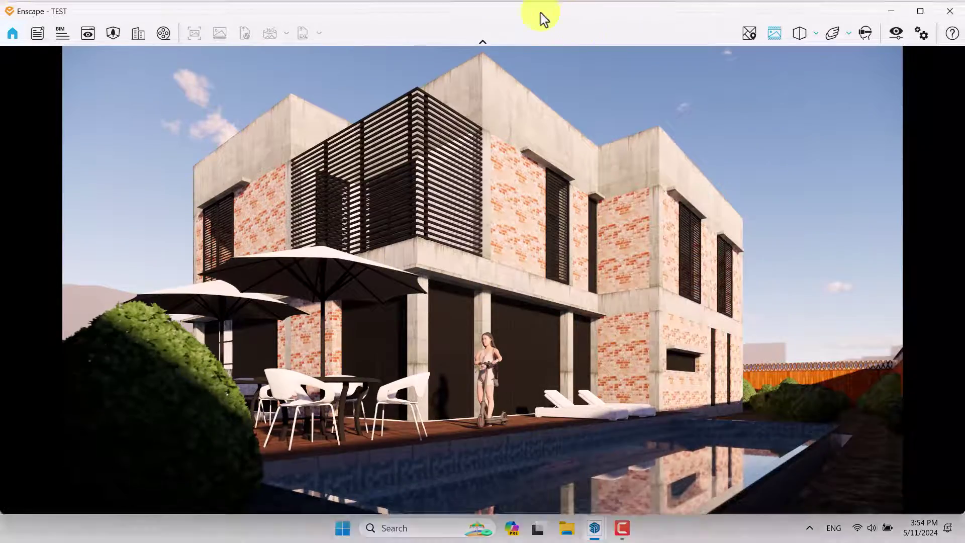
# Step: Tile the Enscape render beside SketchUp and orbit the model toward the brick wall
pyautogui.moveTo(541, 13)
pyautogui.mouseDown()
pyautogui.moveTo(949, 98)
pyautogui.moveTo(963, 91)
pyautogui.mouseUp()
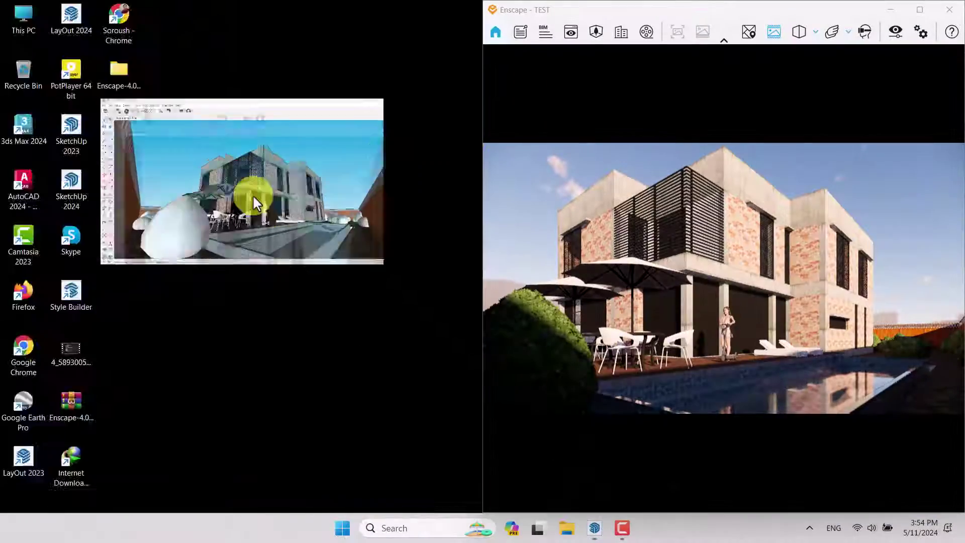
pyautogui.click(252, 194)
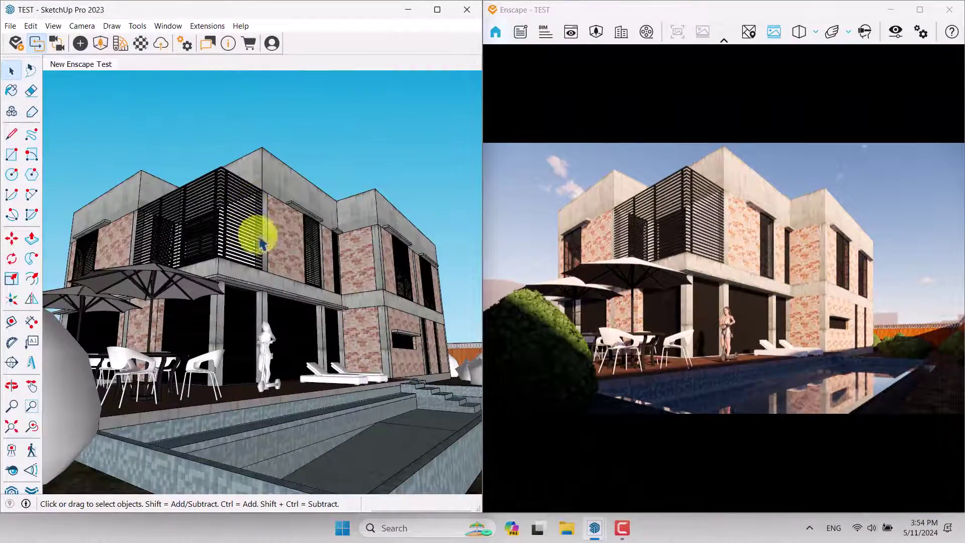
pyautogui.scroll(5, 254, 234)
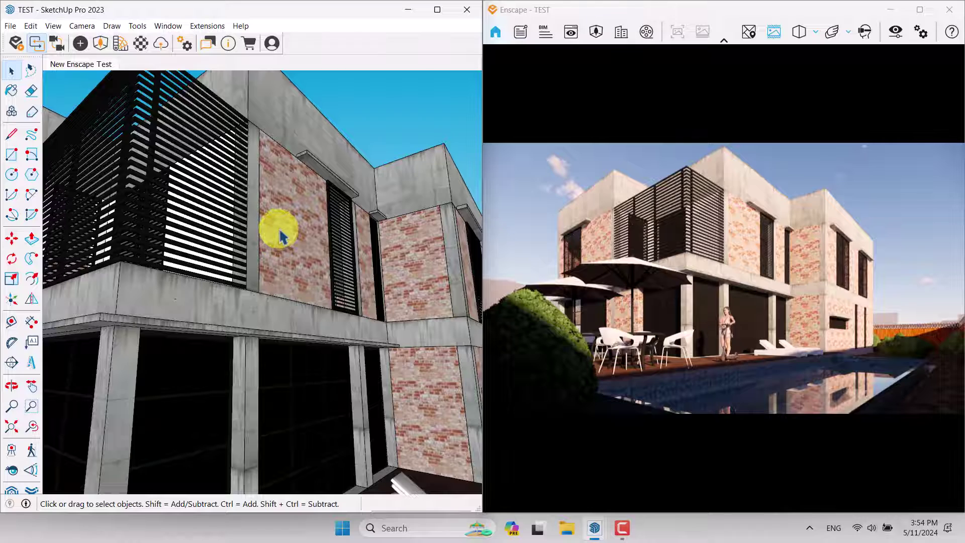
pyautogui.moveTo(280, 236)
pyautogui.mouseDown(button='middle')
pyautogui.moveTo(312, 243)
pyautogui.moveTo(285, 273)
pyautogui.mouseUp(button='middle')
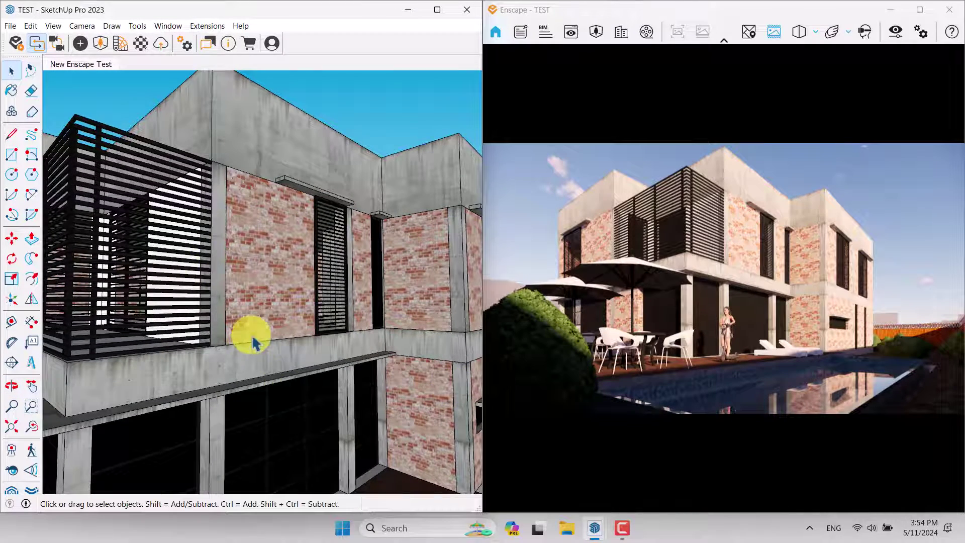
# Step: Open the Enscape Material Editor and show the In Model materials in the Materials panel
pyautogui.click(138, 45)
pyautogui.moveTo(279, 28)
pyautogui.mouseDown()
pyautogui.moveTo(199, 211)
pyautogui.moveTo(208, 255)
pyautogui.mouseUp()
pyautogui.click(11, 91)
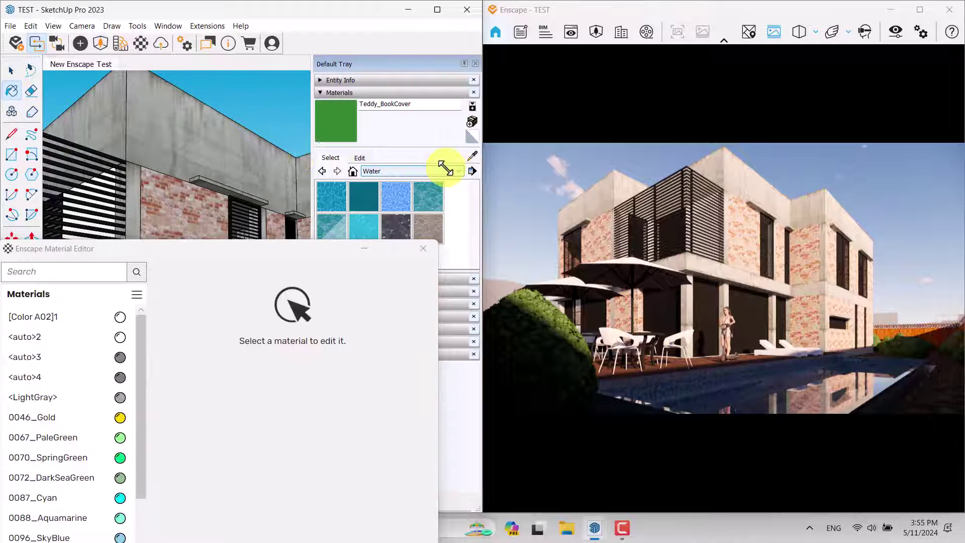
pyautogui.click(437, 170)
pyautogui.click(386, 181)
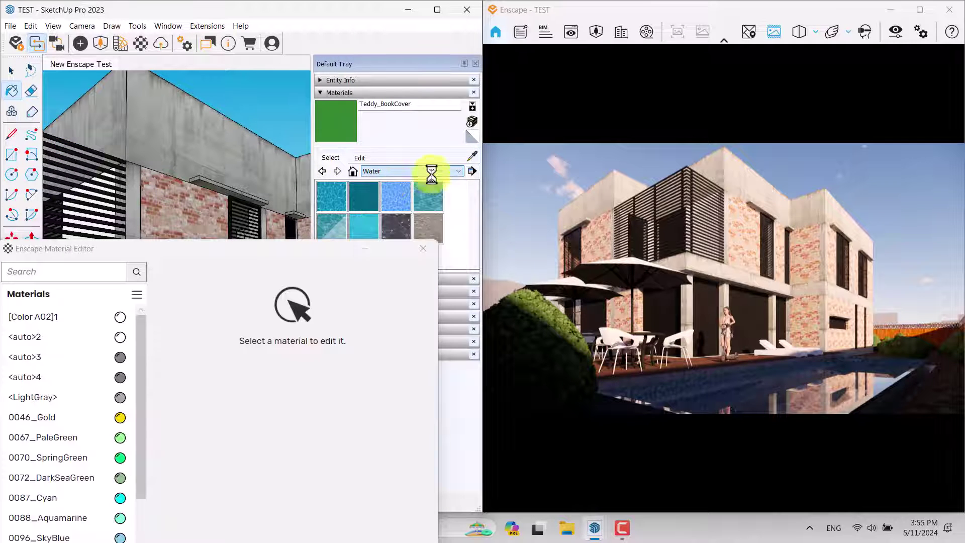
# Step: Sample the concrete wall to load Concrete_Simple_G01_4m and check its 2.000 m albedo texture
pyautogui.click(471, 156)
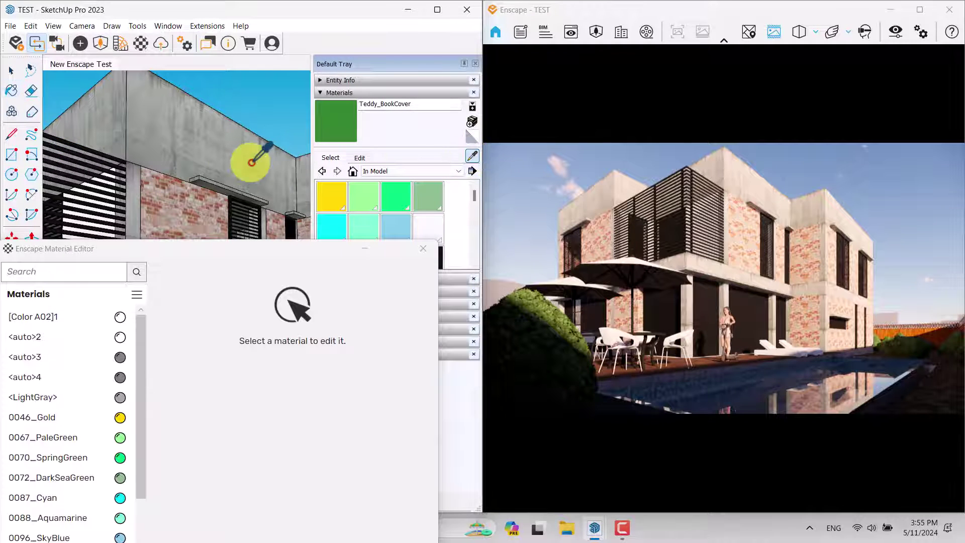
pyautogui.scroll(3, 255, 158)
pyautogui.click(198, 147)
pyautogui.moveTo(237, 248); pyautogui.dragTo(245, 83)
pyautogui.click(413, 175)
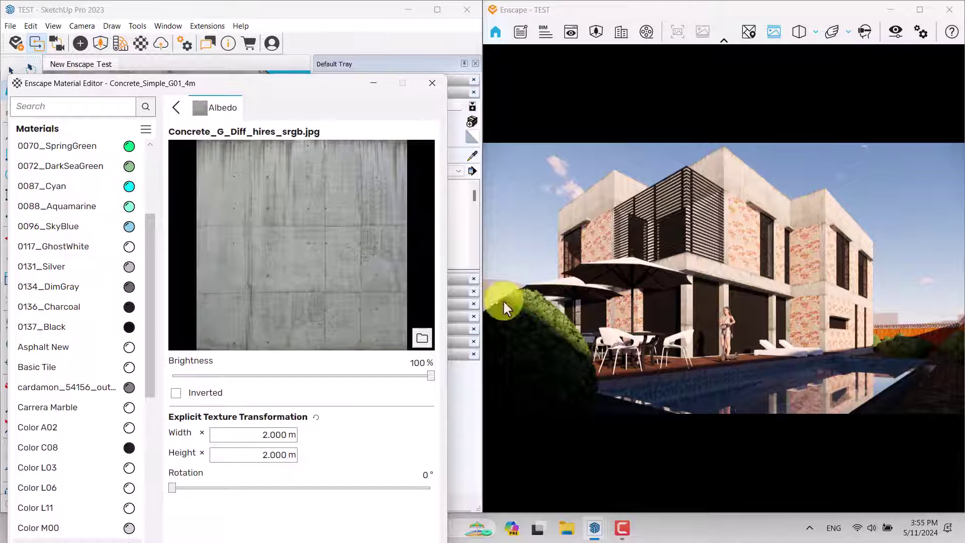
pyautogui.click(176, 114)
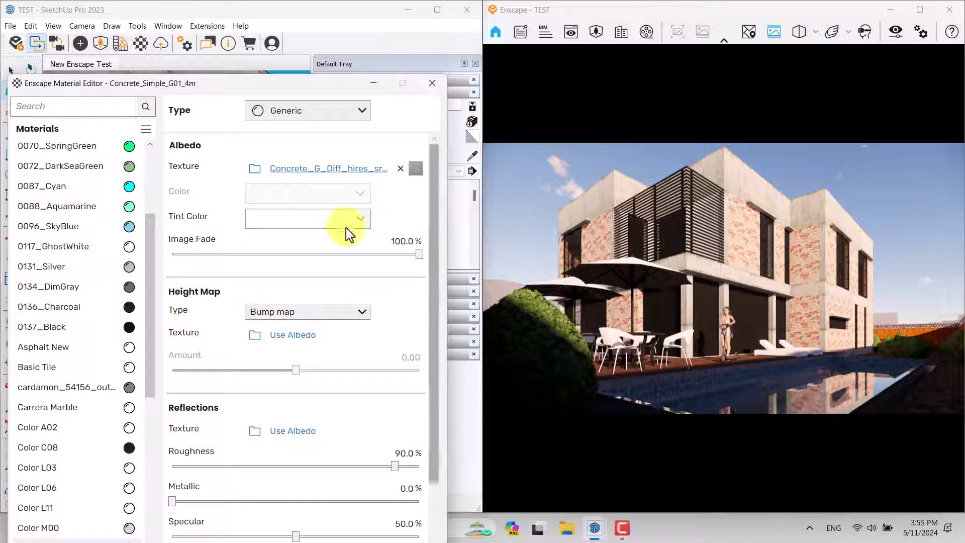
pyautogui.moveTo(301, 224)
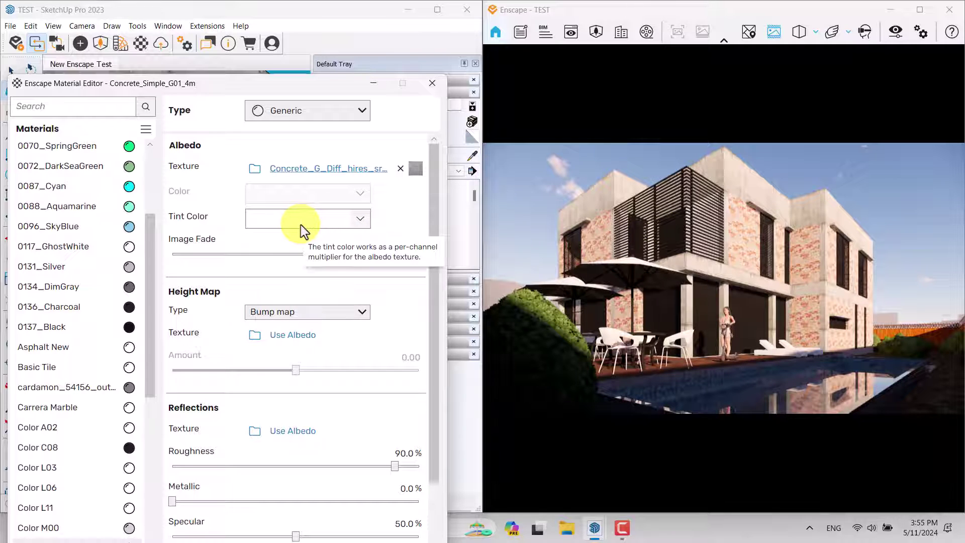
pyautogui.click(285, 221)
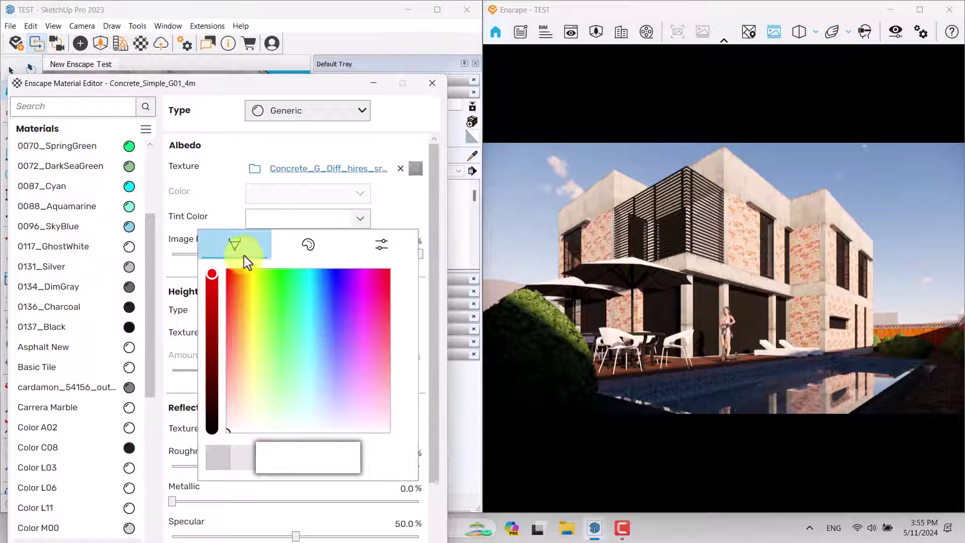
pyautogui.click(308, 246)
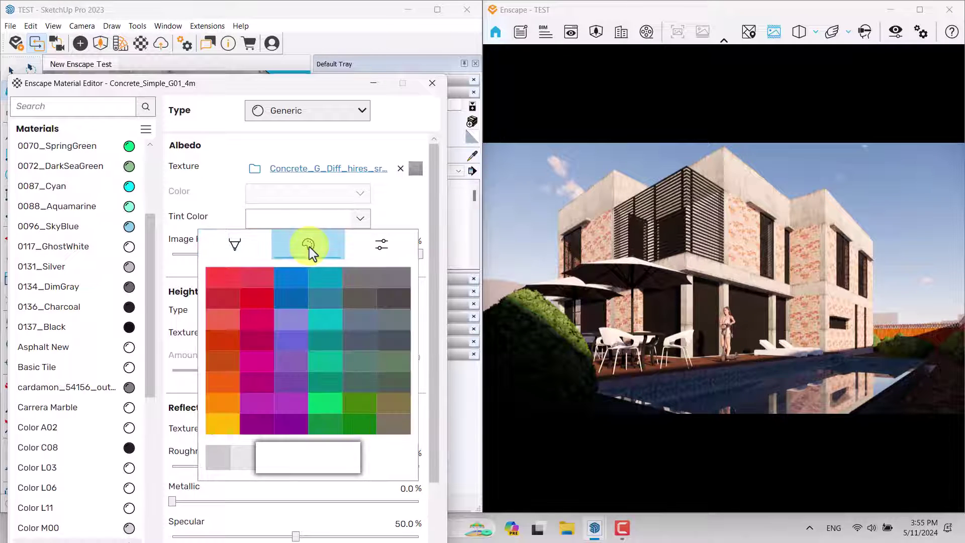
pyautogui.click(389, 258)
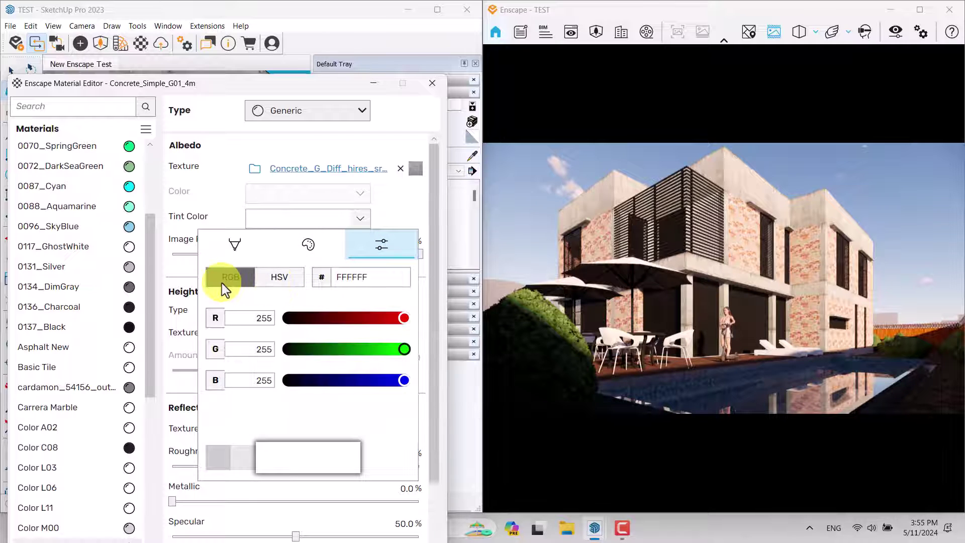
pyautogui.click(234, 251)
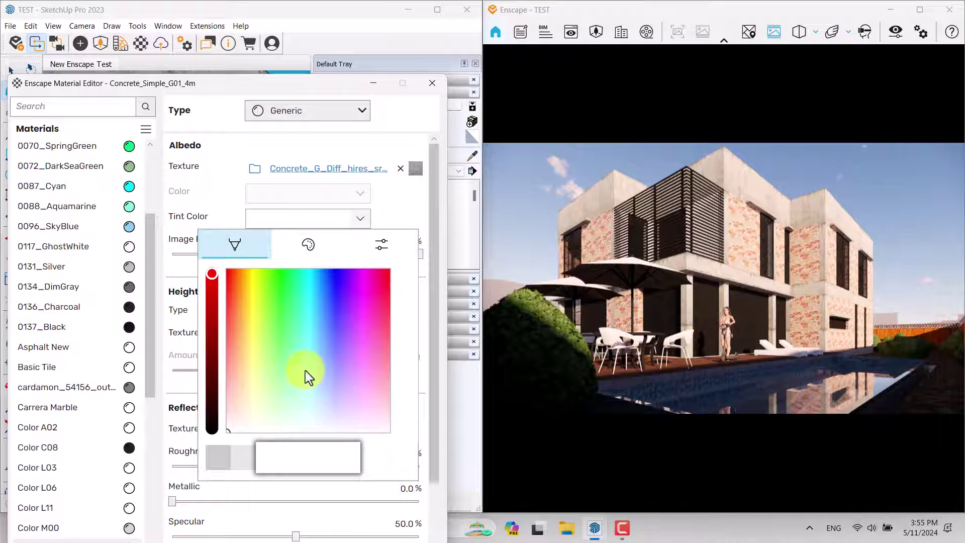
pyautogui.moveTo(305, 371); pyautogui.dragTo(112, 429)
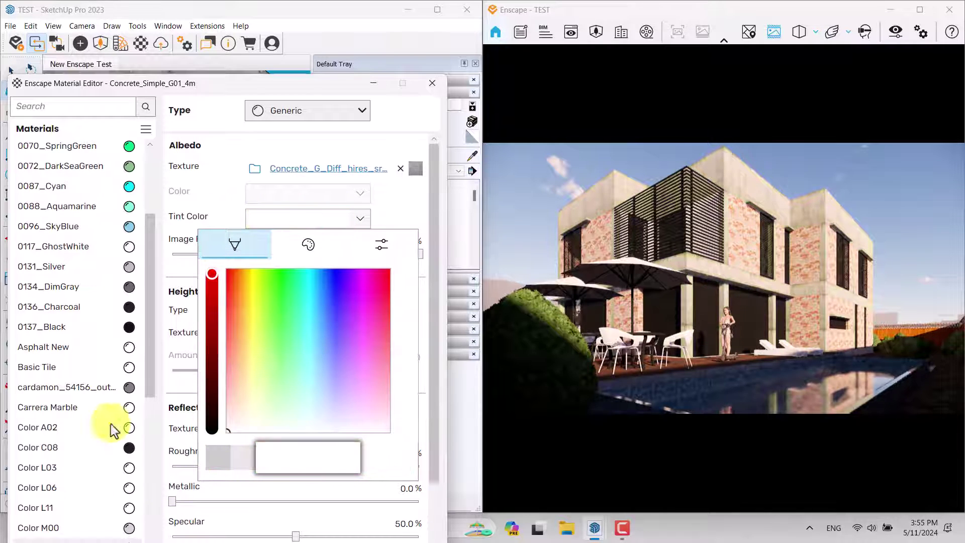
pyautogui.click(311, 245)
pyautogui.click(373, 243)
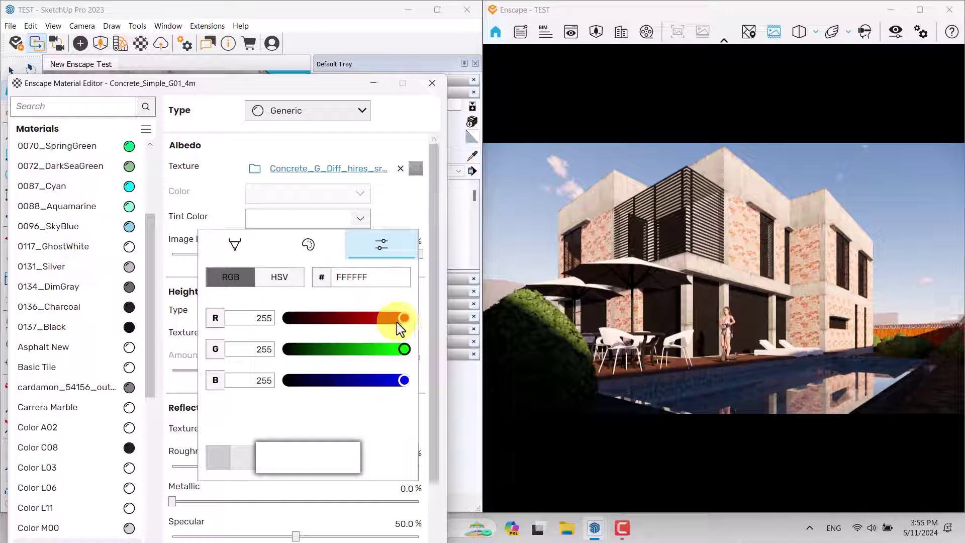
# Step: Close the tint picker and set the concrete texture's Image Fade to 82%
pyautogui.click(381, 248)
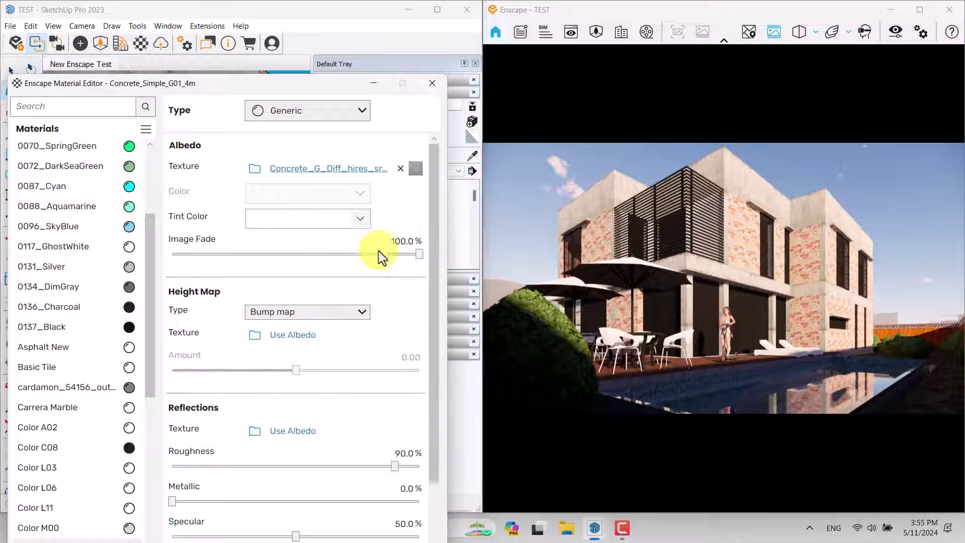
pyautogui.moveTo(418, 254); pyautogui.dragTo(412, 257)
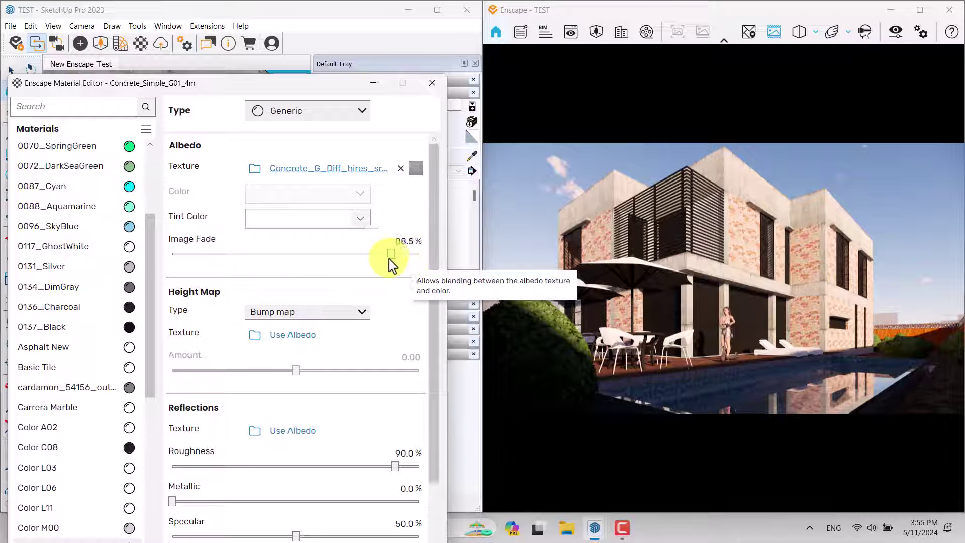
pyautogui.moveTo(346, 262); pyautogui.dragTo(316, 262)
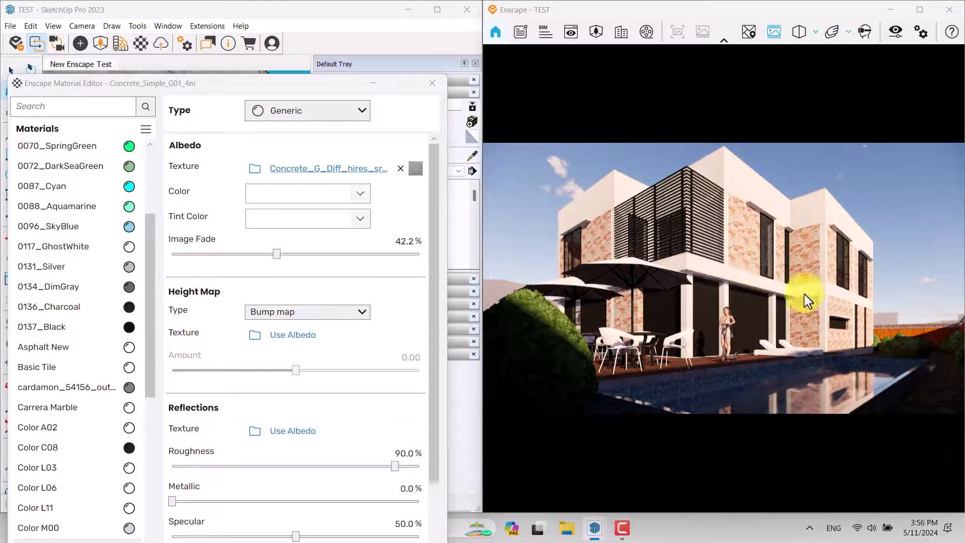
pyautogui.click(401, 240)
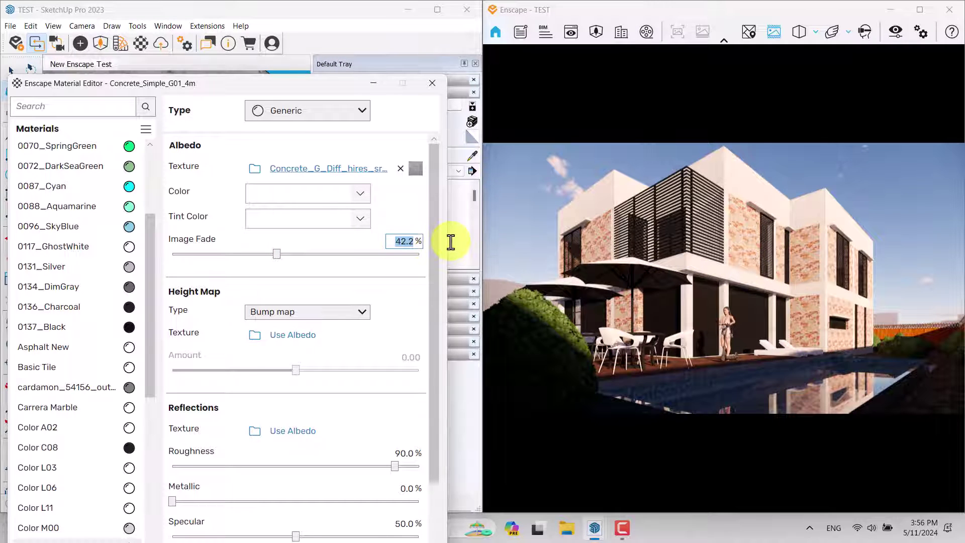
pyautogui.write('76')
pyautogui.press('Return')
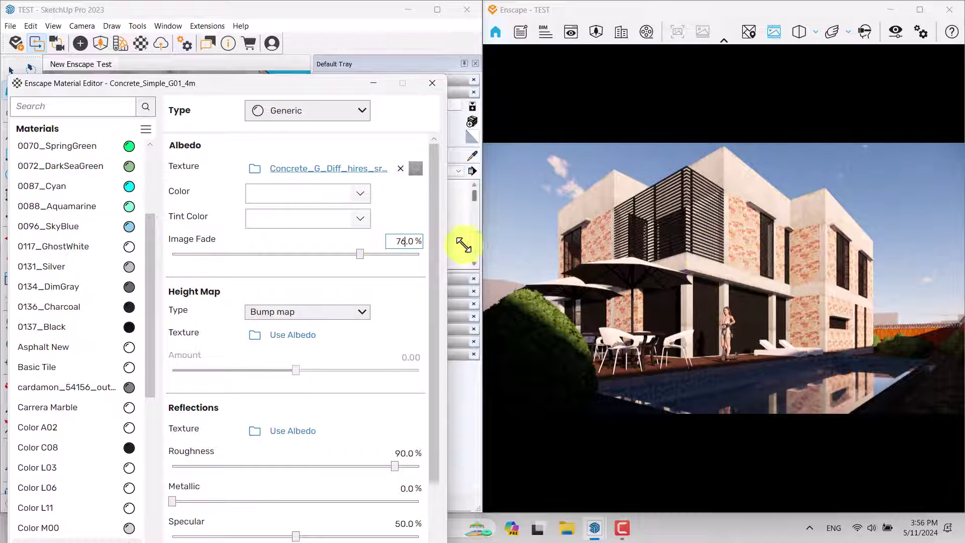
pyautogui.click(397, 241)
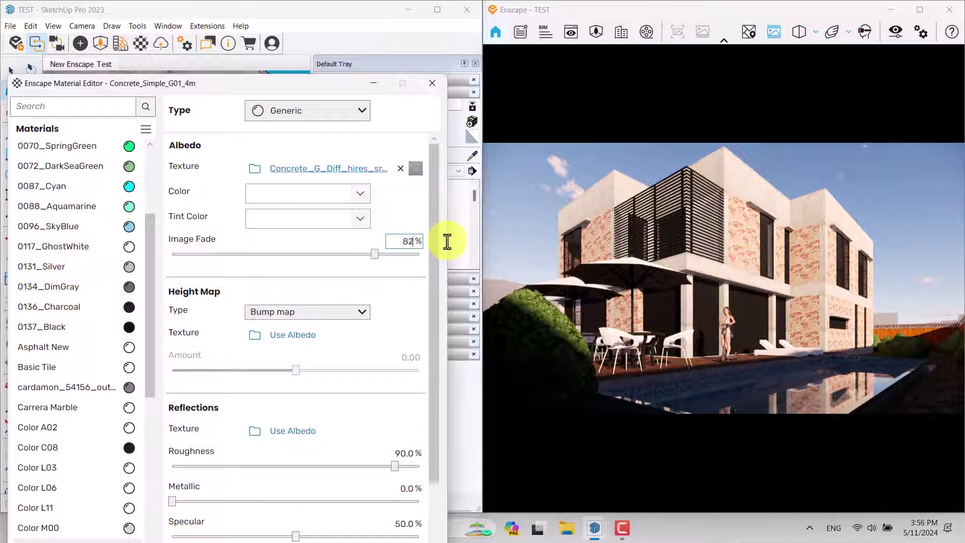
pyautogui.press('Return')
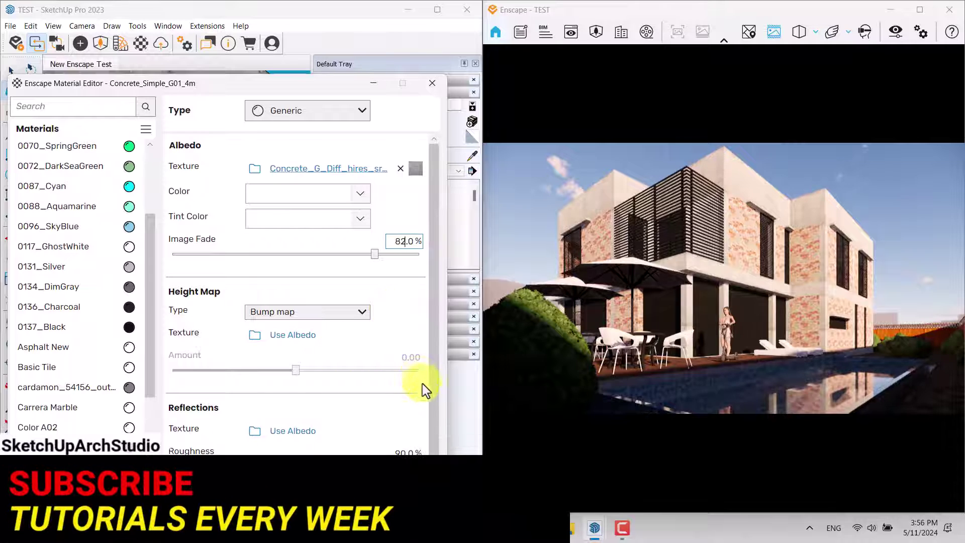
# Step: Lower the concrete material's roughness to 62% and move the editor aside
pyautogui.scroll(-3, 432, 415)
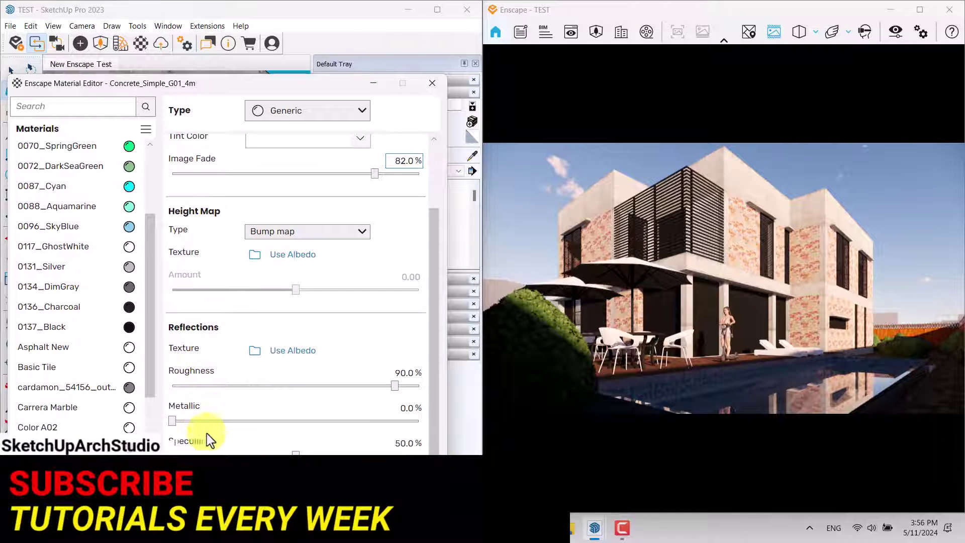
pyautogui.moveTo(395, 390); pyautogui.dragTo(311, 391)
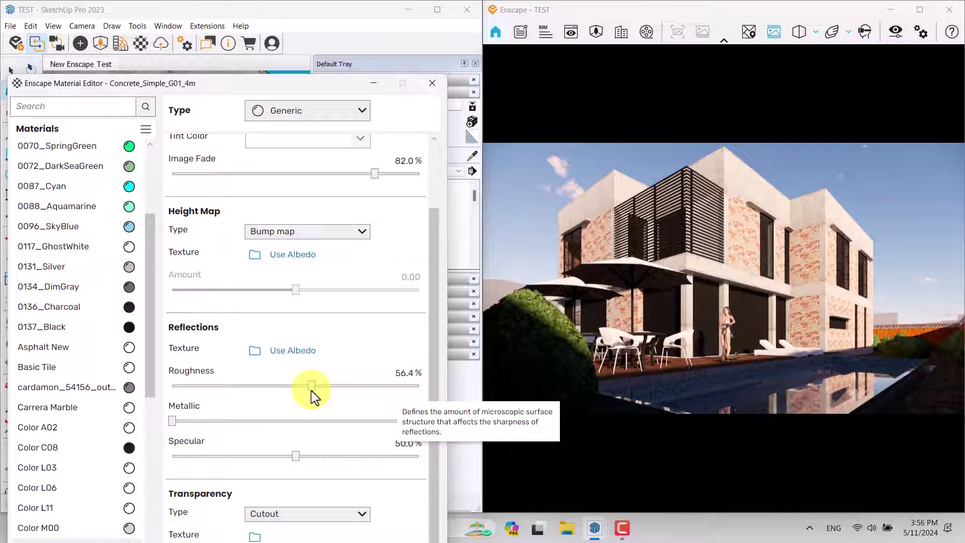
pyautogui.click(399, 373)
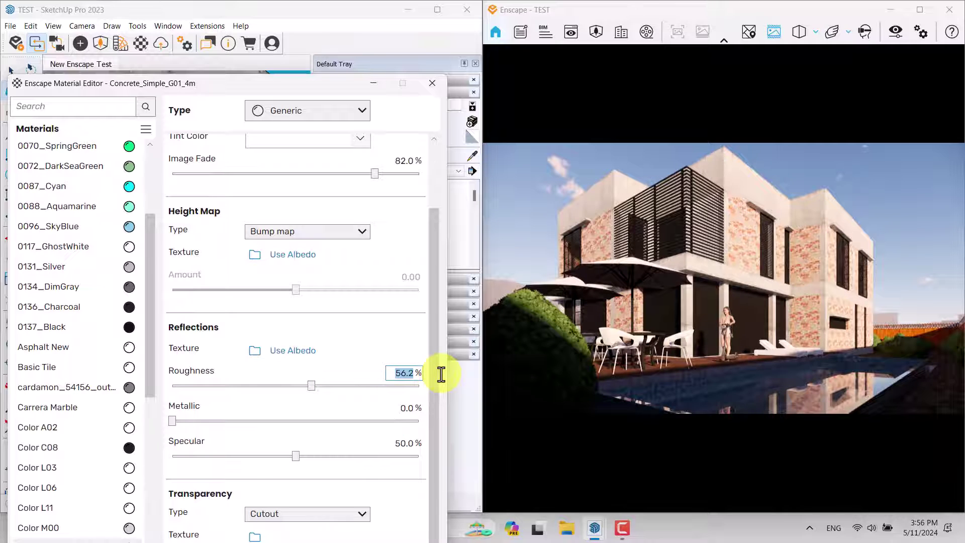
pyautogui.write('62')
pyautogui.press('Return')
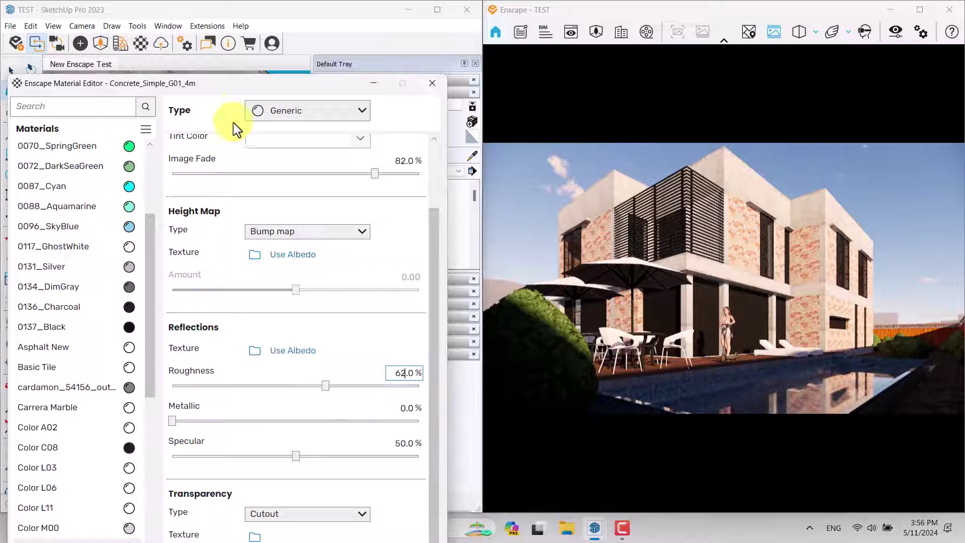
pyautogui.moveTo(246, 93); pyautogui.dragTo(219, 358)
pyautogui.click(472, 155)
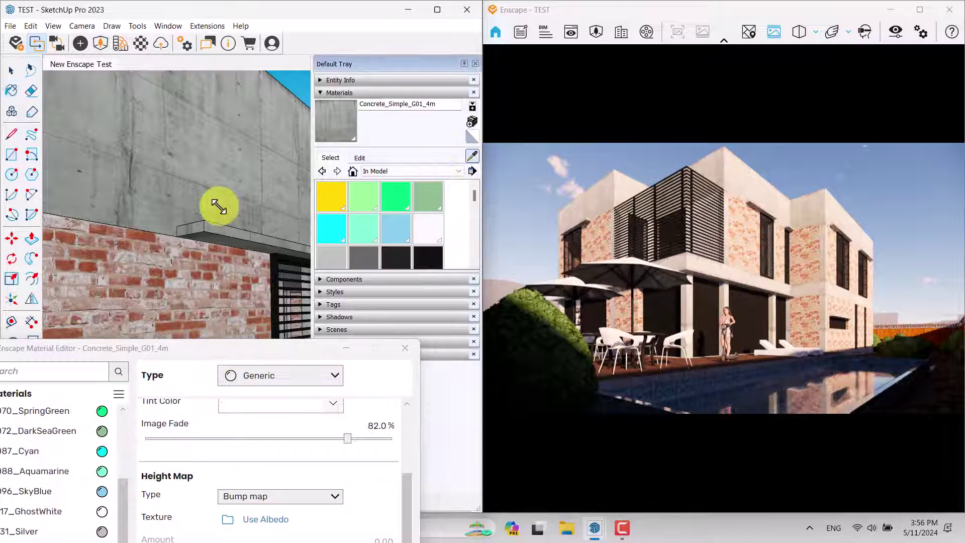
# Step: Sample the TUONG GACH brick wall and replace it with Enscape's Brick 08, Worn, saving its textures
pyautogui.moveTo(221, 207)
pyautogui.mouseDown(button='middle')
pyautogui.moveTo(183, 270)
pyautogui.moveTo(173, 254)
pyautogui.mouseUp(button='middle')
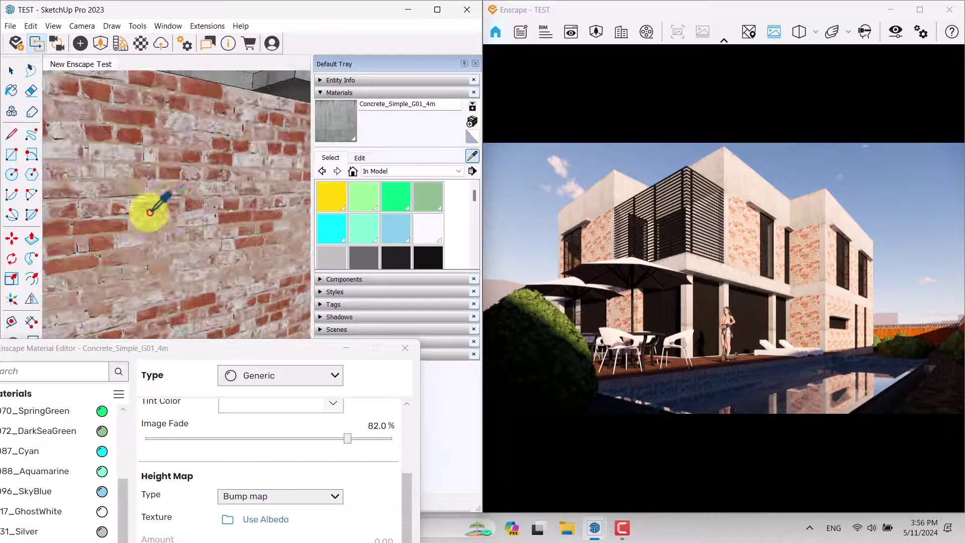
pyautogui.click(172, 233)
pyautogui.moveTo(201, 348); pyautogui.dragTo(235, 37)
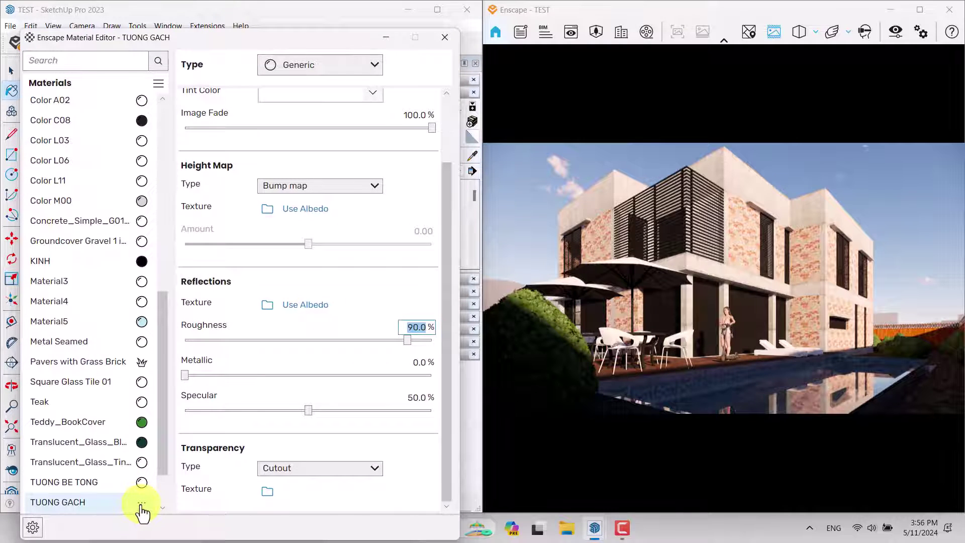
pyautogui.click(142, 503)
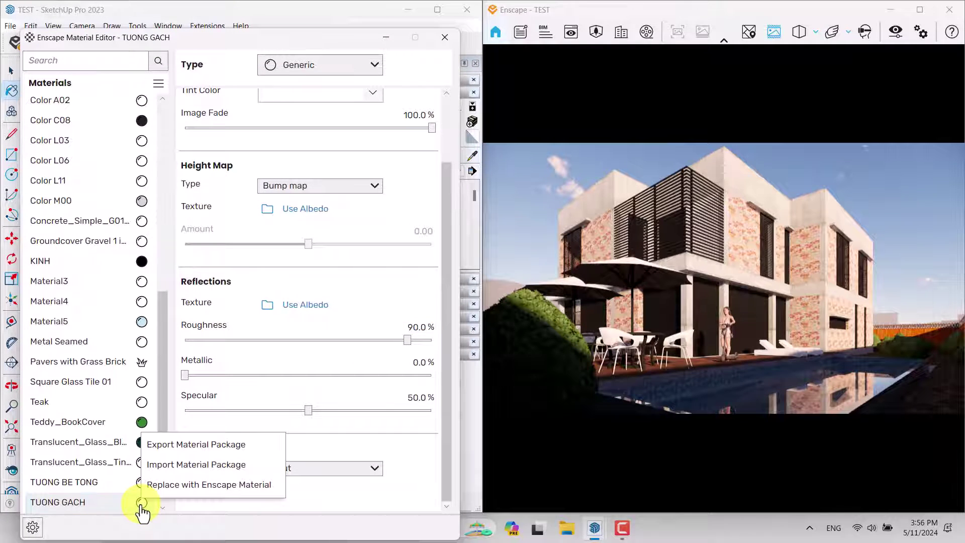
pyautogui.click(170, 487)
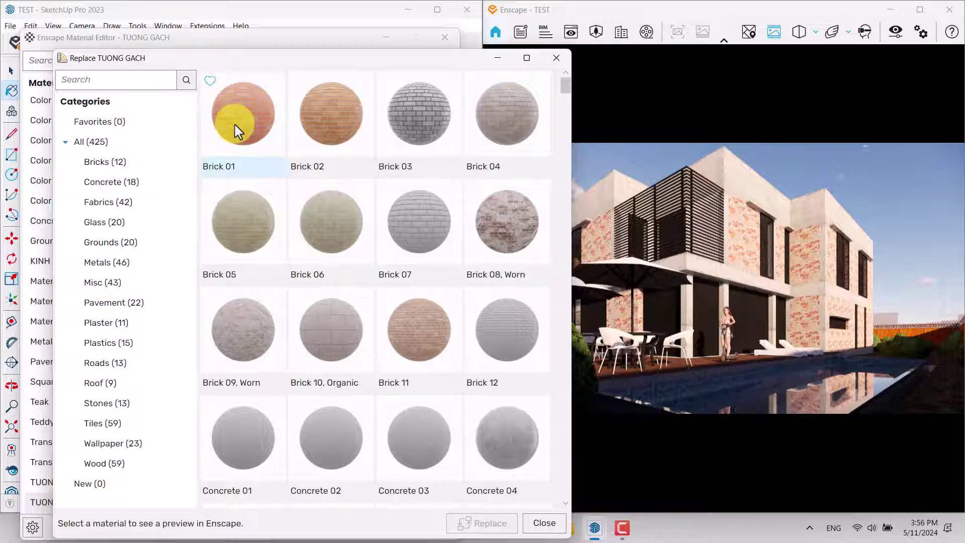
pyautogui.click(523, 237)
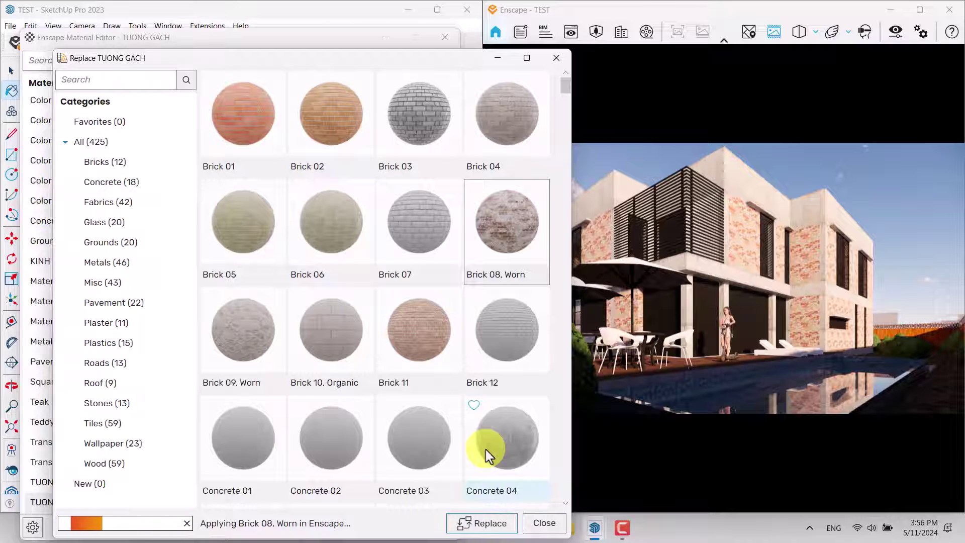
pyautogui.click(465, 524)
pyautogui.click(403, 390)
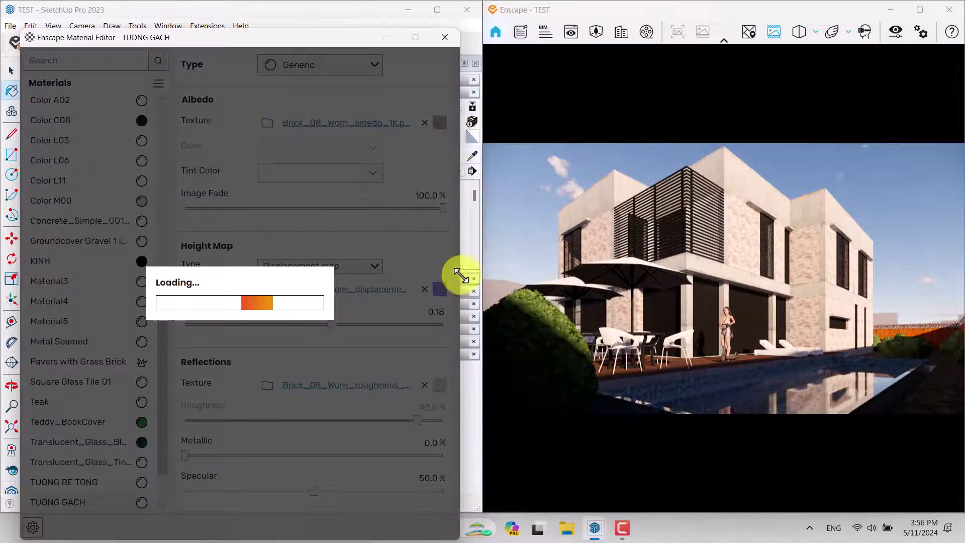
# Step: Turn the render toward the brick wall and raise its displacement amount to 0.78
pyautogui.scroll(5, 743, 324)
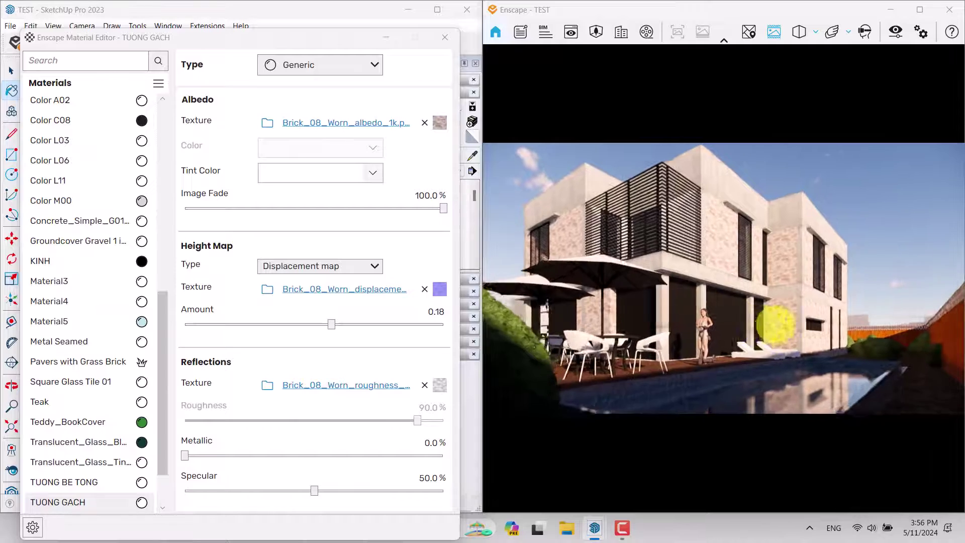
pyautogui.scroll(6, 853, 372)
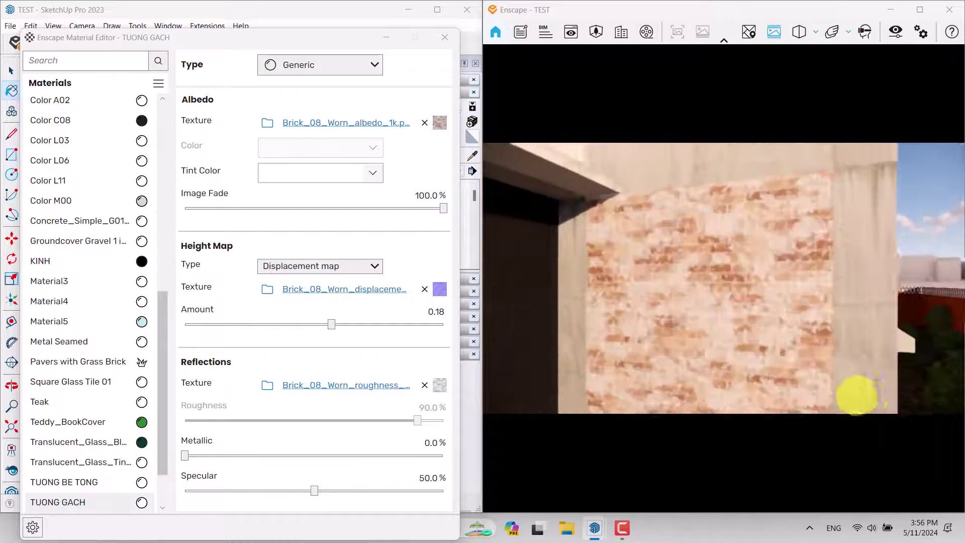
pyautogui.moveTo(711, 434); pyautogui.dragTo(745, 439)
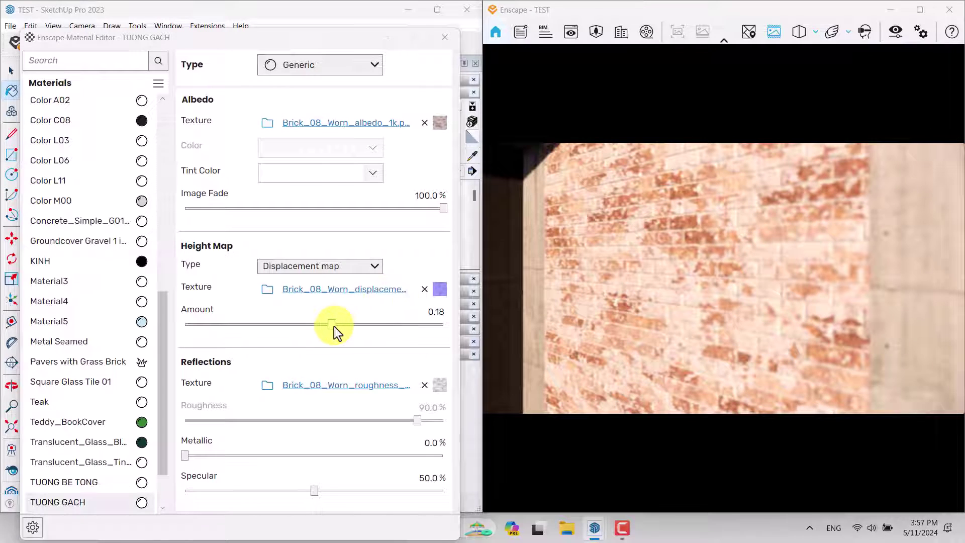
pyautogui.moveTo(332, 324); pyautogui.dragTo(351, 326)
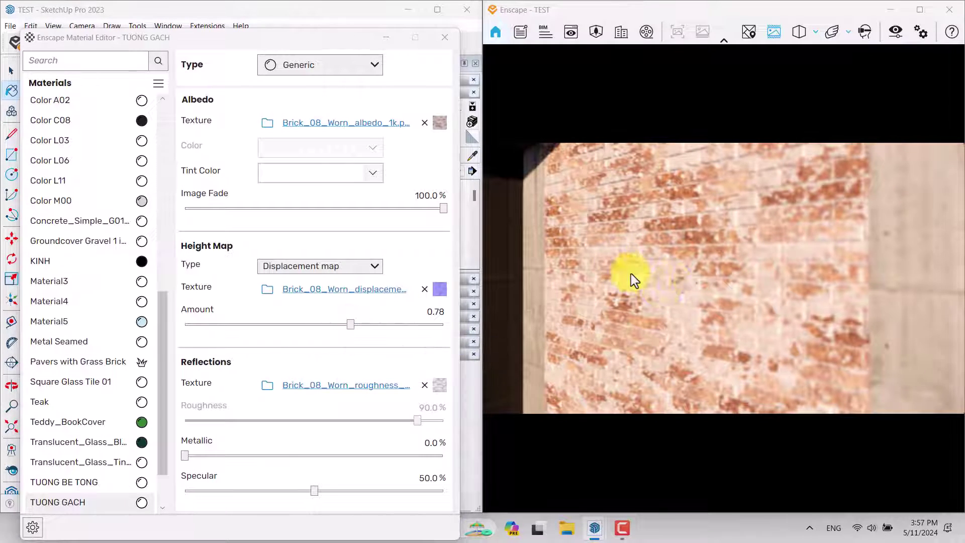
# Step: Set depth of field to 0% in Enscape's visual settings
pyautogui.click(891, 32)
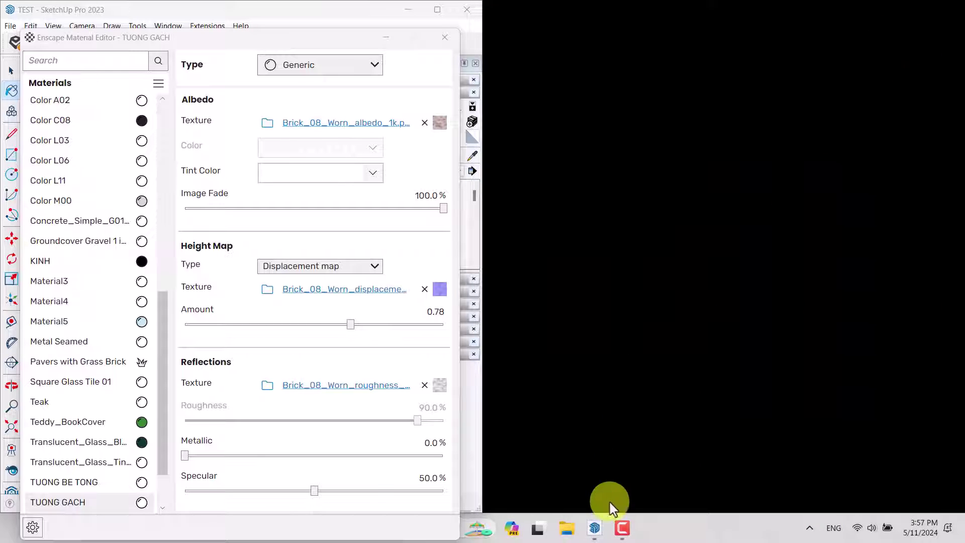
pyautogui.moveTo(594, 527)
pyautogui.click(657, 470)
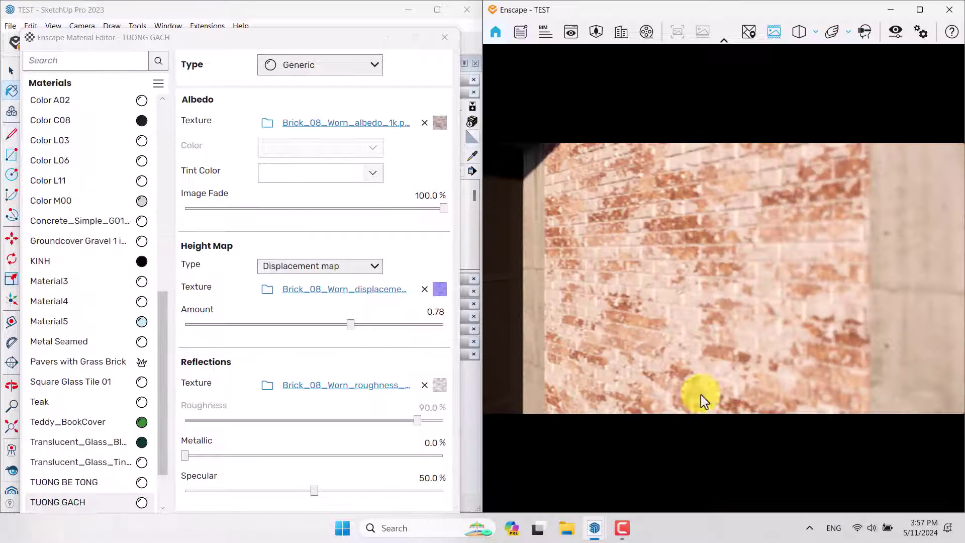
pyautogui.click(895, 35)
pyautogui.moveTo(616, 336); pyautogui.dragTo(569, 334)
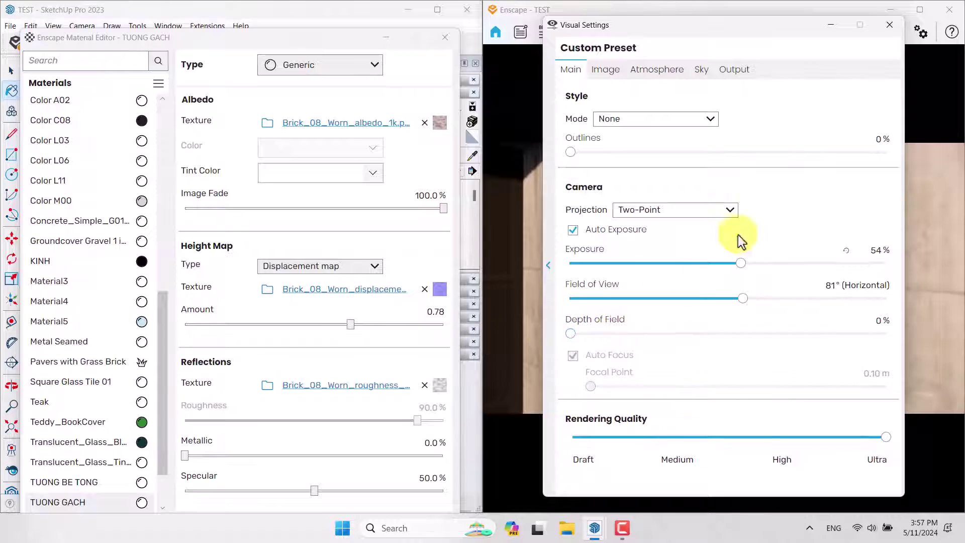
pyautogui.click(893, 33)
# Step: Lower the TUONG GACH brick displacement amount to 0.16
pyautogui.moveTo(791, 276); pyautogui.dragTo(743, 276)
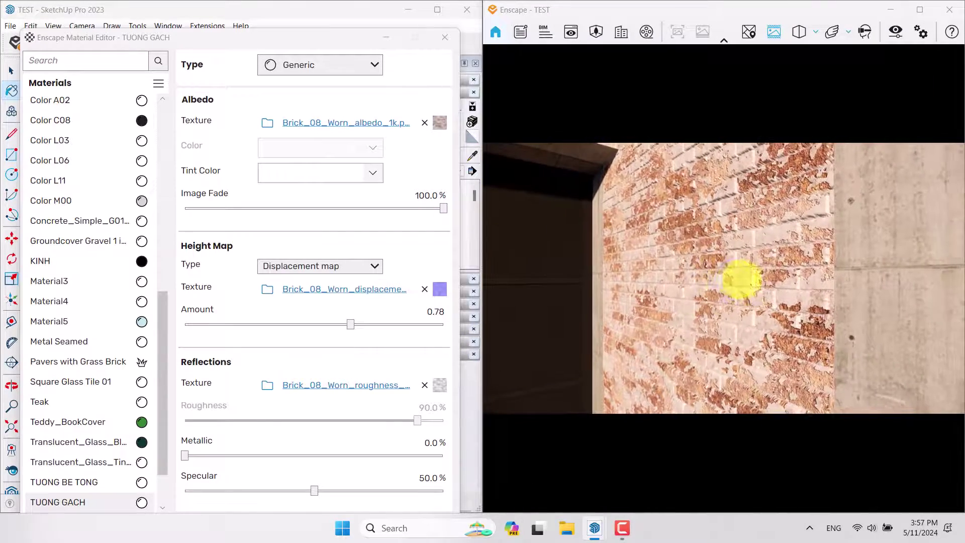
pyautogui.scroll(-3, 757, 284)
pyautogui.scroll(3, 757, 284)
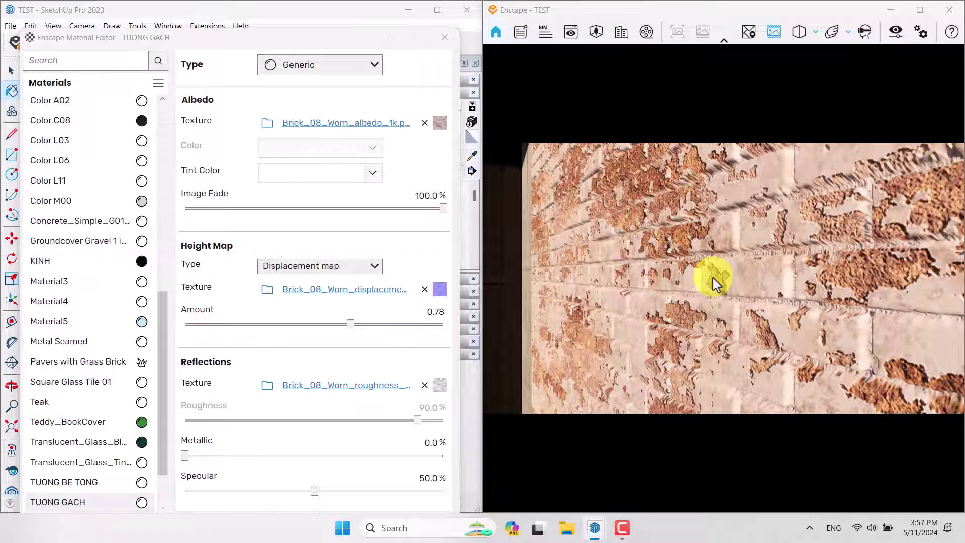
pyautogui.doubleClick(431, 311)
pyautogui.write('0.16')
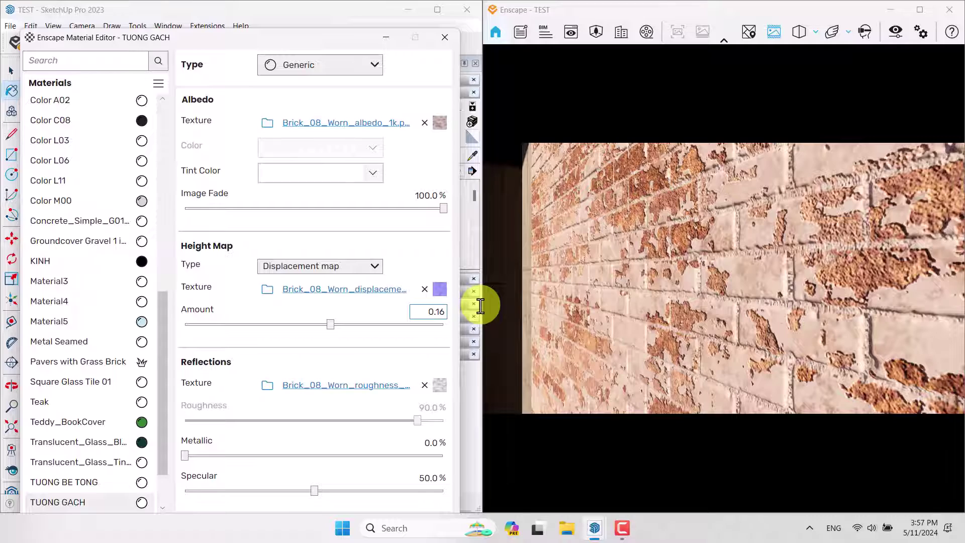
pyautogui.click(792, 312)
pyautogui.scroll(-5, 754, 269)
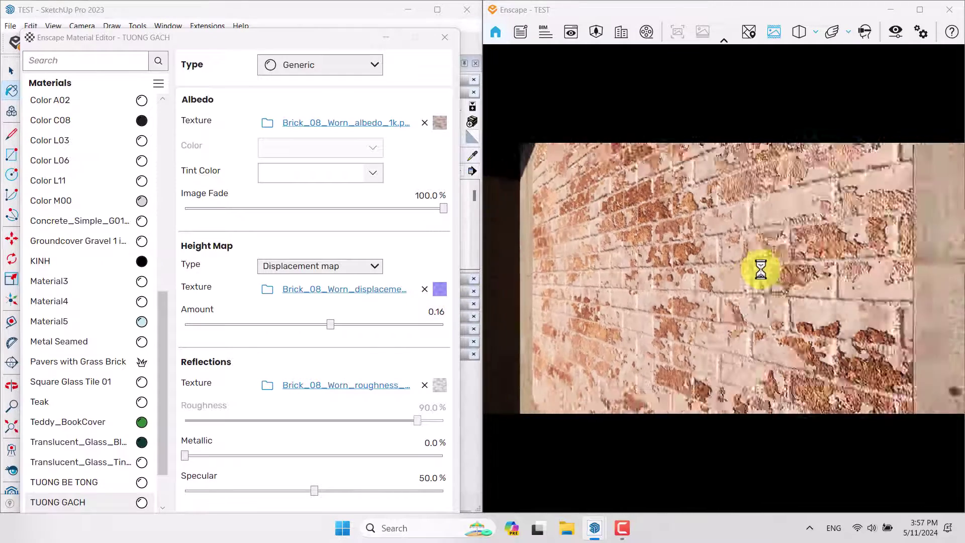
# Step: Scale the brick albedo texture to 1.600 m width and 1.600 m height
pyautogui.click(441, 124)
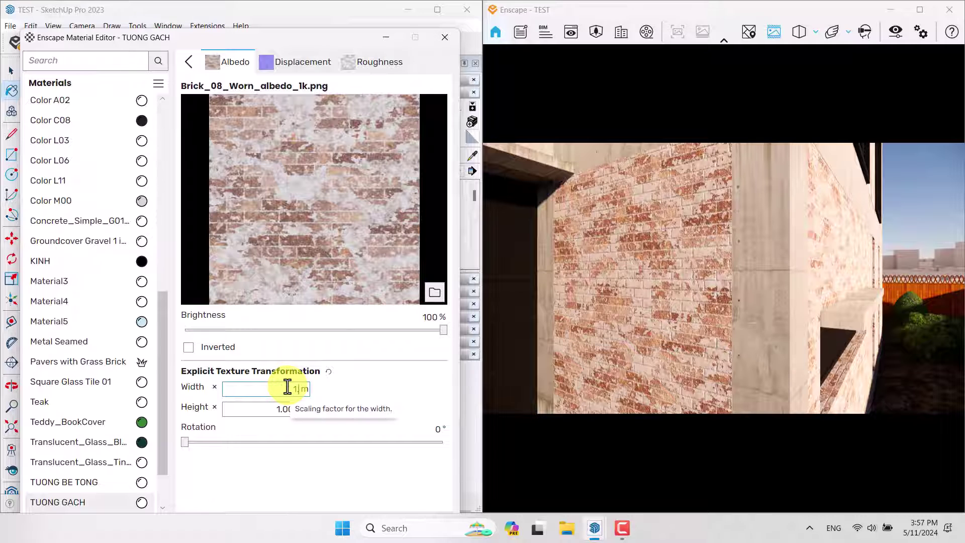
pyautogui.write('.0')
pyautogui.click(280, 411)
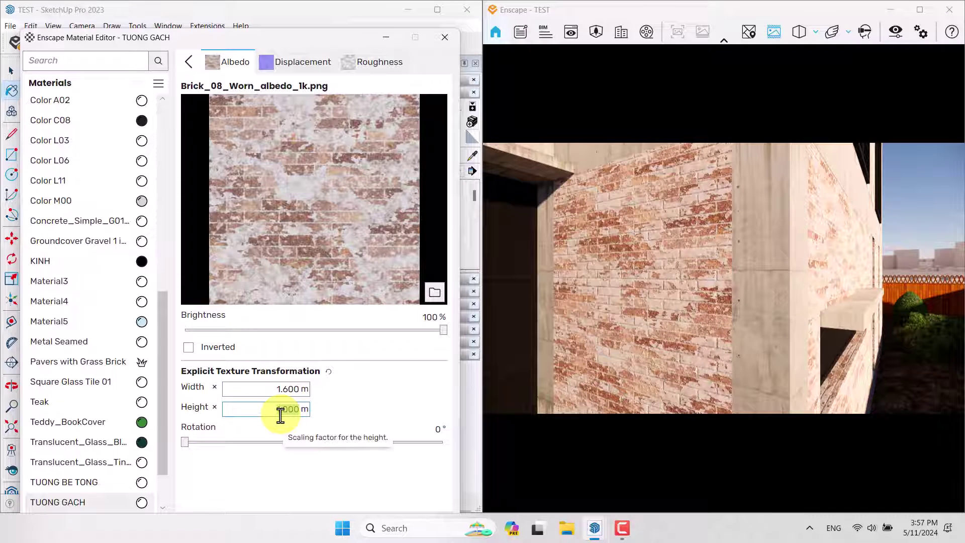
pyautogui.write('1.6')
pyautogui.press('Return')
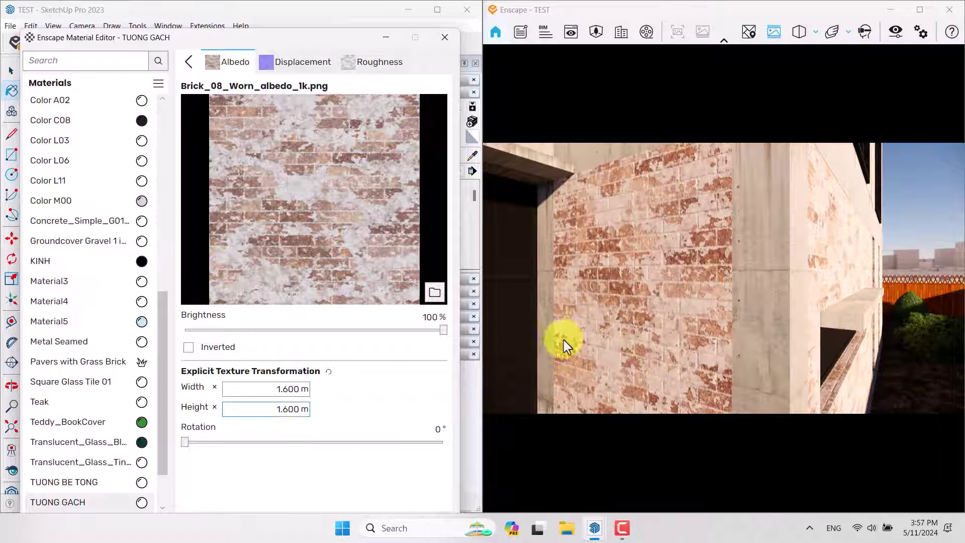
pyautogui.moveTo(565, 340); pyautogui.dragTo(747, 319)
# Step: Load the saved view New Enscape Test and move the sun to 10:00 morning light
pyautogui.press('v')
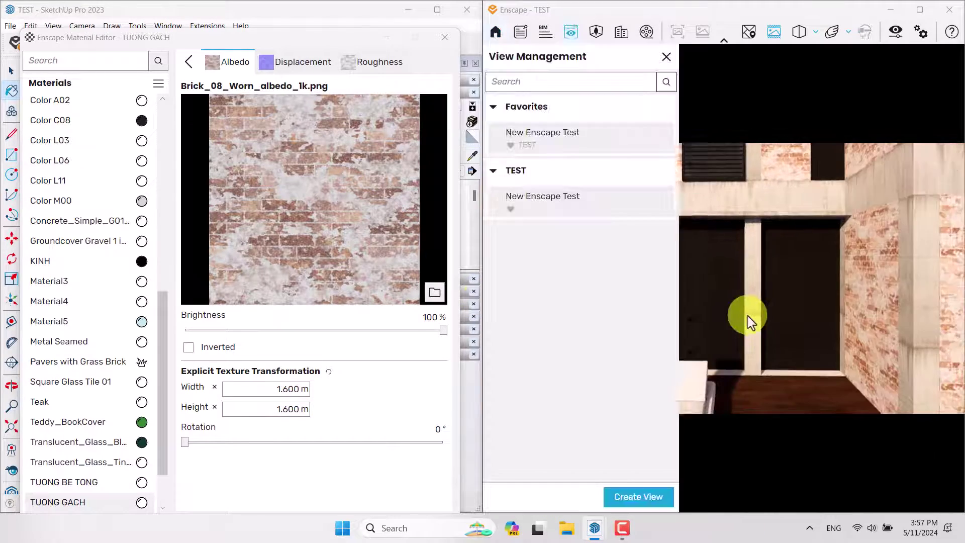
pyautogui.click(567, 196)
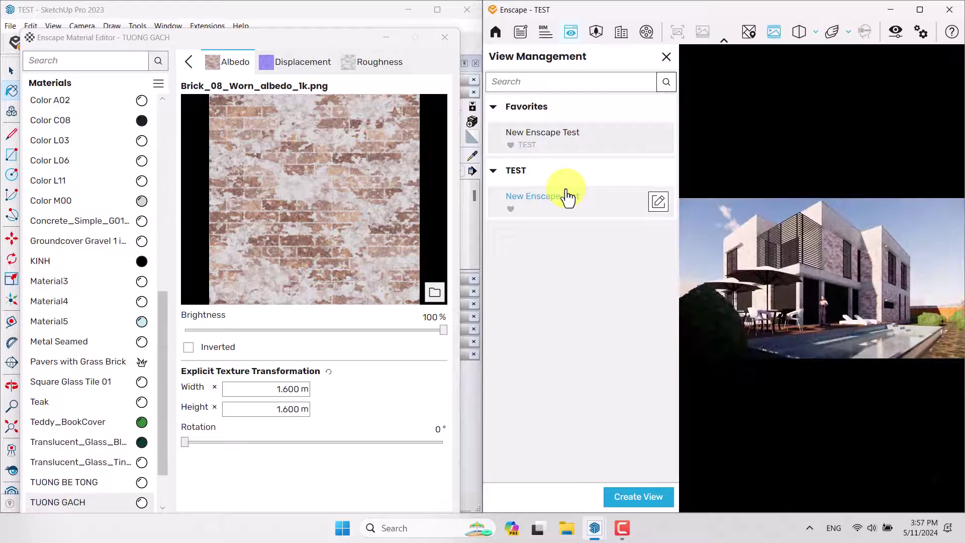
pyautogui.click(667, 58)
pyautogui.click(189, 62)
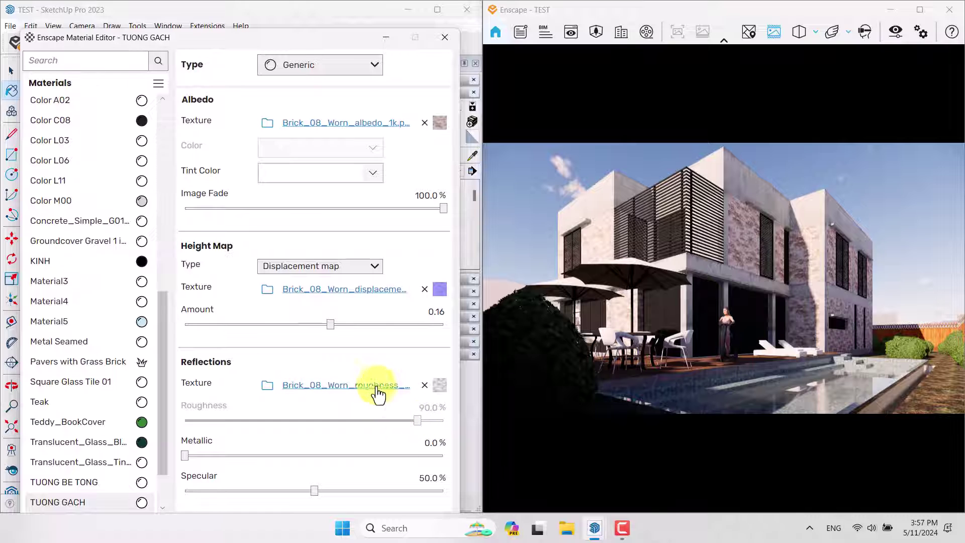
pyautogui.click(649, 297)
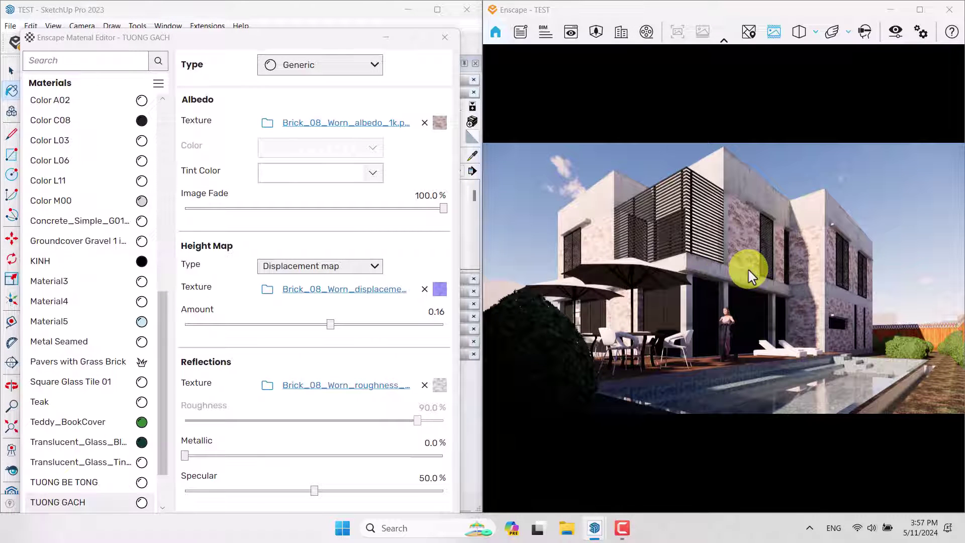
pyautogui.keyDown('shift'); pyautogui.moveTo(751, 275); pyautogui.dragTo(767, 466, button='right'); pyautogui.keyUp('shift')
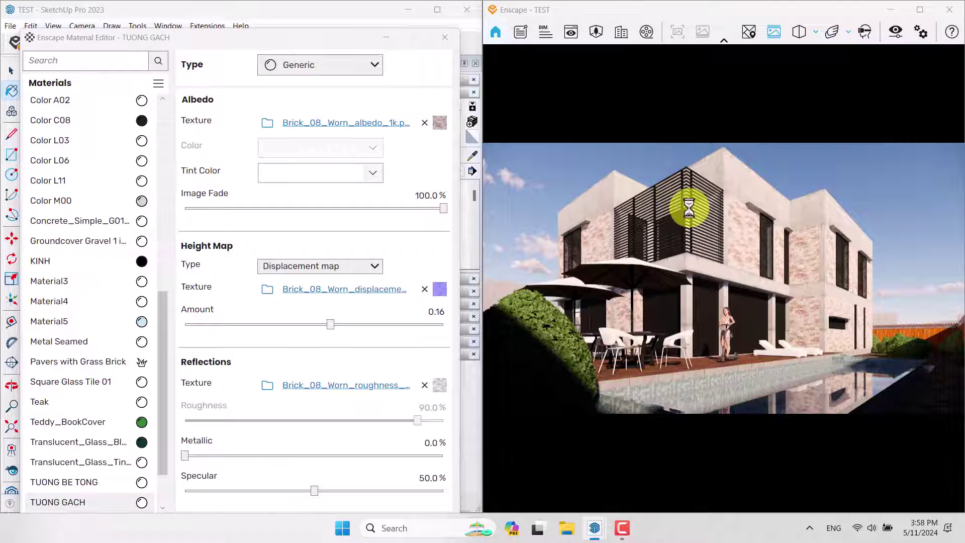
pyautogui.moveTo(254, 38)
pyautogui.mouseDown()
pyautogui.moveTo(246, 370)
pyautogui.moveTo(263, 455)
pyautogui.mouseUp()
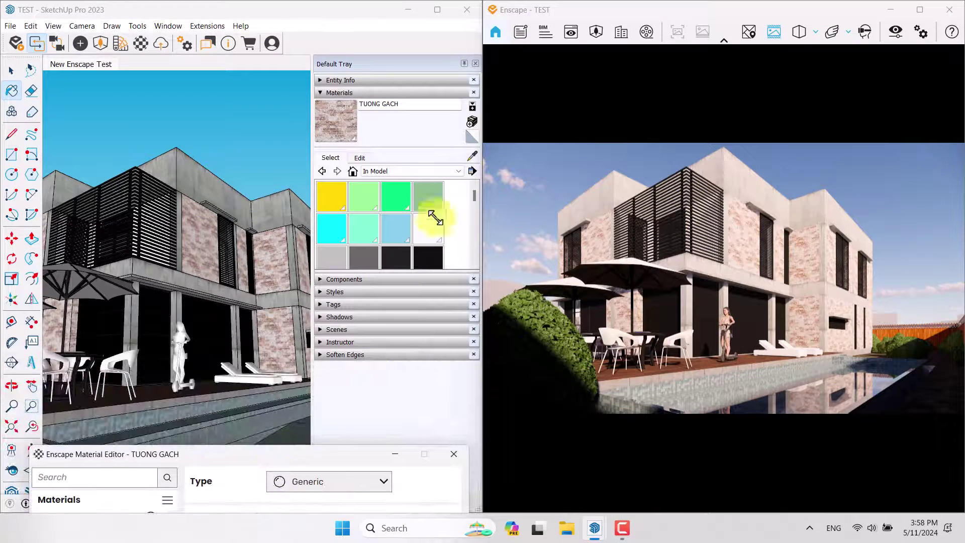
# Step: Sample the black louvres to load the 0137_Black material into the editor
pyautogui.click(471, 156)
pyautogui.scroll(8, 130, 190)
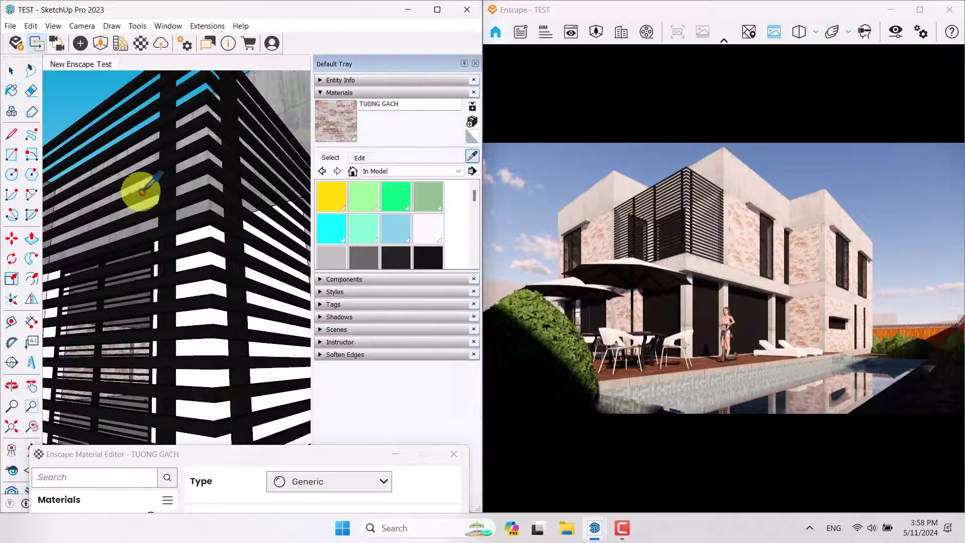
pyautogui.click(145, 192)
pyautogui.moveTo(216, 453); pyautogui.dragTo(224, 30)
# Step: Pick a dark grey albedo colour for the 0137_Black louvre material
pyautogui.click(366, 143)
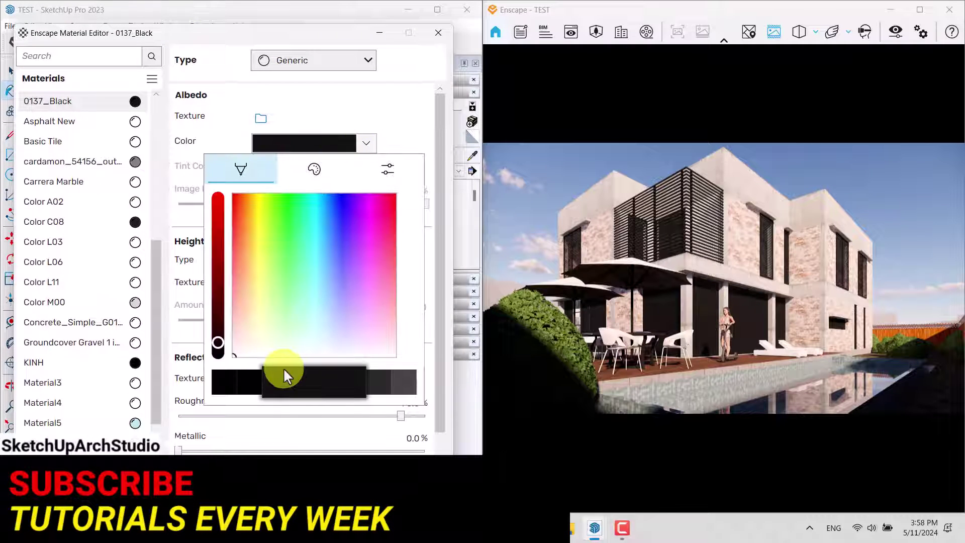
pyautogui.click(406, 385)
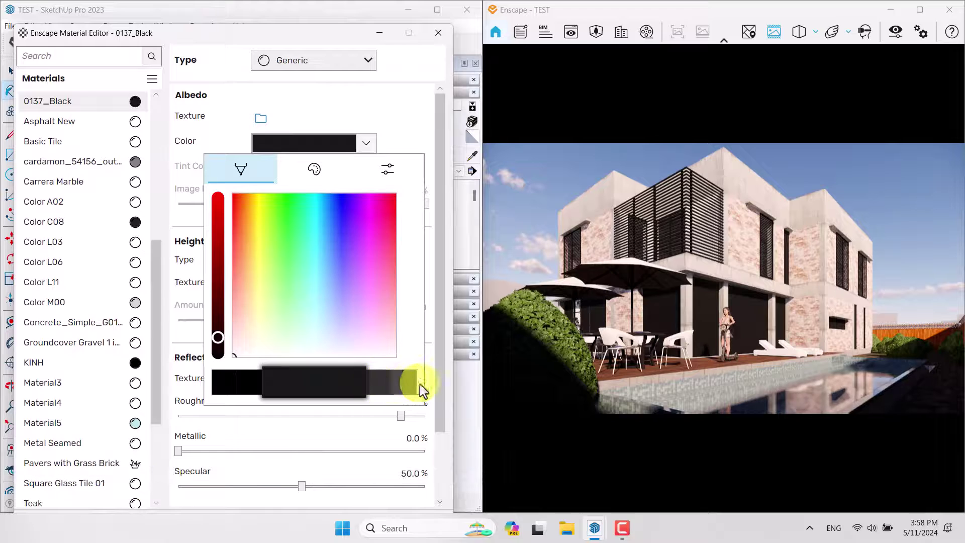
pyautogui.click(407, 386)
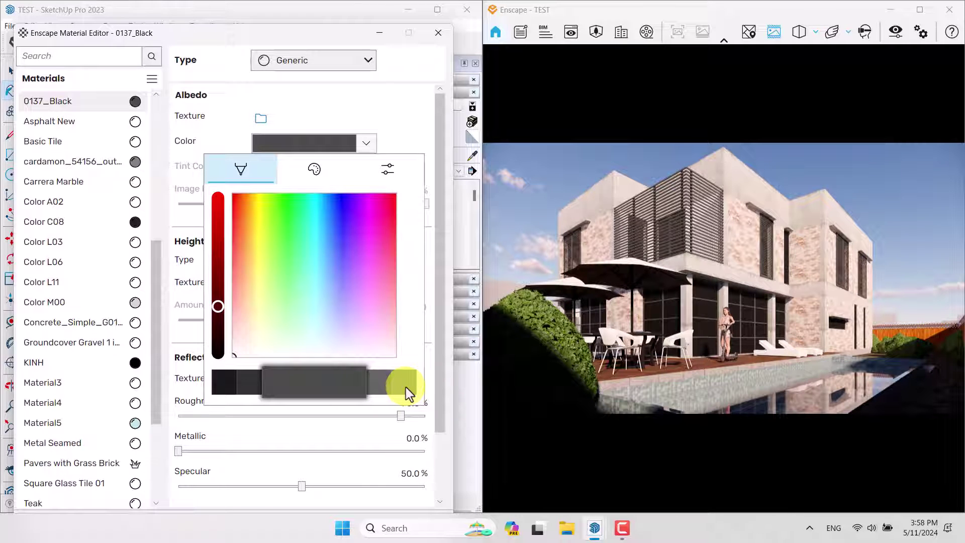
pyautogui.click(406, 387)
pyautogui.click(377, 390)
pyautogui.click(249, 388)
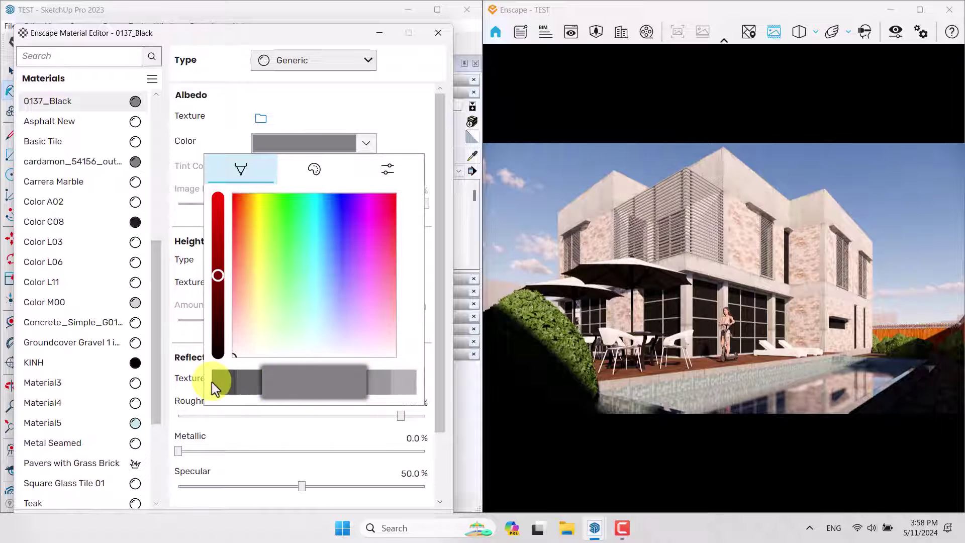
pyautogui.click(217, 384)
pyautogui.click(382, 386)
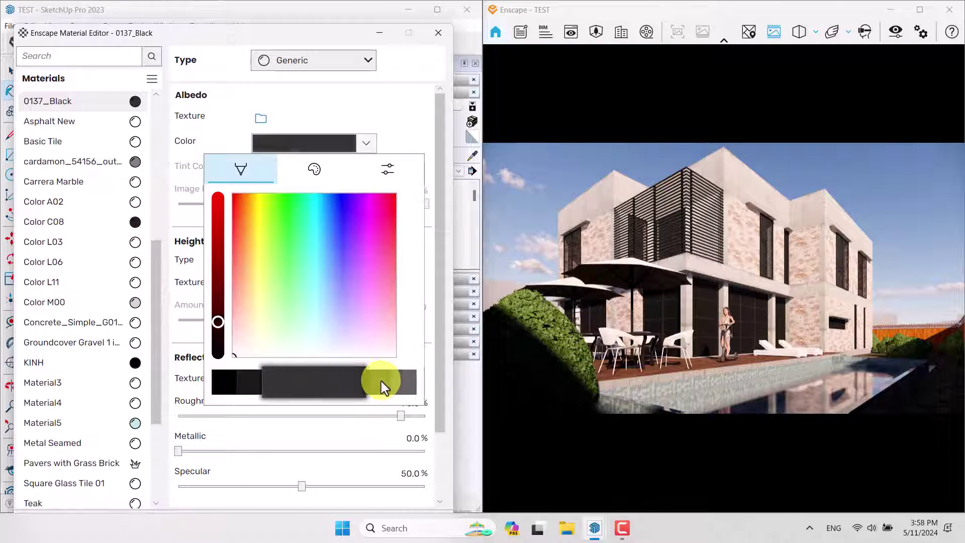
pyautogui.click(382, 387)
pyautogui.click(388, 385)
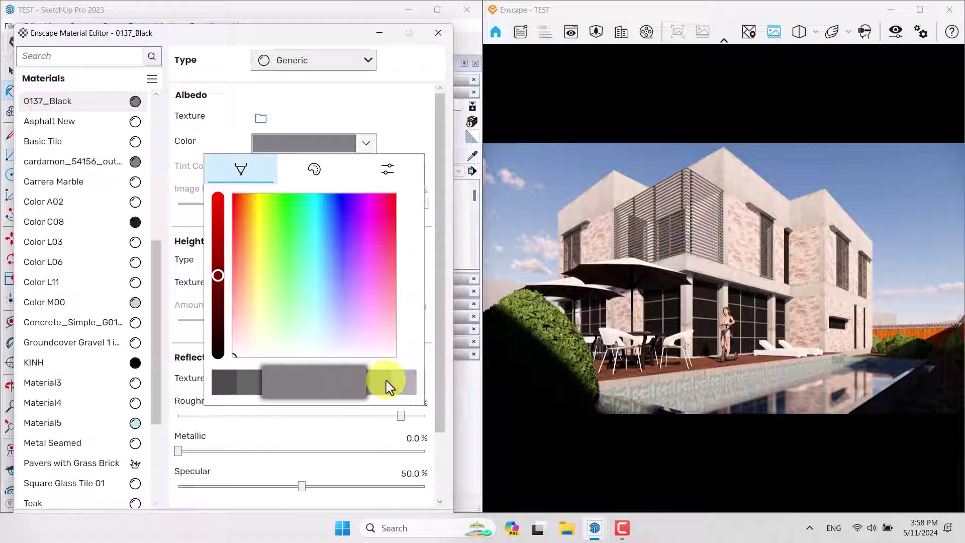
pyautogui.click(253, 388)
pyautogui.click(252, 388)
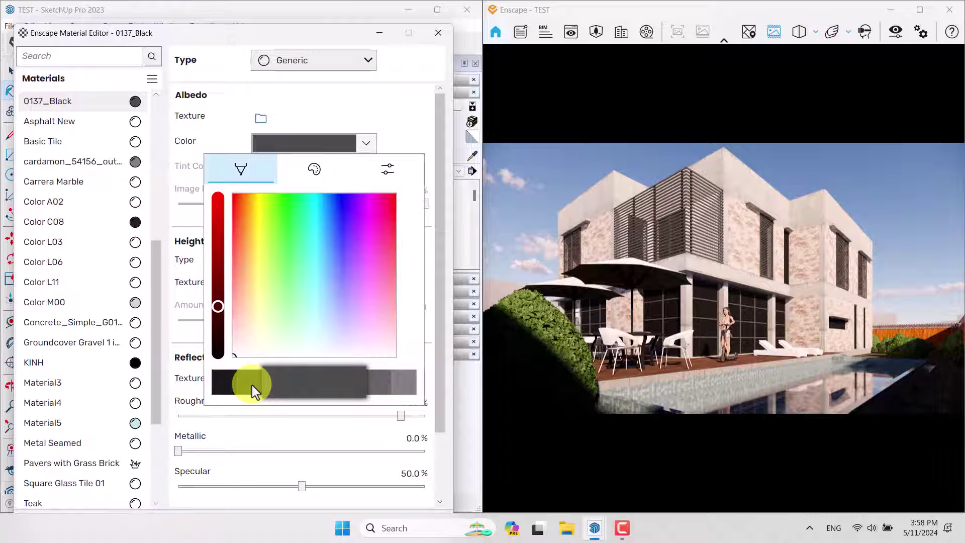
pyautogui.click(407, 131)
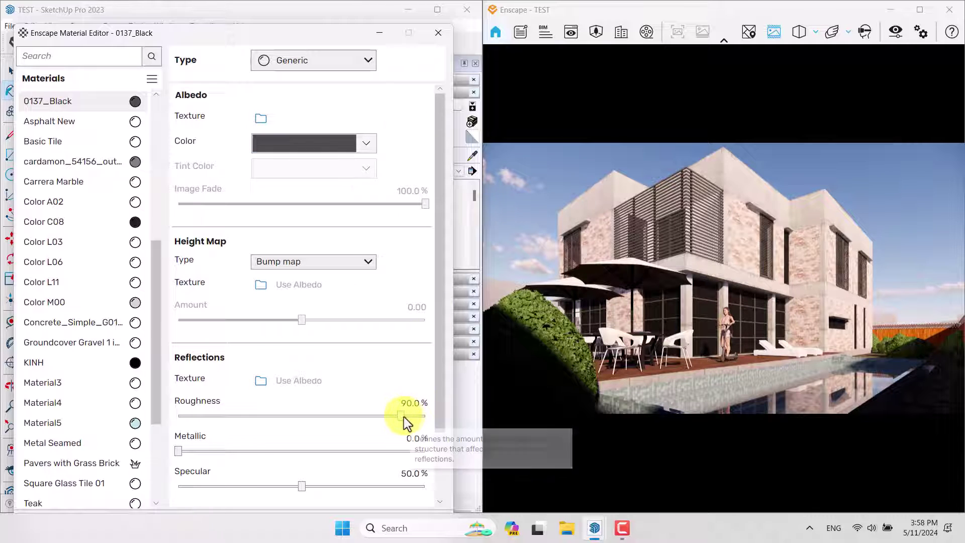
# Step: Lower the louvre material's roughness to 6.0% and start editing its metallic value
pyautogui.moveTo(402, 420); pyautogui.dragTo(269, 433)
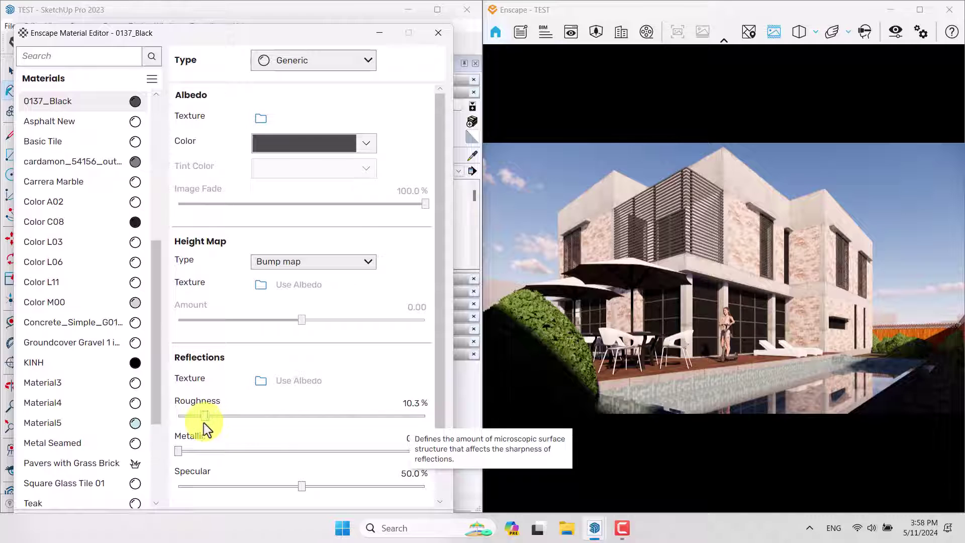
pyautogui.click(408, 402)
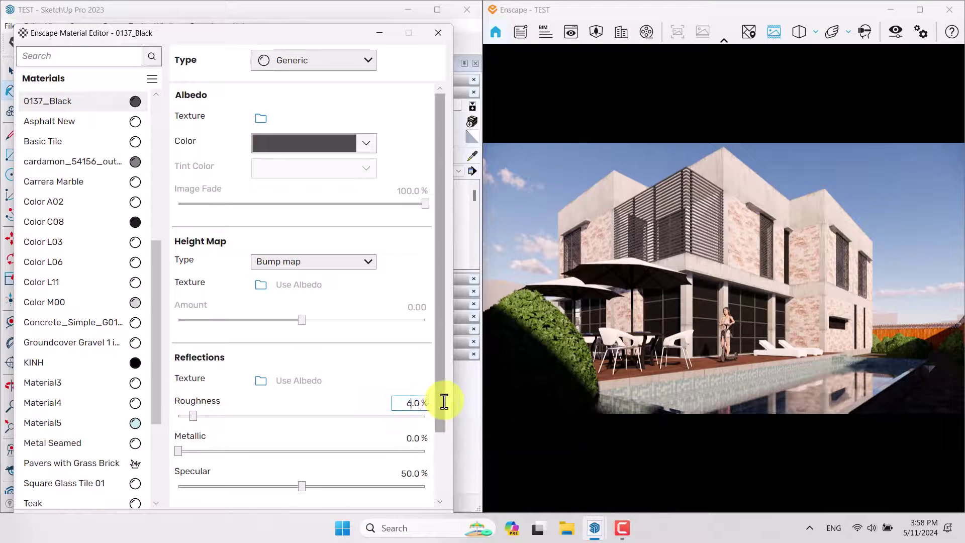
pyautogui.press('Return')
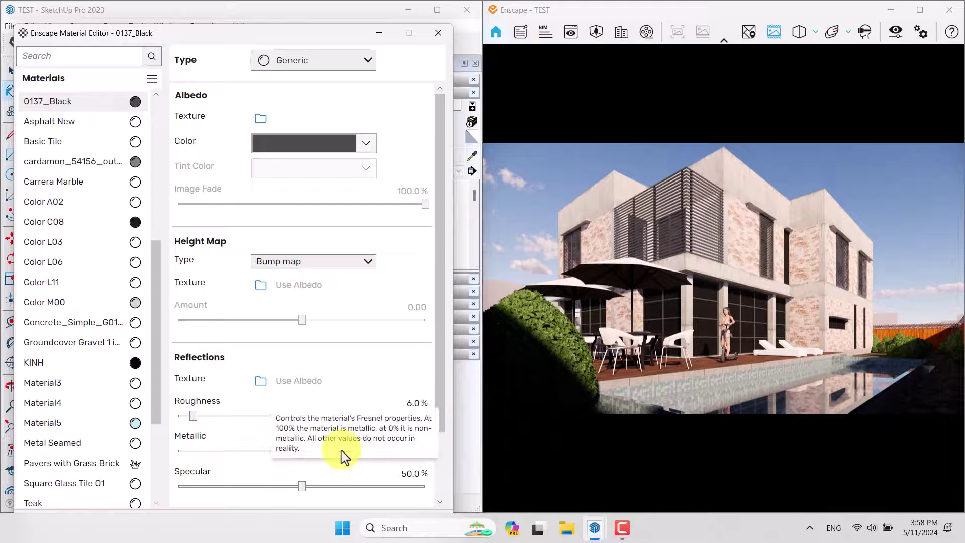
pyautogui.click(409, 438)
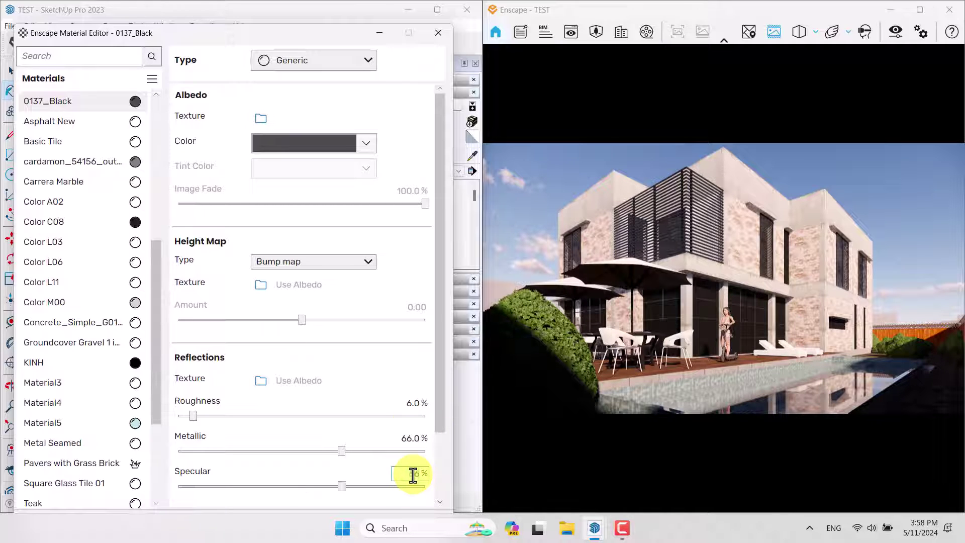
pyautogui.scroll(-2, 441, 448)
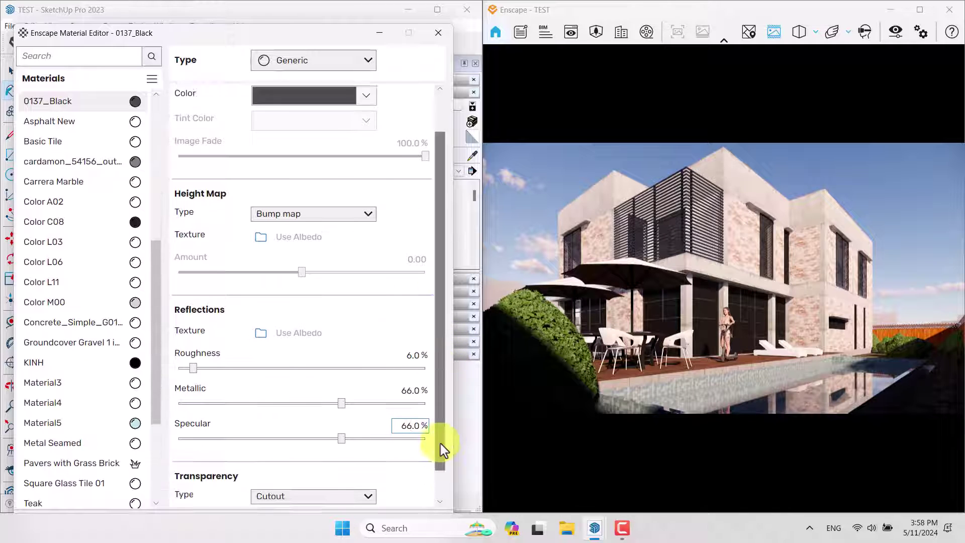
# Step: Sample the wooden deck's Color L03 material with the eyedropper
pyautogui.moveTo(238, 40); pyautogui.dragTo(231, 485)
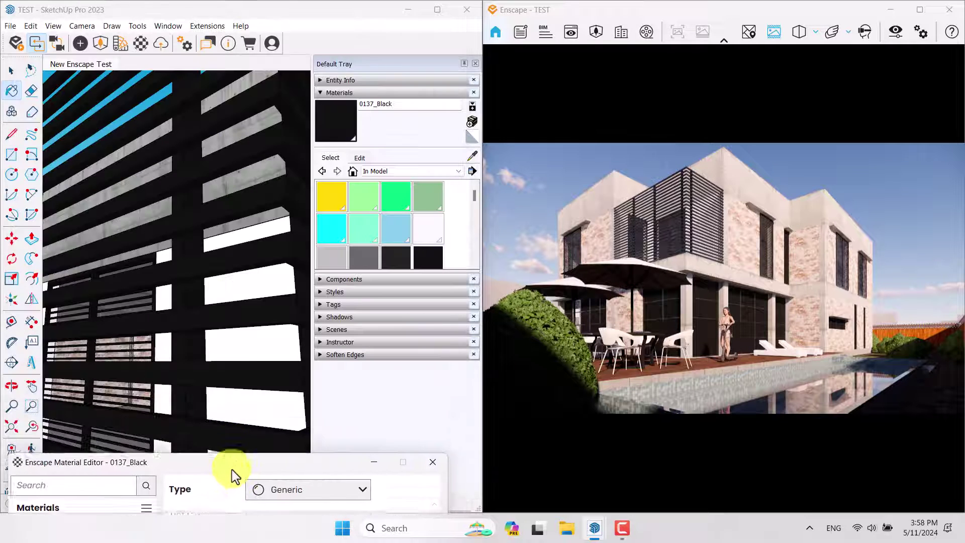
pyautogui.click(472, 156)
pyautogui.scroll(-10, 216, 231)
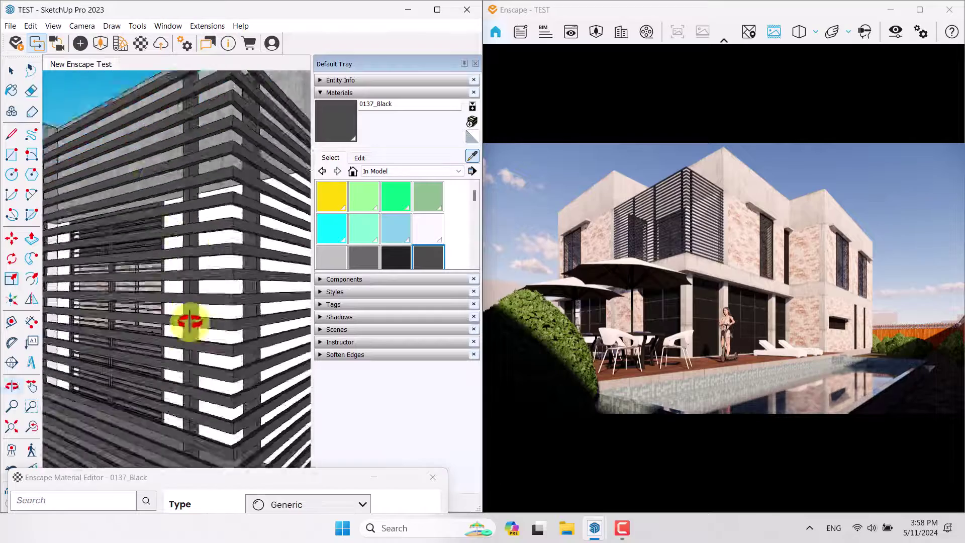
pyautogui.scroll(8, 261, 394)
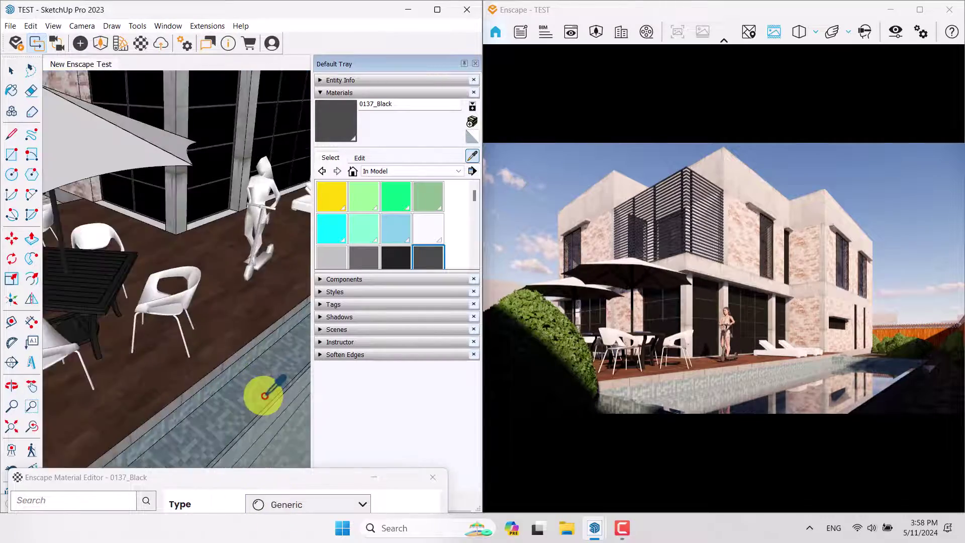
pyautogui.scroll(2, 239, 256)
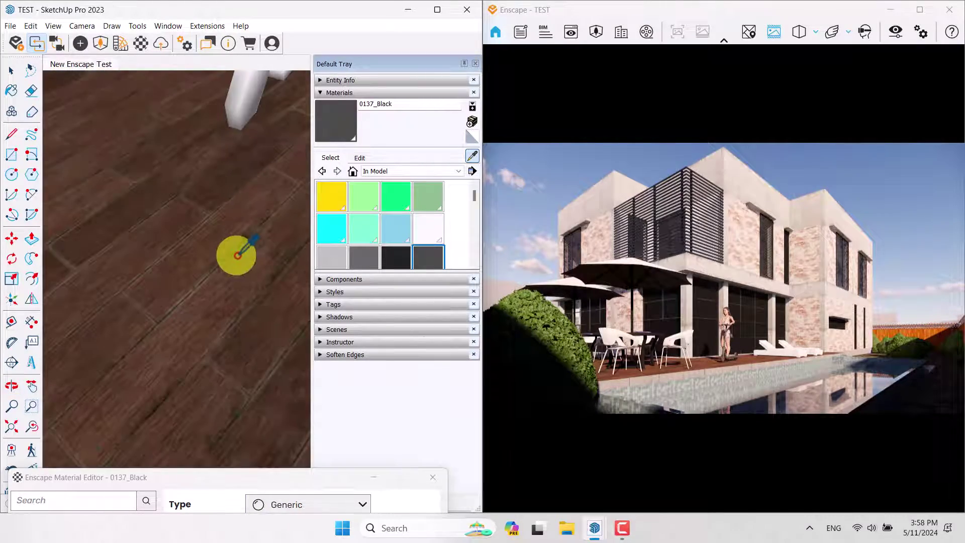
pyautogui.click(233, 254)
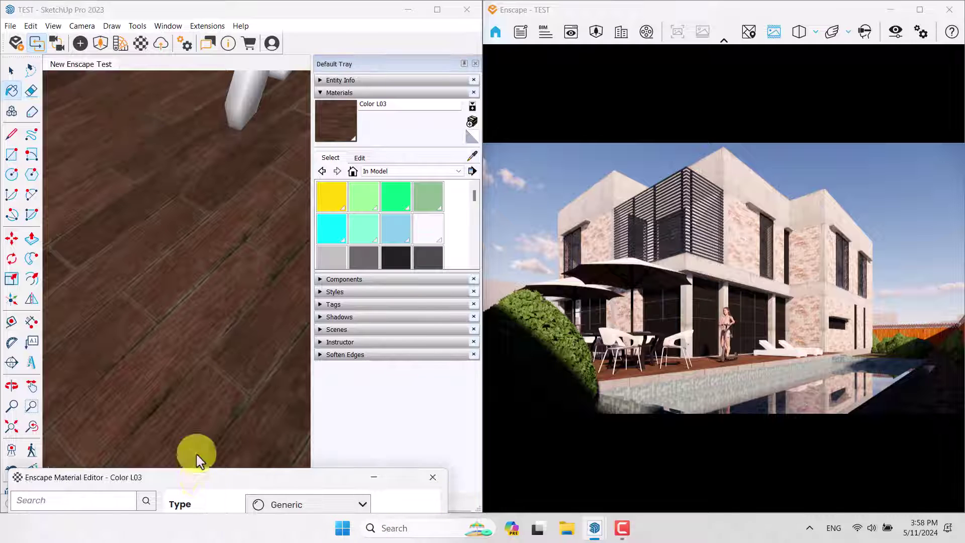
# Step: Set the deck's roughness to 22.4%, metallic to 3% and image fade to 86%
pyautogui.moveTo(191, 477); pyautogui.dragTo(197, 57)
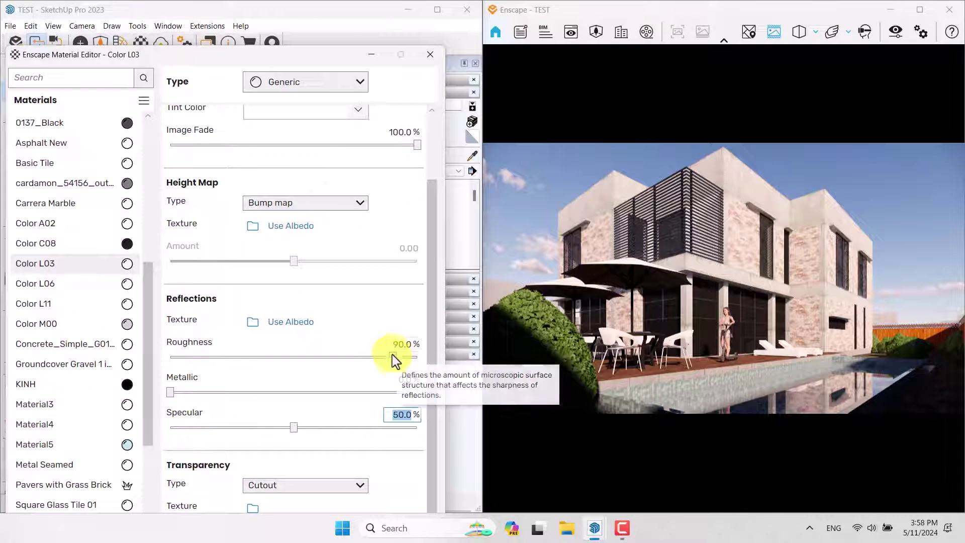
pyautogui.moveTo(394, 356); pyautogui.dragTo(201, 369)
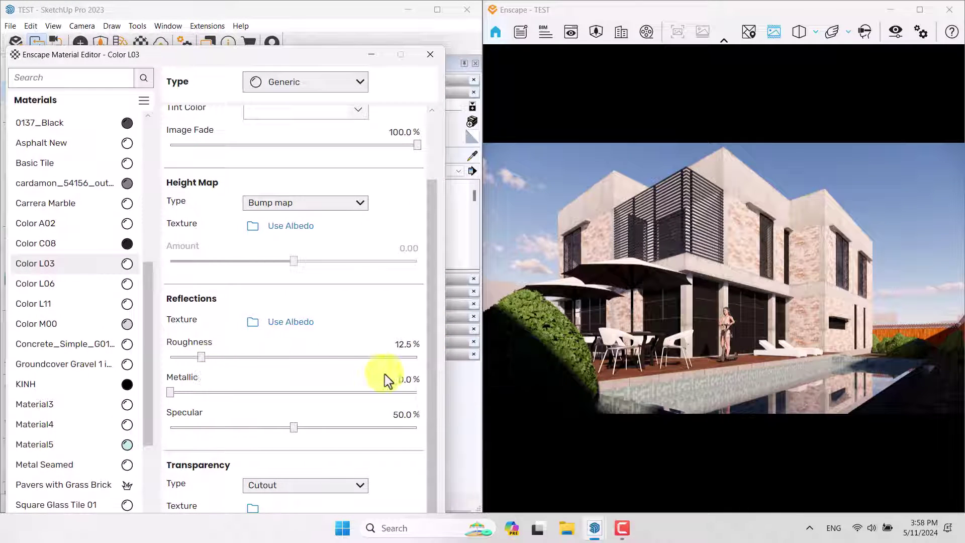
pyautogui.click(789, 363)
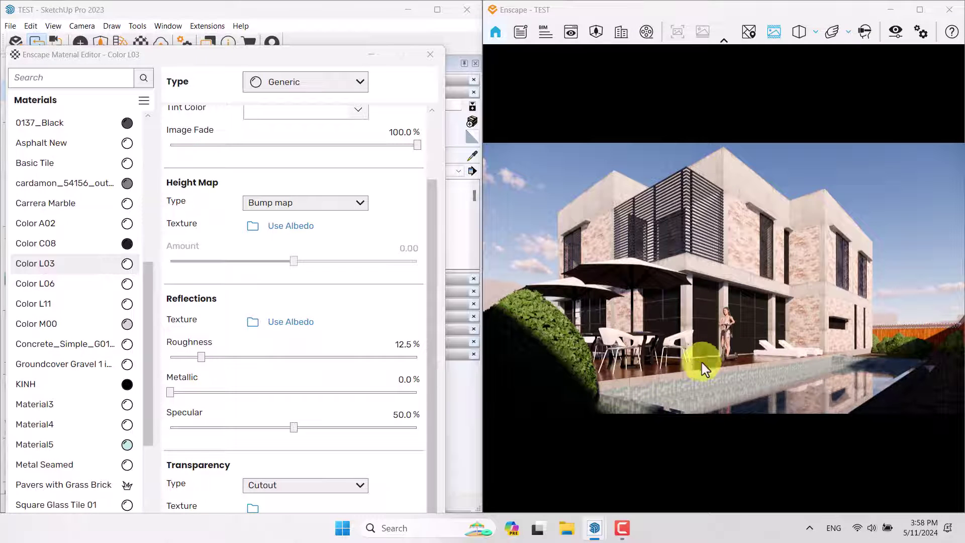
pyautogui.moveTo(392, 347); pyautogui.dragTo(447, 343)
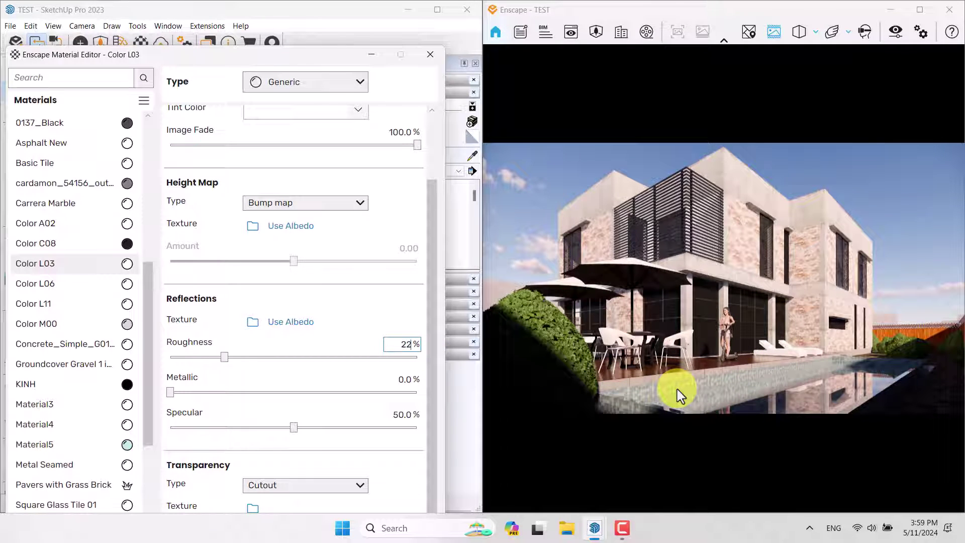
pyautogui.write('22.4')
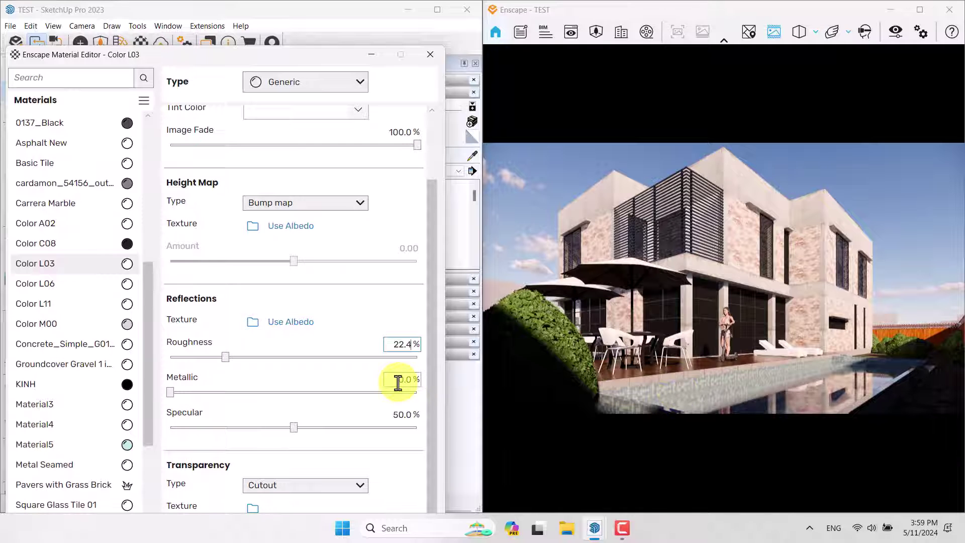
pyautogui.moveTo(398, 383); pyautogui.dragTo(442, 382)
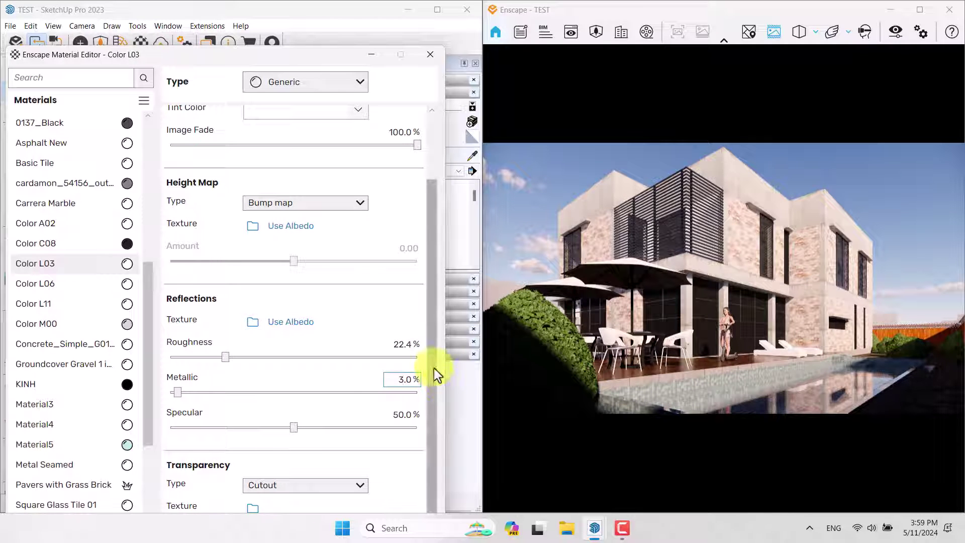
pyautogui.scroll(2, 432, 313)
pyautogui.moveTo(416, 225); pyautogui.dragTo(382, 225)
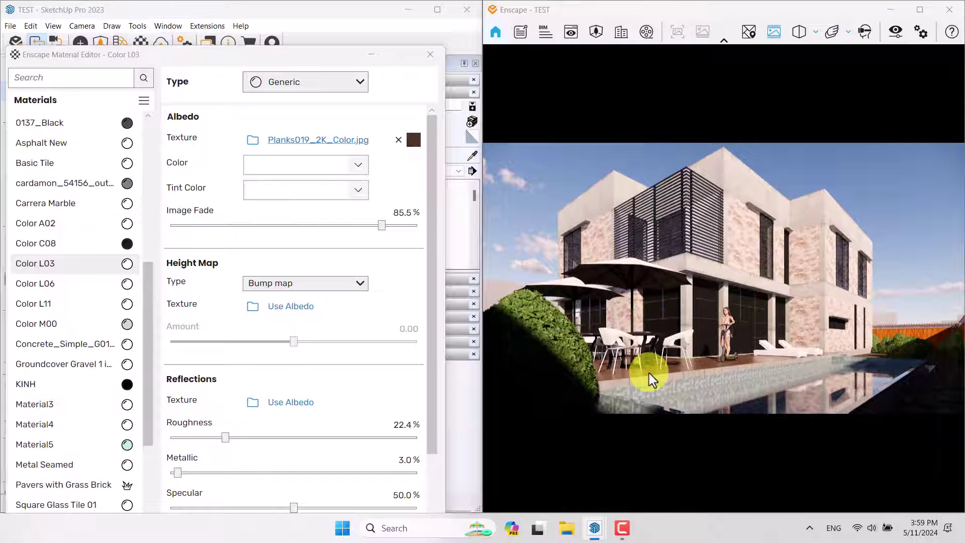
pyautogui.click(395, 212)
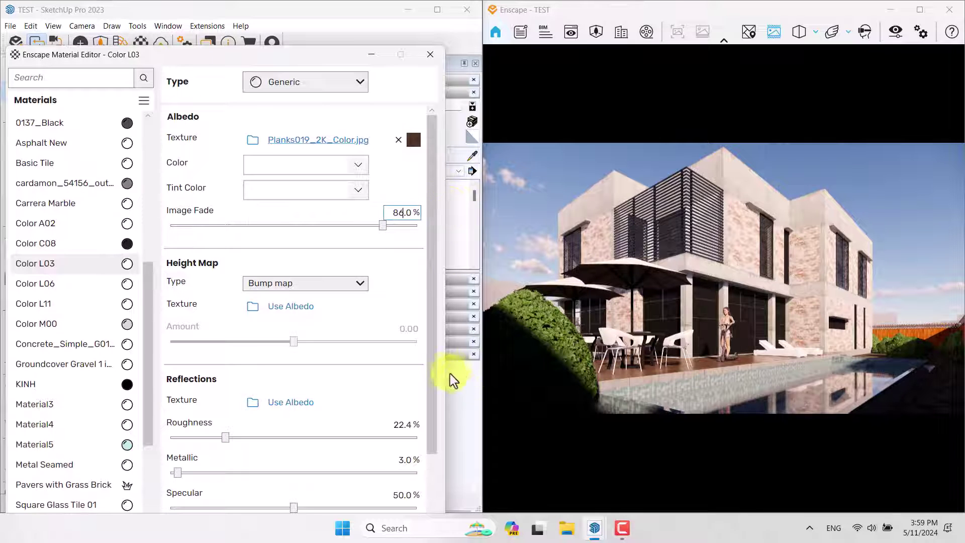
# Step: Set the deck texture's height to 3 m
pyautogui.click(414, 144)
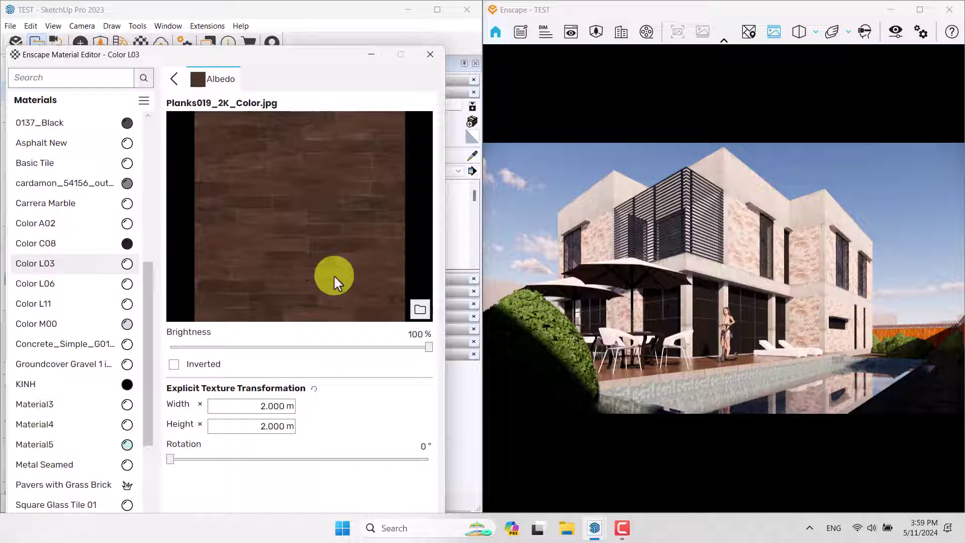
pyautogui.click(263, 402)
pyautogui.moveTo(253, 431); pyautogui.dragTo(288, 427)
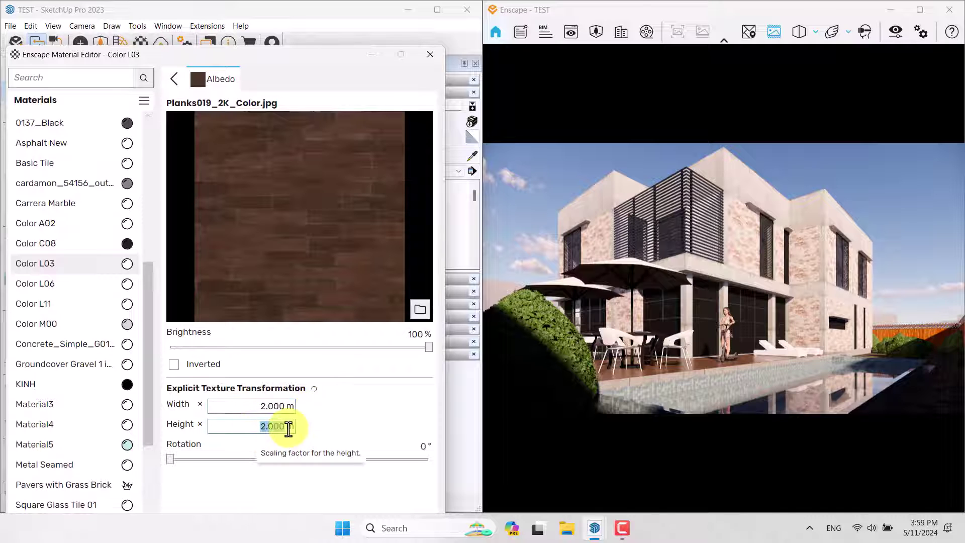
pyautogui.write('3')
pyautogui.press('Return')
# Step: Raise the deck material's specular to 56%
pyautogui.click(624, 408)
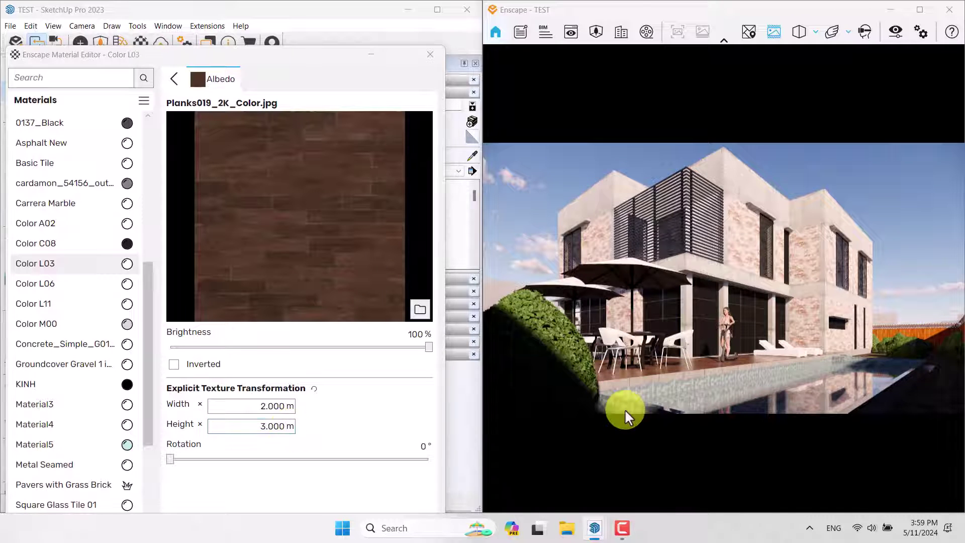
pyautogui.click(172, 80)
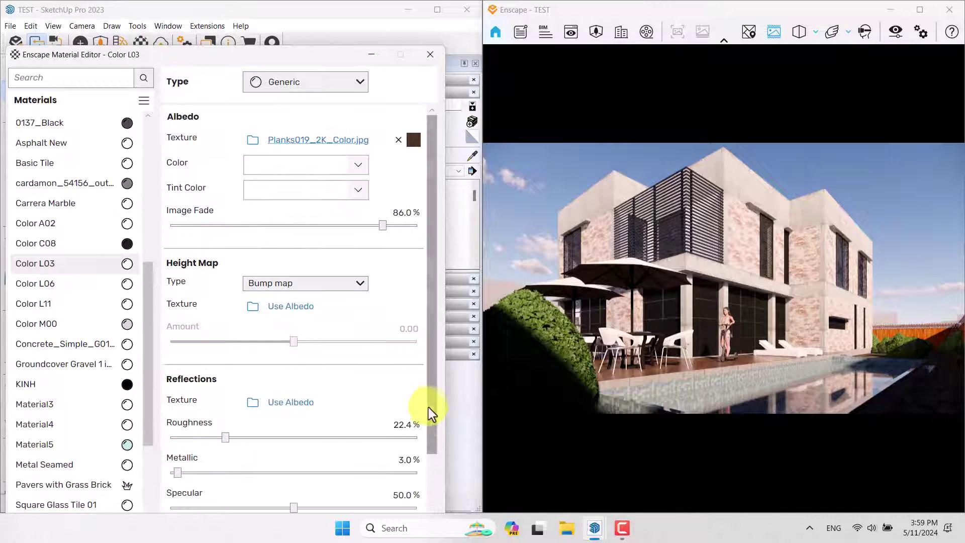
pyautogui.scroll(-3, 427, 409)
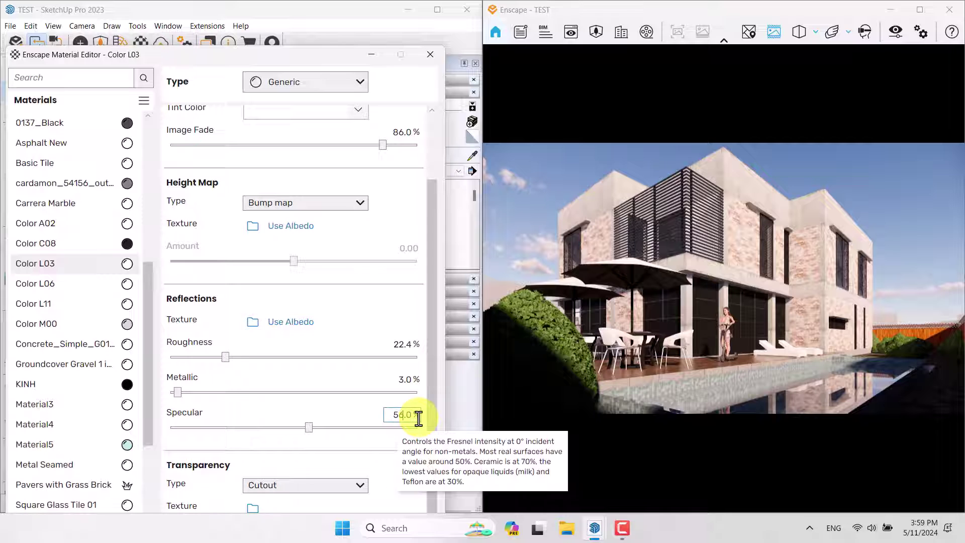
pyautogui.click(732, 349)
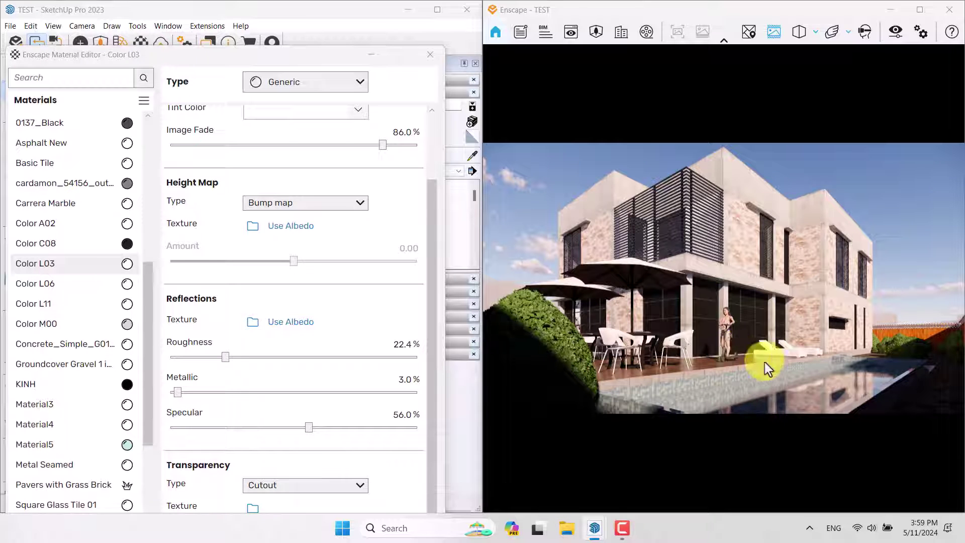
# Step: Orbit to the pool wall and sample its Square Glass Tile 01 material into the editor
pyautogui.moveTo(291, 60); pyautogui.dragTo(336, 447)
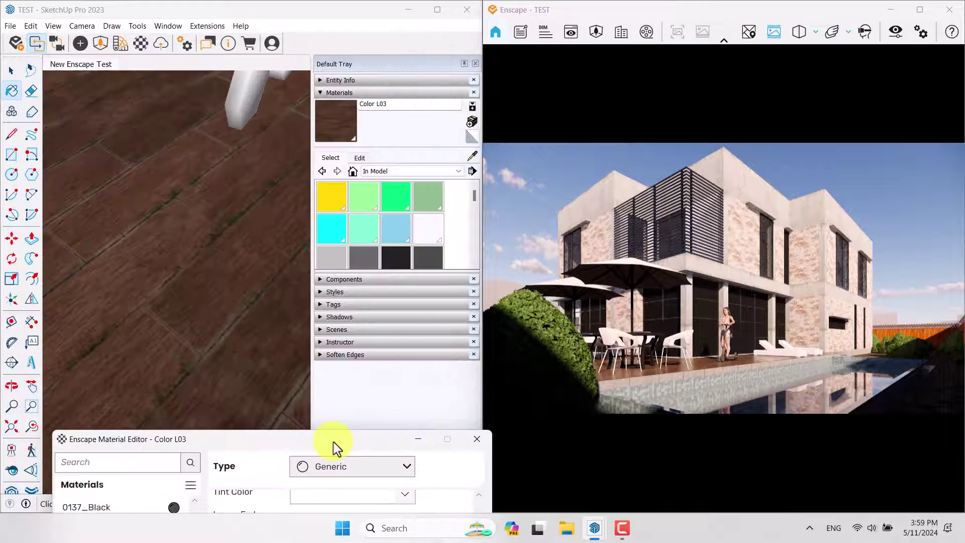
pyautogui.scroll(-5, 113, 316)
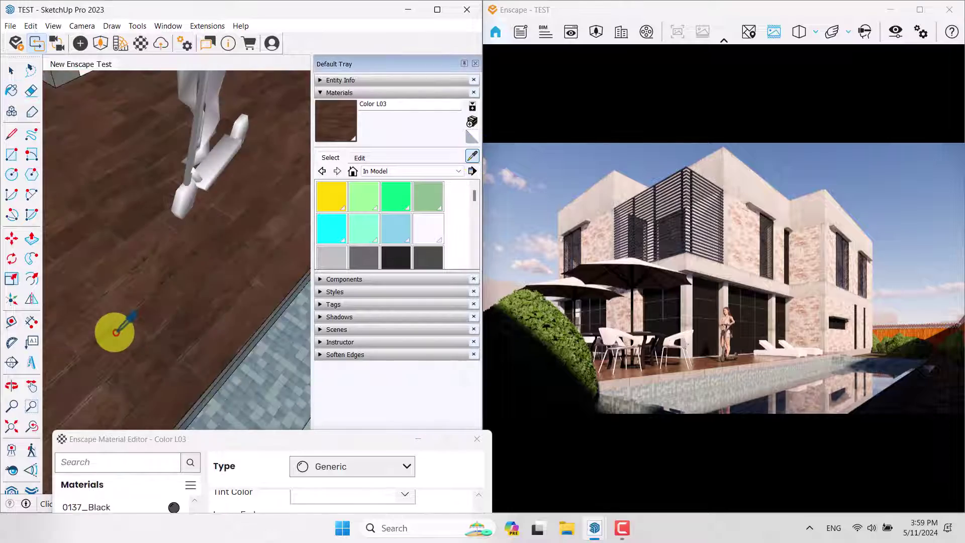
pyautogui.moveTo(136, 344); pyautogui.dragTo(304, 261, button='middle')
pyautogui.scroll(6, 199, 327)
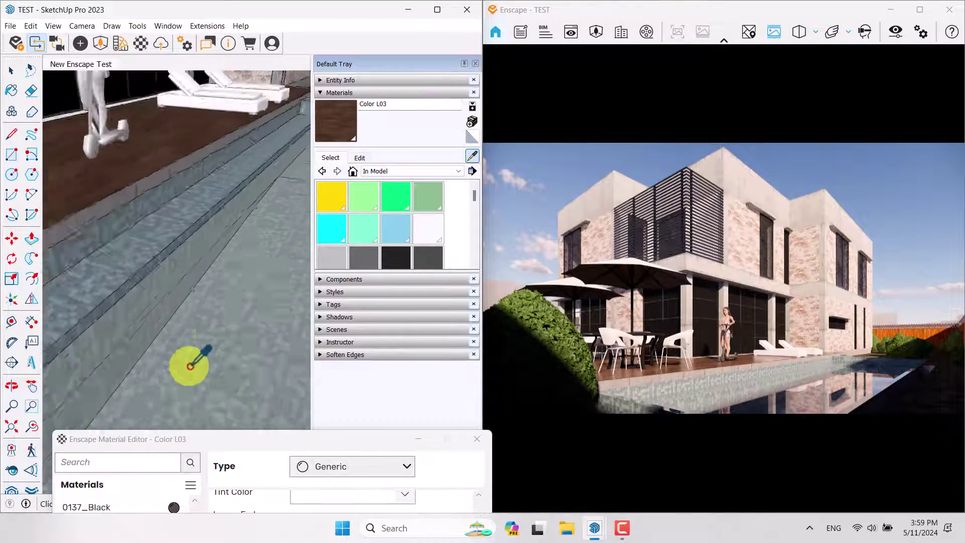
pyautogui.click(106, 223)
pyautogui.moveTo(223, 436); pyautogui.dragTo(154, 49)
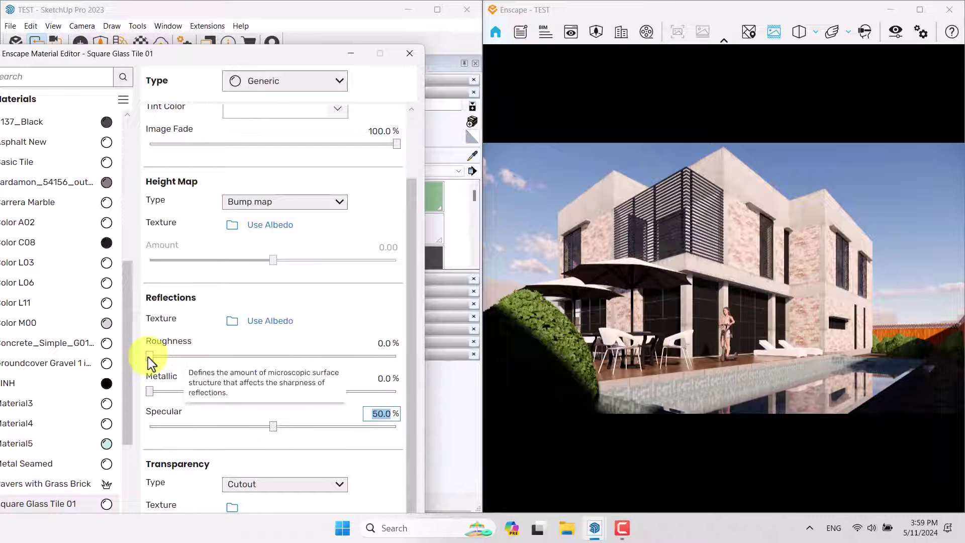
# Step: Sample the pool's [Color A02]1 material into the Enscape Material Editor
pyautogui.moveTo(291, 56); pyautogui.dragTo(344, 469)
pyautogui.click(422, 196)
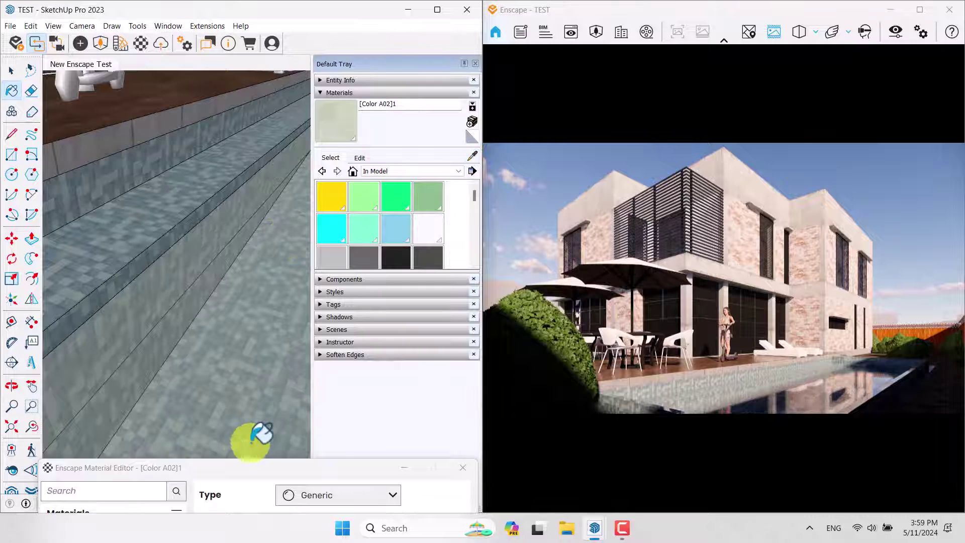
pyautogui.moveTo(237, 465); pyautogui.dragTo(218, 70)
pyautogui.moveTo(452, 352); pyautogui.dragTo(447, 122)
# Step: Change its type to Water and enable Override Global Wind Settings
pyautogui.click(346, 90)
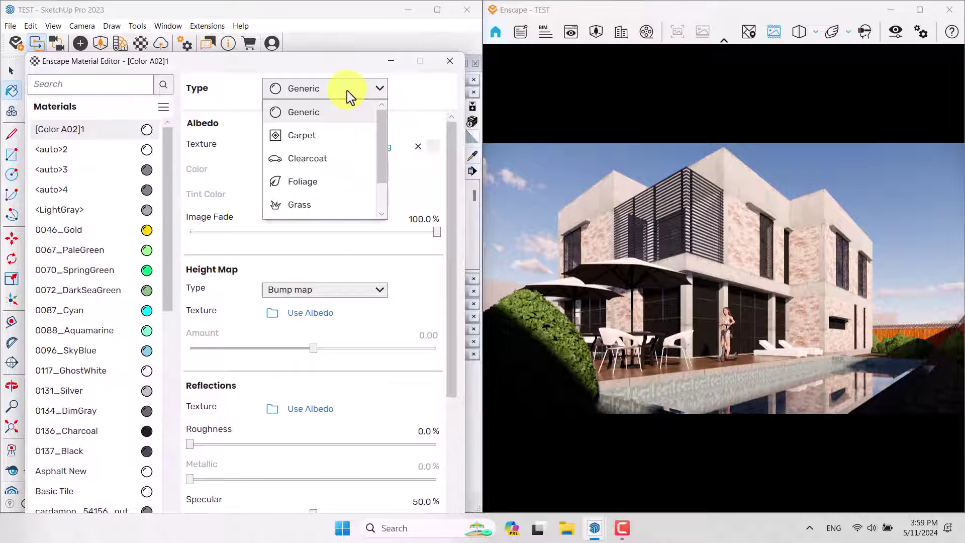
pyautogui.moveTo(382, 148); pyautogui.dragTo(386, 216)
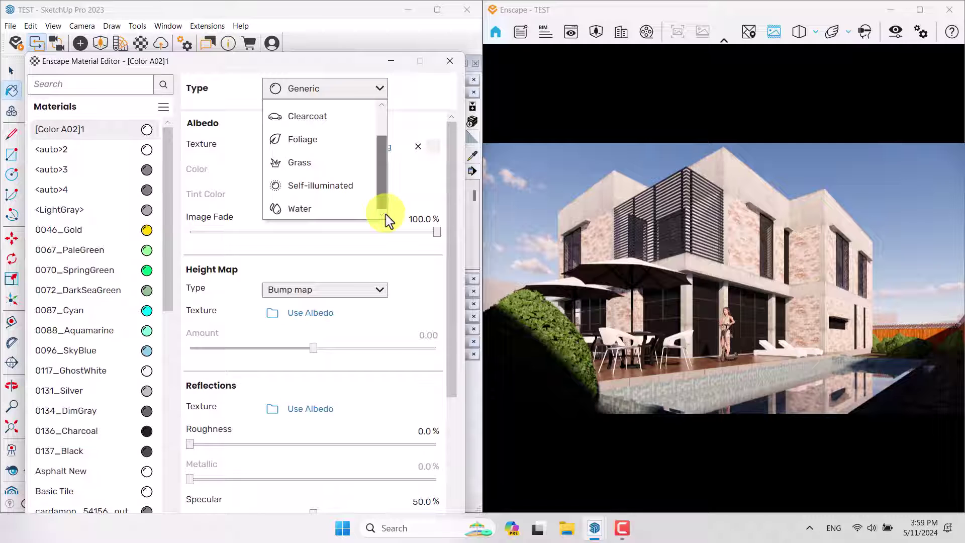
pyautogui.click(338, 205)
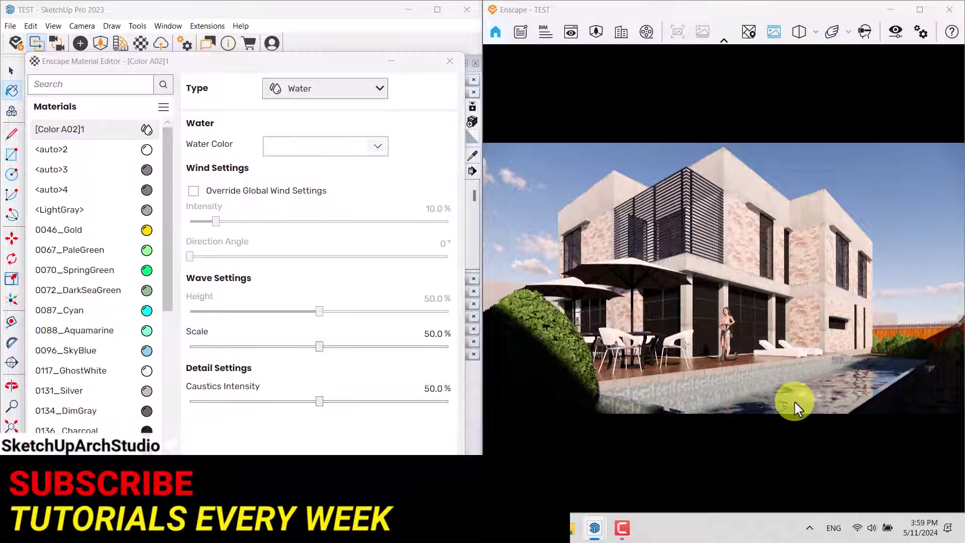
pyautogui.click(192, 193)
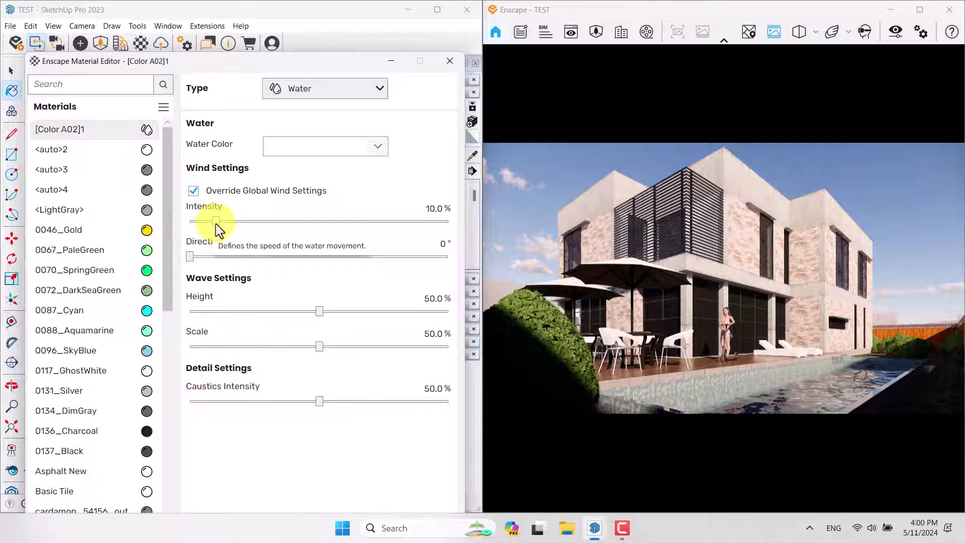
# Step: Set the wind direction to 12° and try a 26% wave height
pyautogui.click(442, 209)
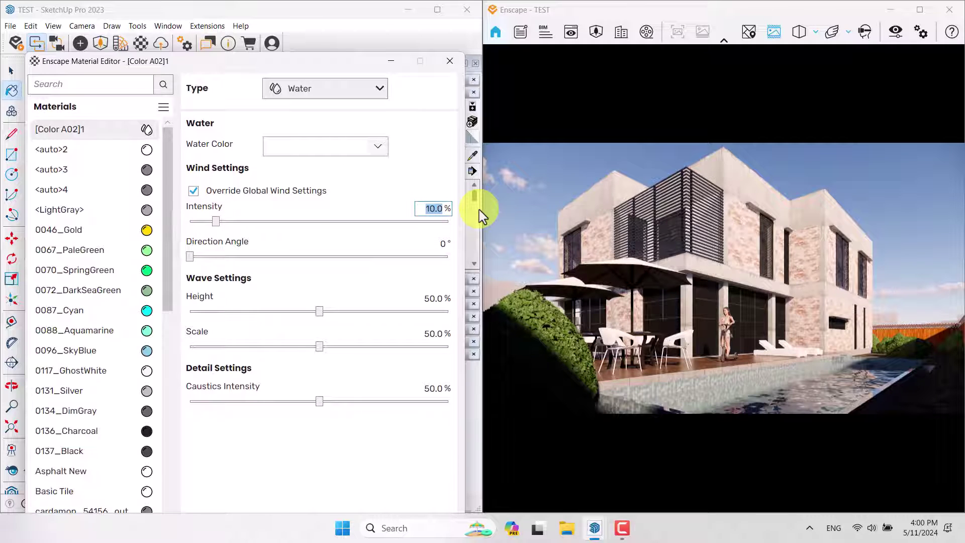
pyautogui.click(442, 245)
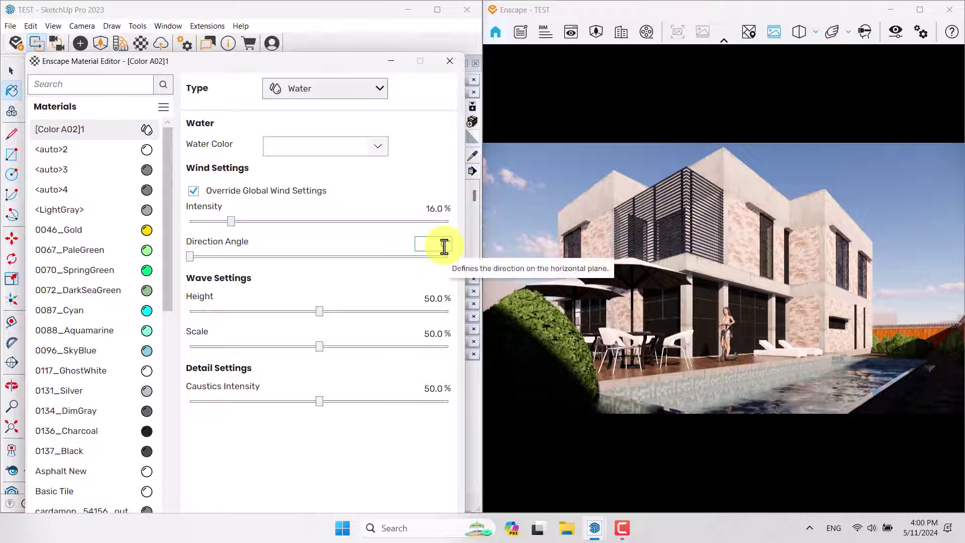
pyautogui.write('12')
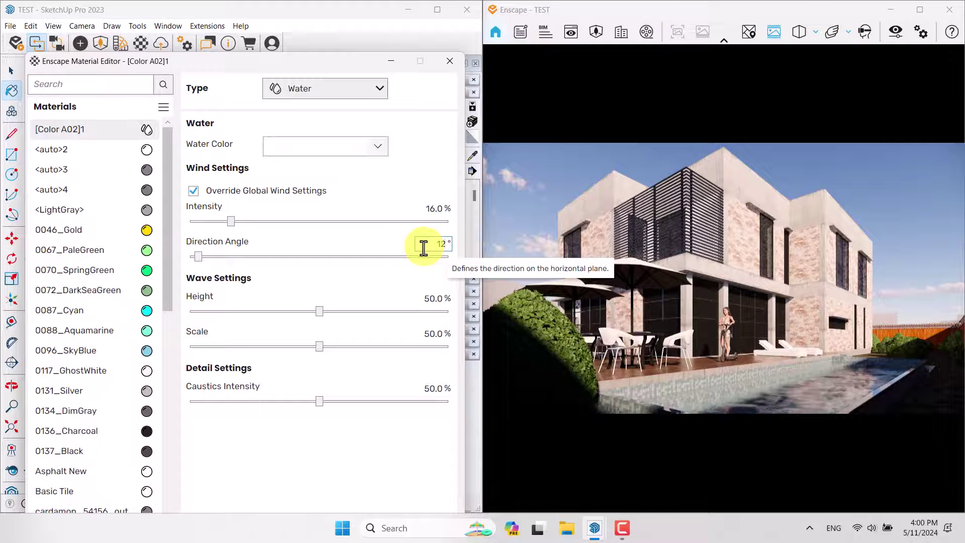
pyautogui.click(431, 298)
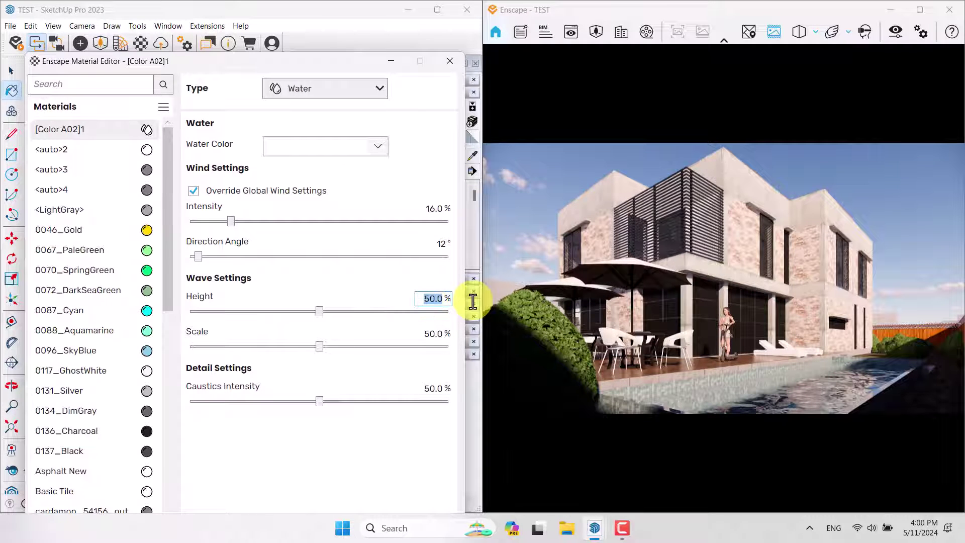
pyautogui.write('26')
pyautogui.click(810, 392)
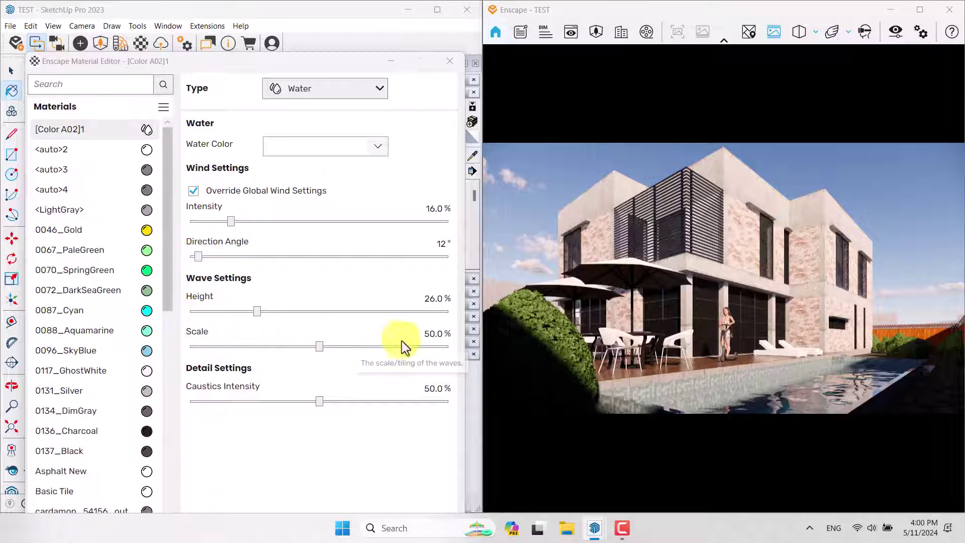
# Step: Set the wave scale to 16% and bring wave height down to 12%
pyautogui.click(420, 334)
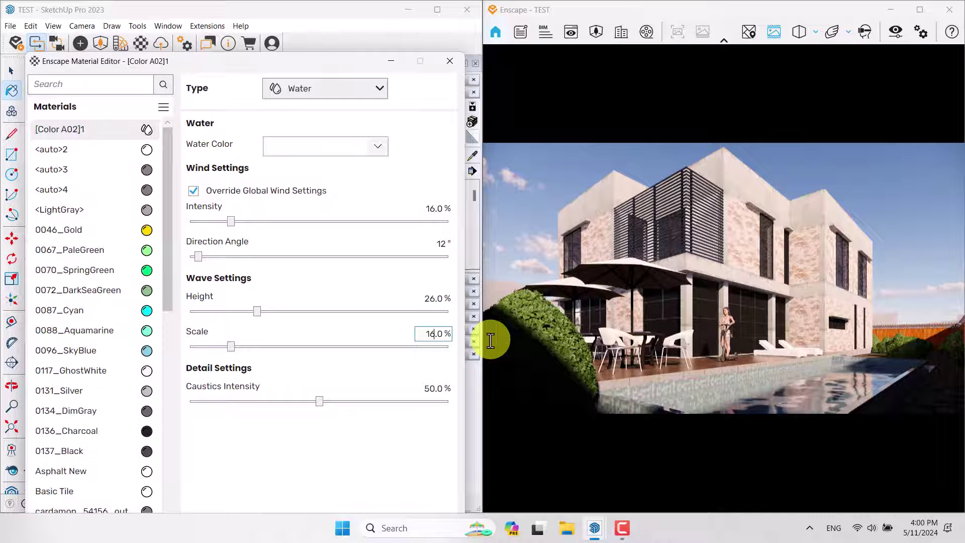
pyautogui.click(433, 299)
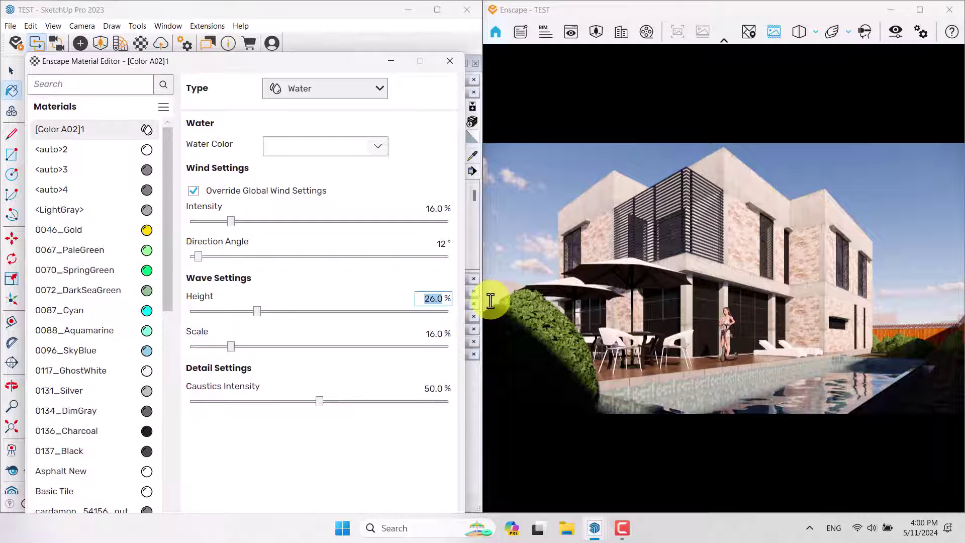
pyautogui.write('12')
pyautogui.click(744, 385)
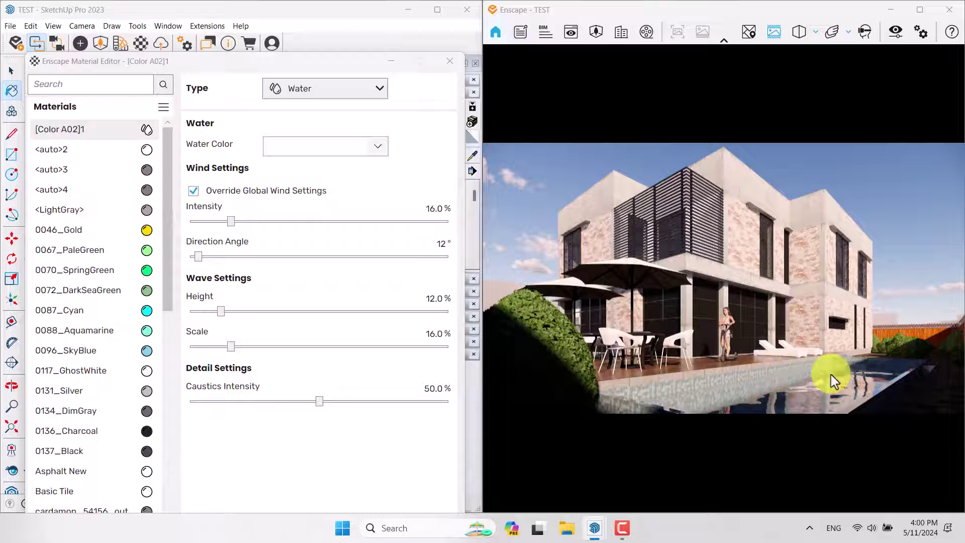
# Step: Set the water's caustics intensity to 88%
pyautogui.click(421, 391)
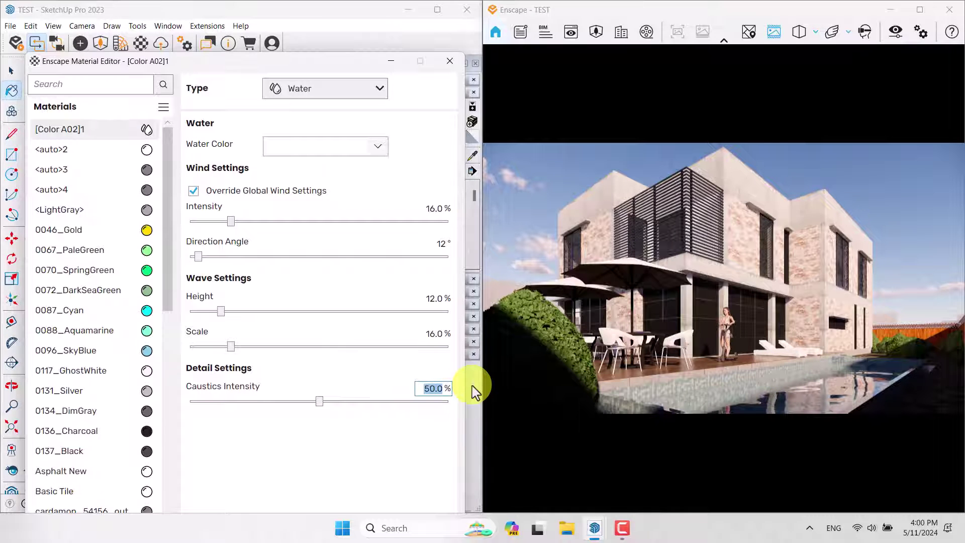
pyautogui.write('8')
pyautogui.press('Return')
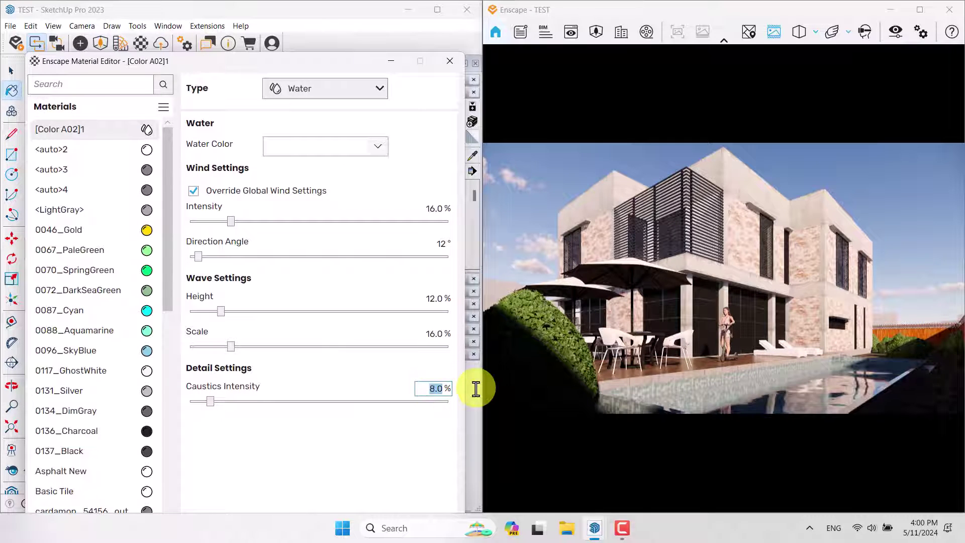
pyautogui.press('Return')
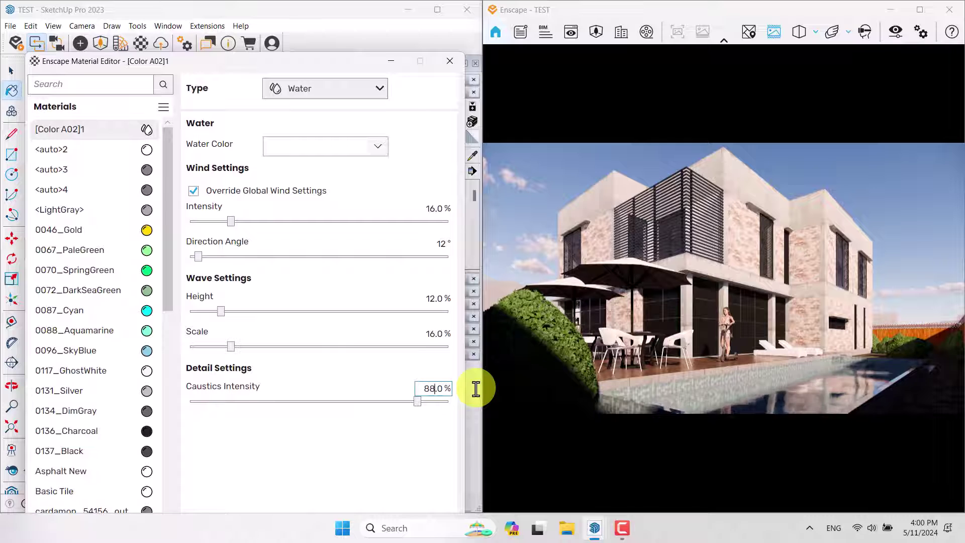
# Step: Choose a dark green in the Water Color picker
pyautogui.click(364, 149)
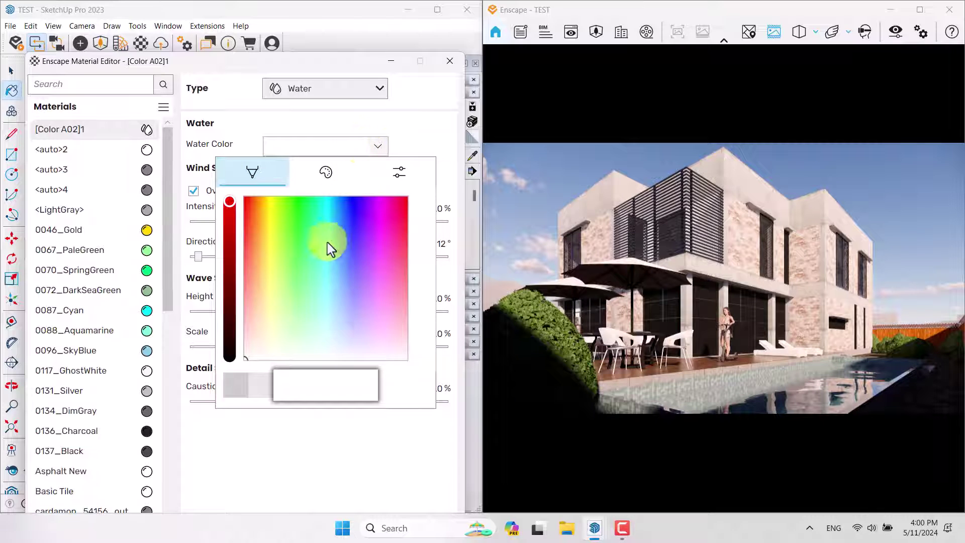
pyautogui.moveTo(279, 332); pyautogui.dragTo(230, 320)
pyautogui.click(300, 296)
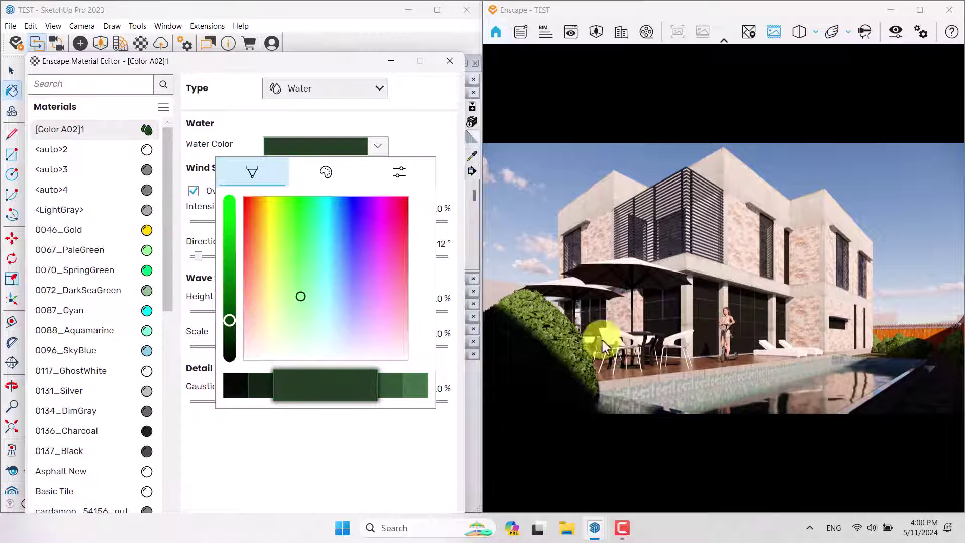
pyautogui.click(391, 159)
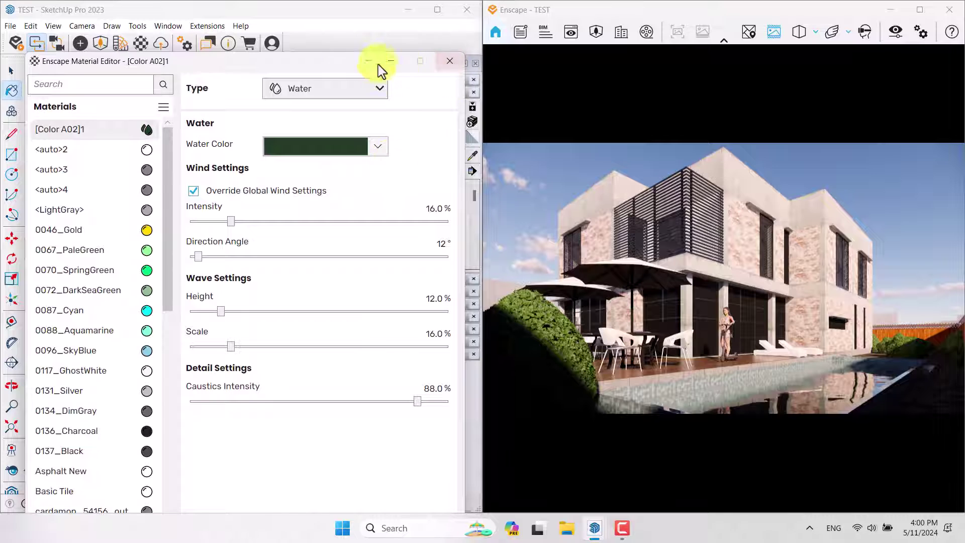
# Step: Move the Material Editor aside and switch to the Sample Paint eyedropper
pyautogui.moveTo(378, 65); pyautogui.dragTo(320, 352)
pyautogui.click(470, 156)
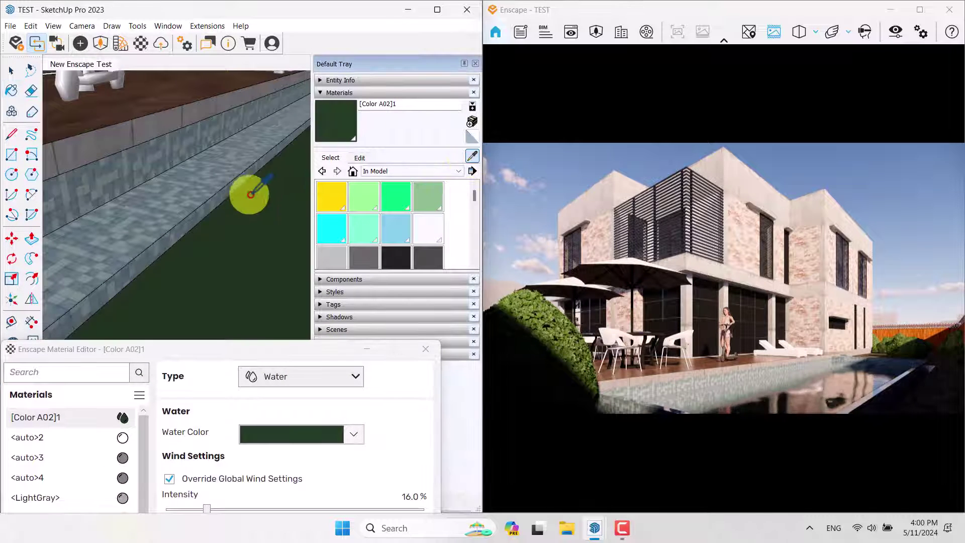
pyautogui.scroll(-10, 194, 201)
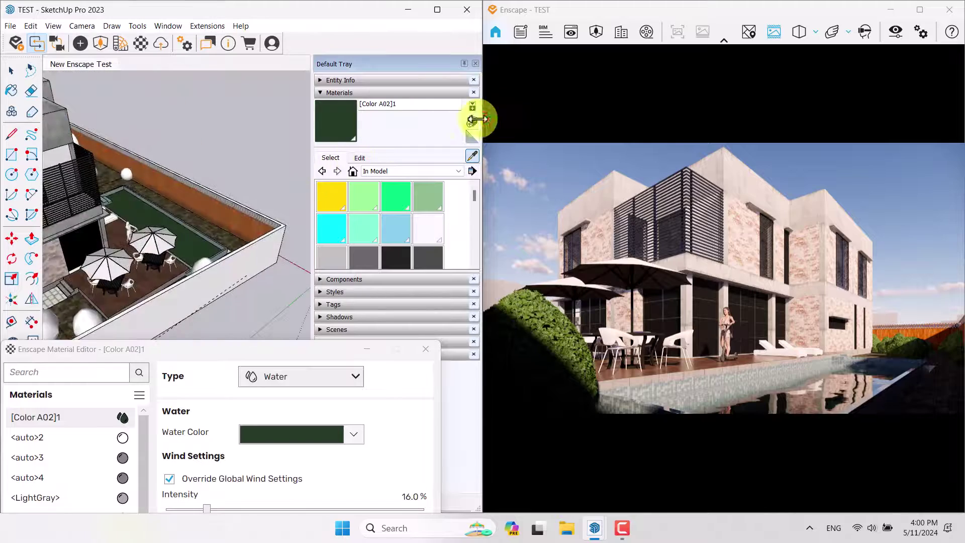
pyautogui.scroll(10, 258, 183)
# Step: Sample the Wood Fence with Lattice material, remove its albedo texture, and colour it grey
pyautogui.click(255, 210)
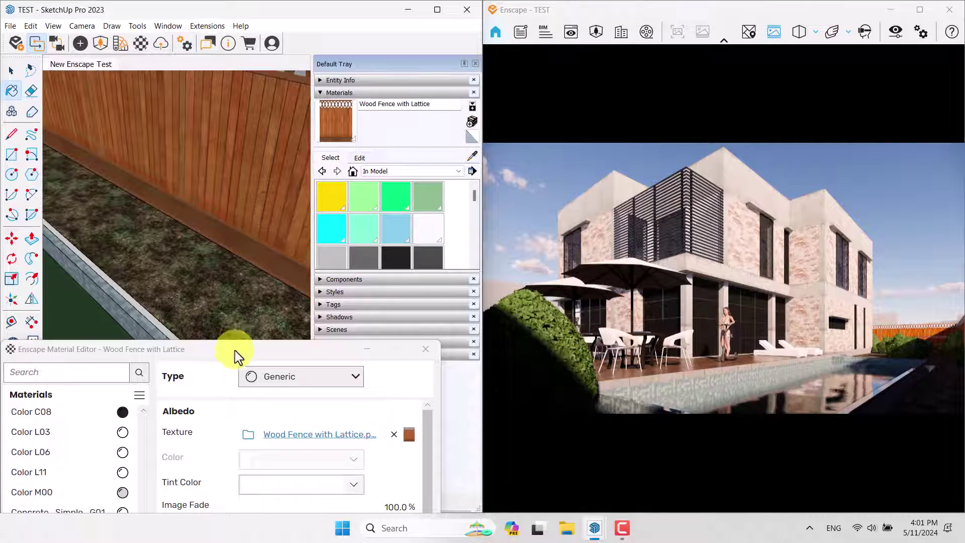
pyautogui.moveTo(236, 355); pyautogui.dragTo(231, 68)
pyautogui.click(390, 153)
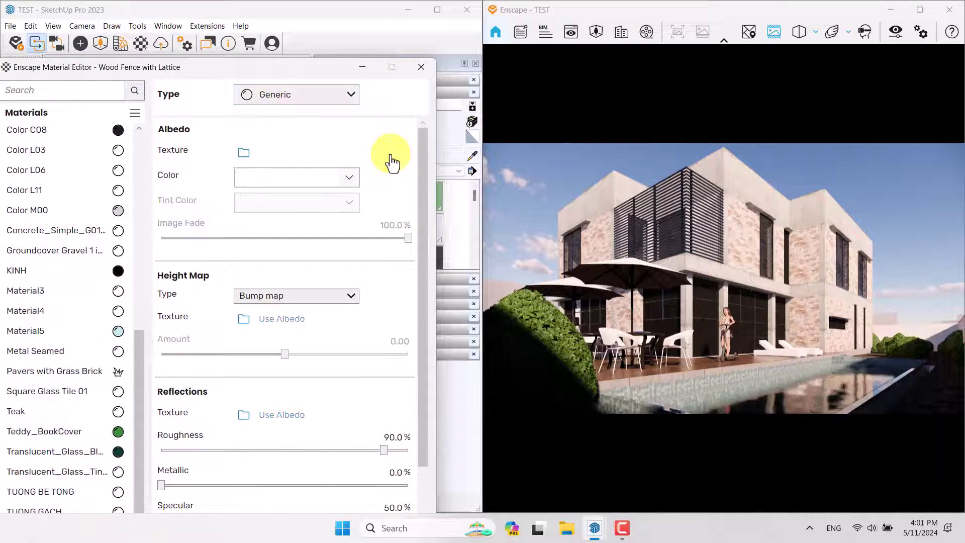
pyautogui.click(346, 182)
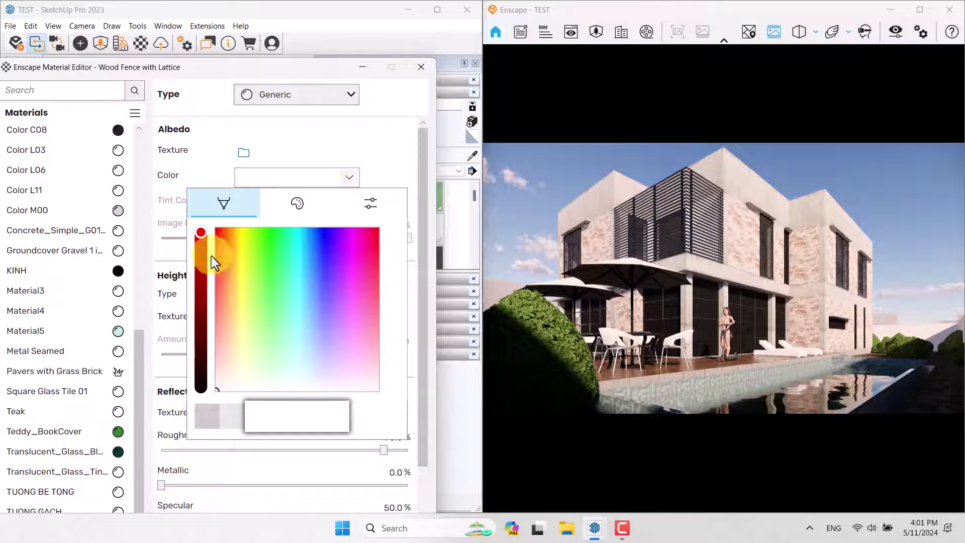
pyautogui.moveTo(214, 261); pyautogui.dragTo(204, 302)
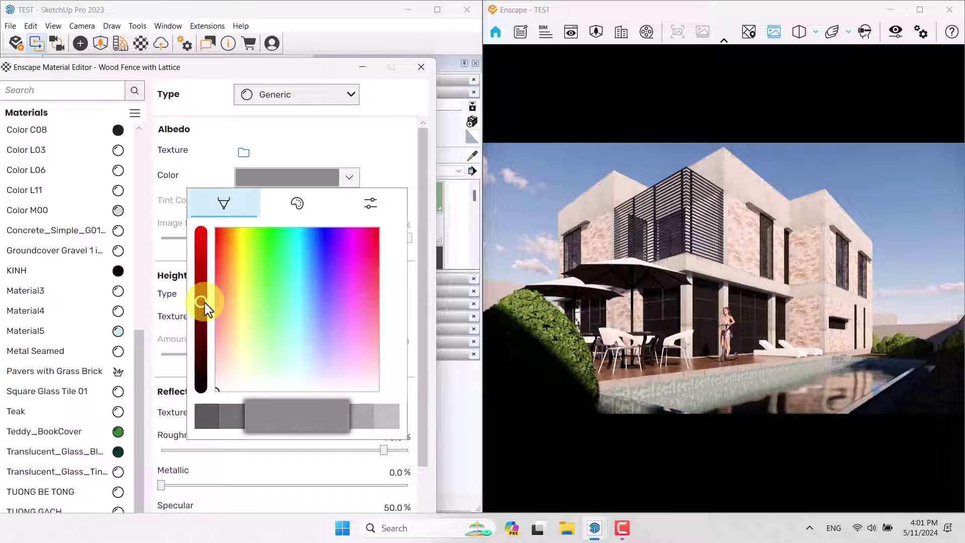
pyautogui.click(400, 161)
# Step: Lower the fence material's roughness to about 62%
pyautogui.scroll(-2, 414, 318)
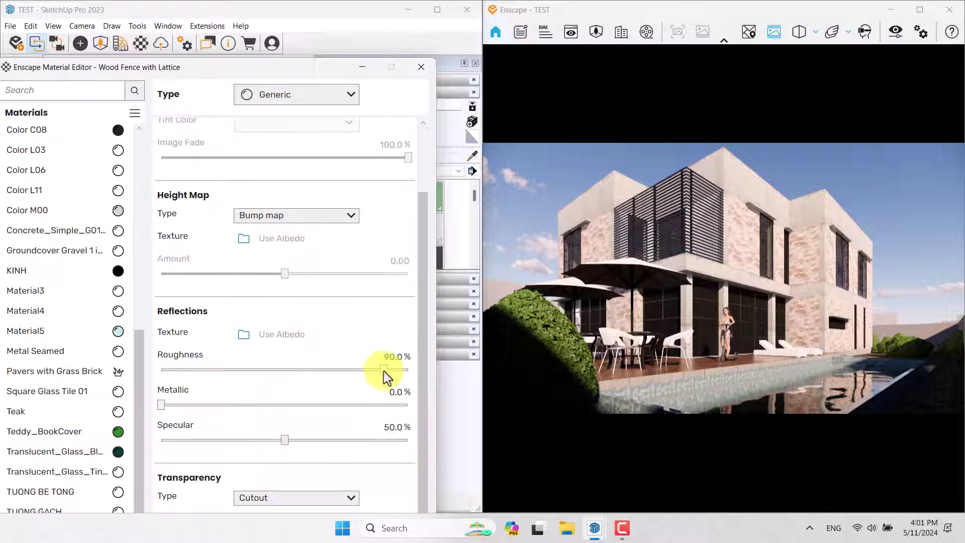
pyautogui.moveTo(384, 371); pyautogui.dragTo(312, 372)
pyautogui.moveTo(302, 68); pyautogui.dragTo(327, 338)
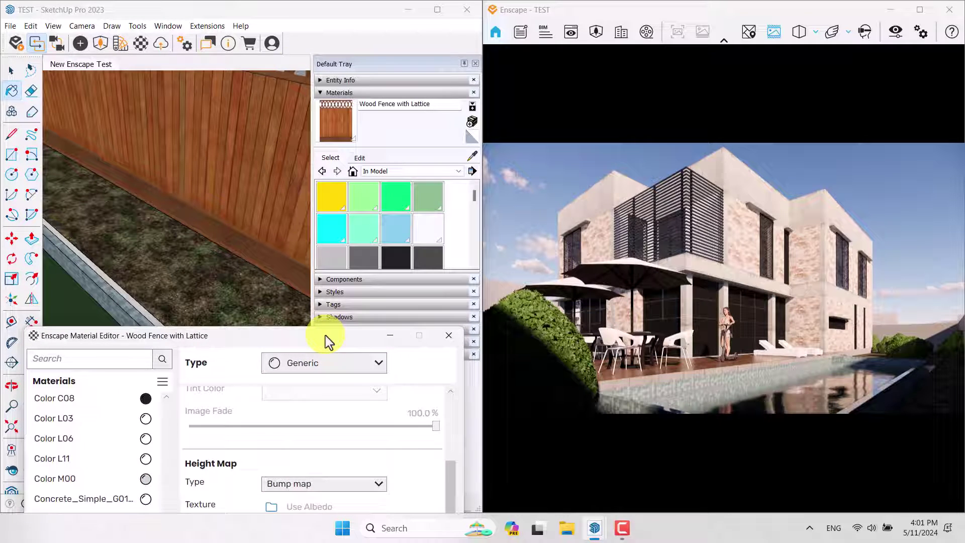
pyautogui.click(471, 155)
pyautogui.scroll(-5, 204, 211)
# Step: Sample the lawn's Color L06 material and set its type to Grass
pyautogui.scroll(5, 274, 244)
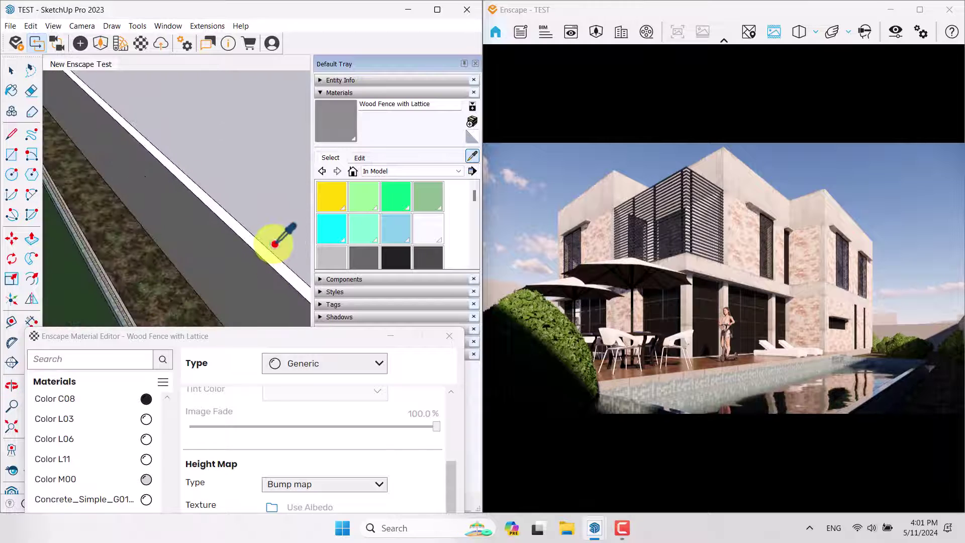
pyautogui.scroll(-3, 211, 227)
pyautogui.click(198, 198)
pyautogui.moveTo(198, 337); pyautogui.dragTo(209, 146)
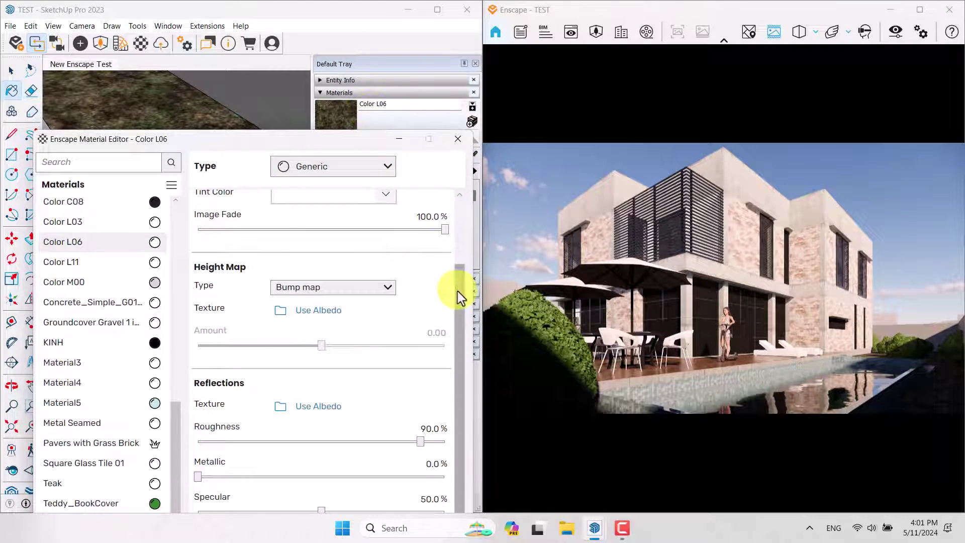
pyautogui.moveTo(457, 291); pyautogui.dragTo(457, 173)
pyautogui.click(306, 170)
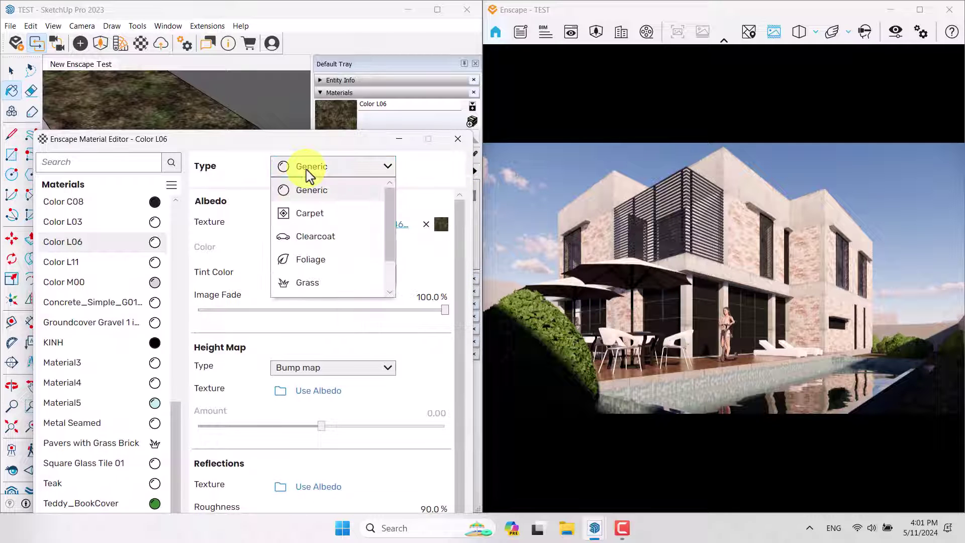
pyautogui.click(321, 282)
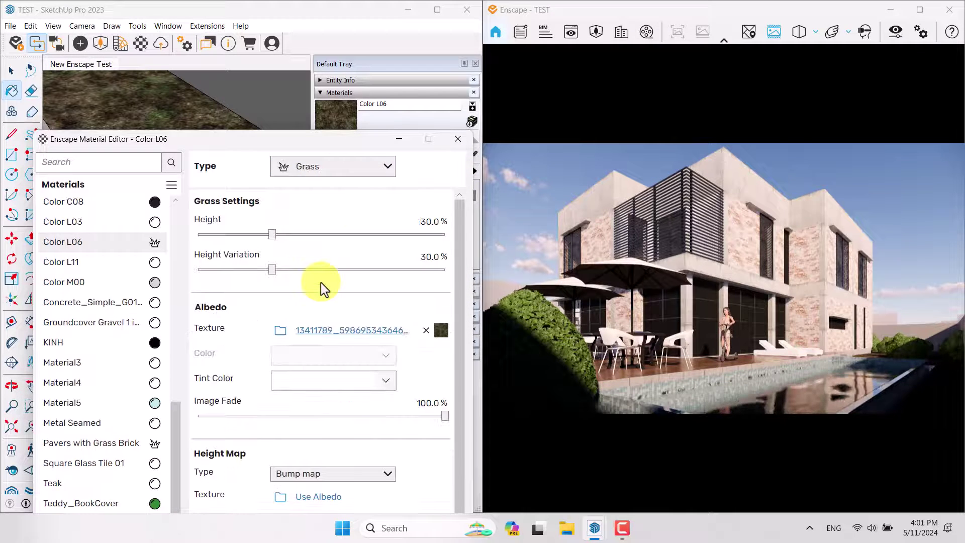
# Step: Set the grass tint colour to bright green, RGB 30,230,52 (1EE634)
pyautogui.click(384, 380)
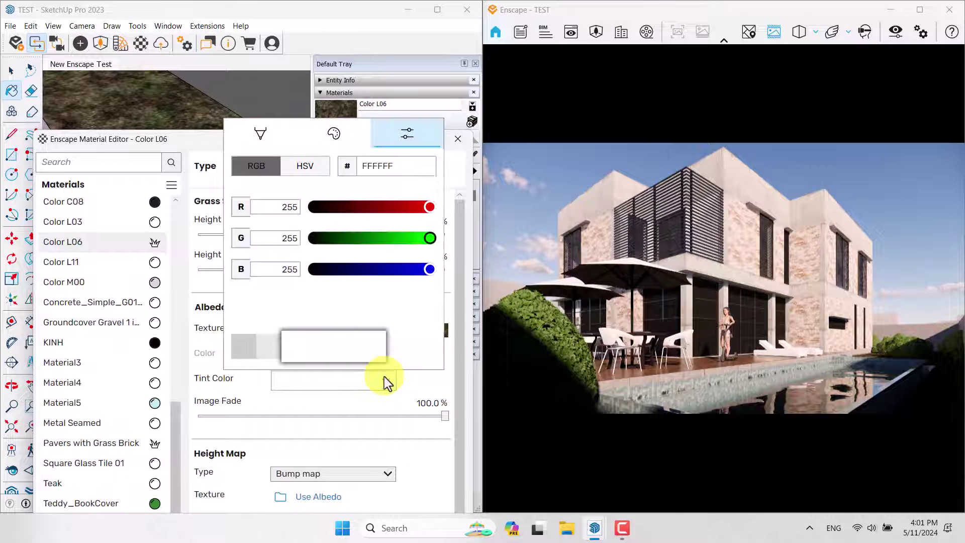
pyautogui.moveTo(425, 240); pyautogui.dragTo(382, 238)
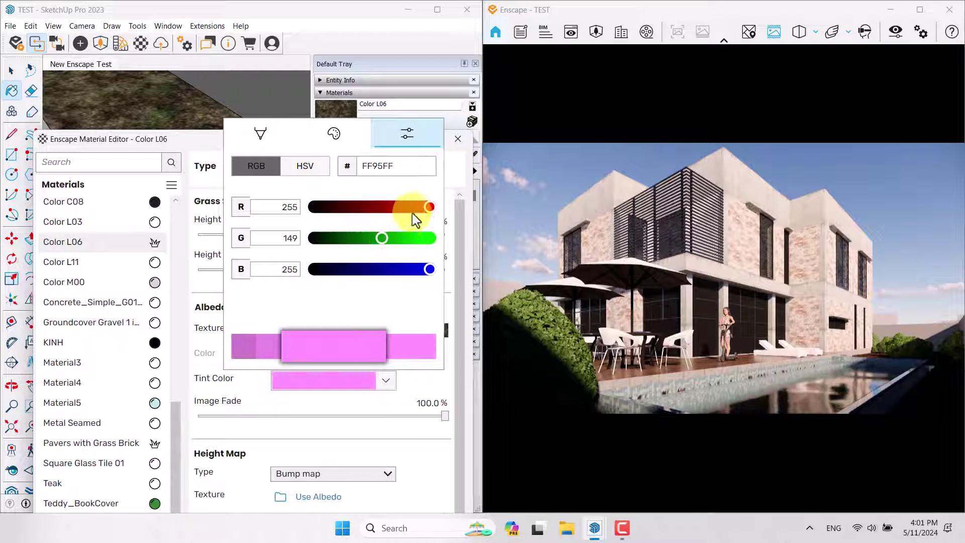
pyautogui.moveTo(429, 207); pyautogui.dragTo(338, 230)
pyautogui.moveTo(390, 270); pyautogui.dragTo(335, 269)
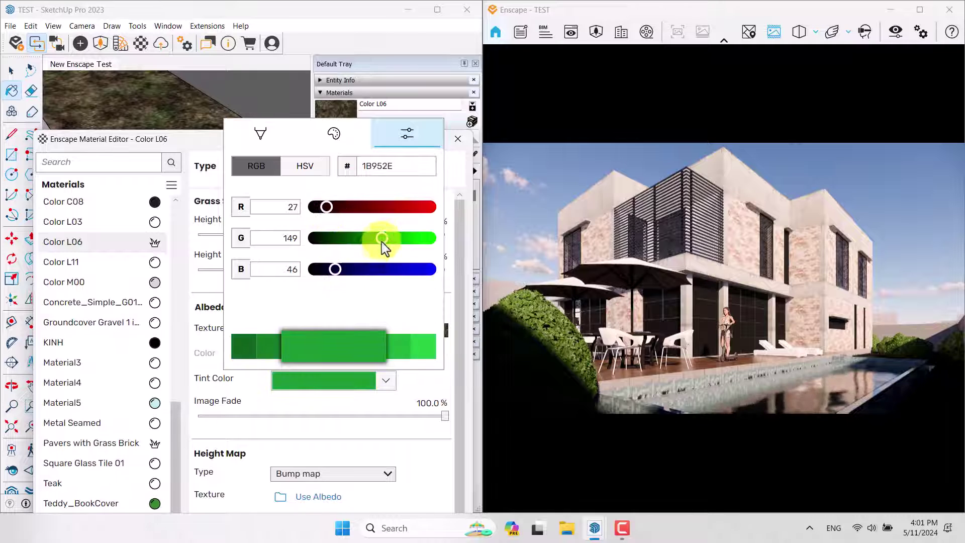
pyautogui.moveTo(382, 238); pyautogui.dragTo(408, 239)
pyautogui.click(400, 346)
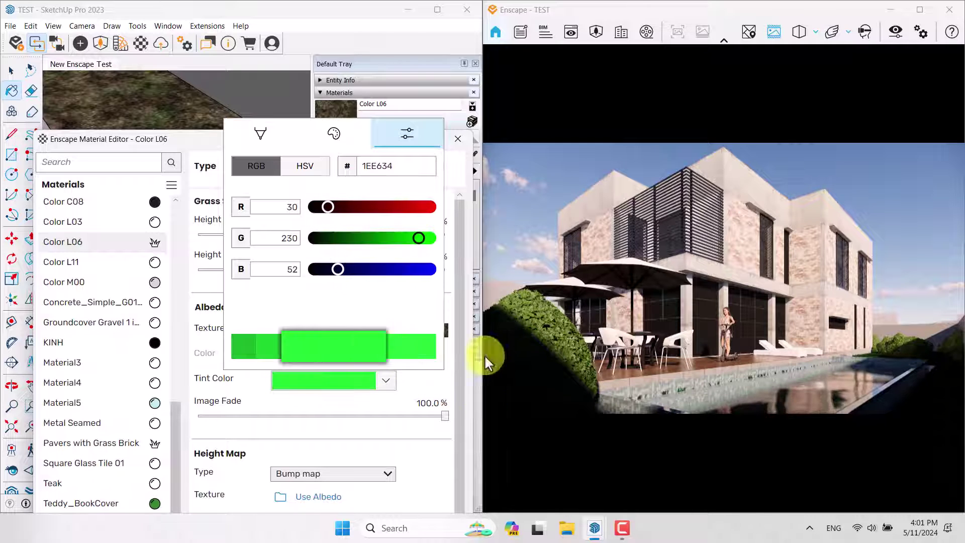
pyautogui.click(416, 382)
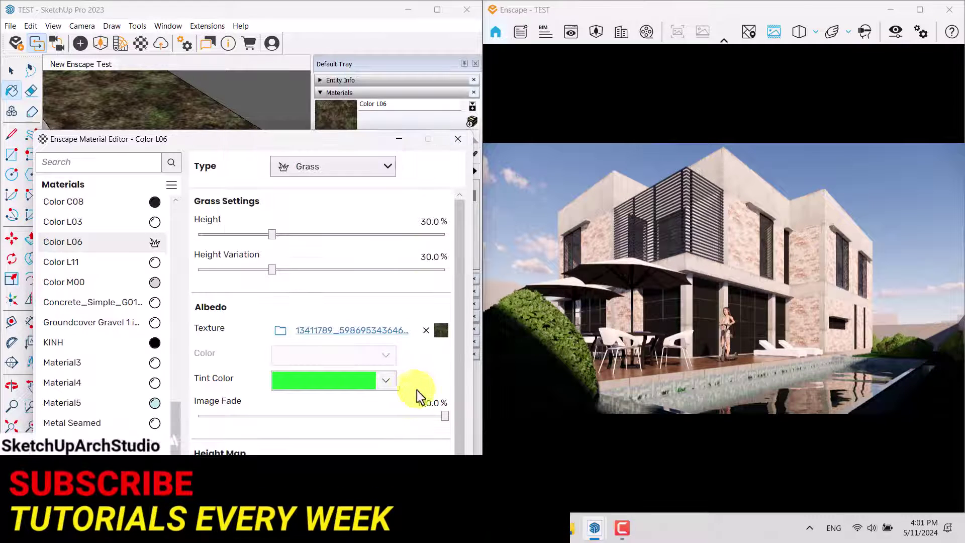
pyautogui.scroll(-3, 422, 394)
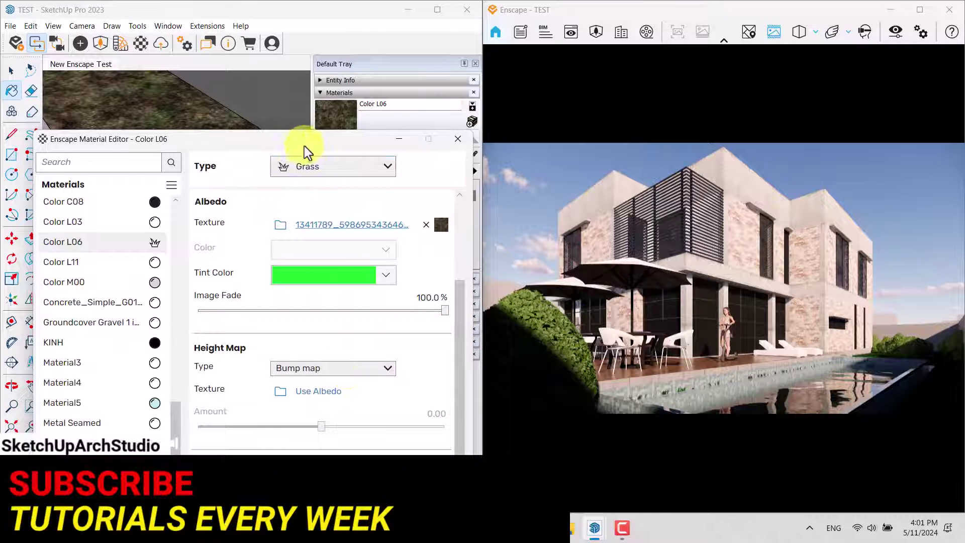
# Step: Drag the Grass Settings sliders to Height 35.3% and Height Variation 34.2%
pyautogui.moveTo(305, 146); pyautogui.dragTo(263, 84)
pyautogui.moveTo(420, 312); pyautogui.dragTo(413, 159)
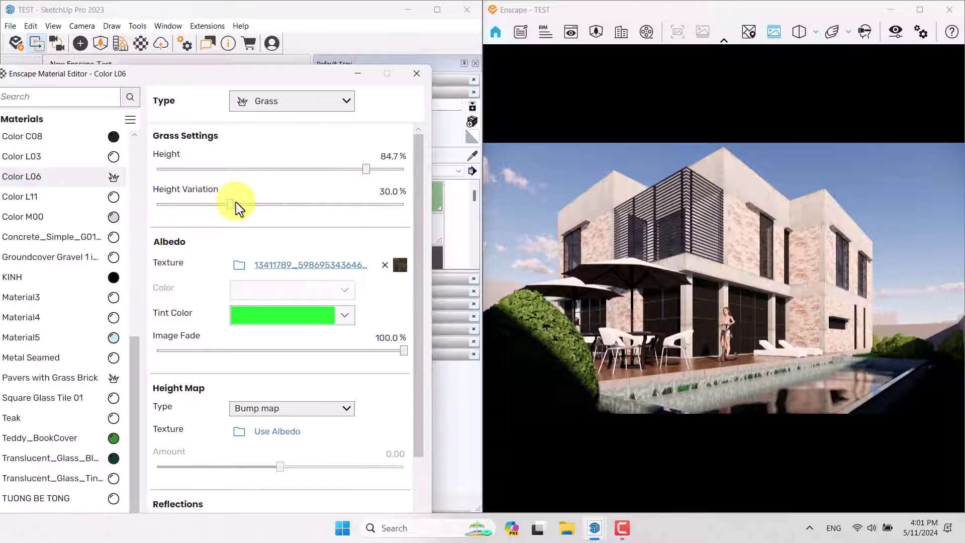
pyautogui.moveTo(232, 204); pyautogui.dragTo(354, 204)
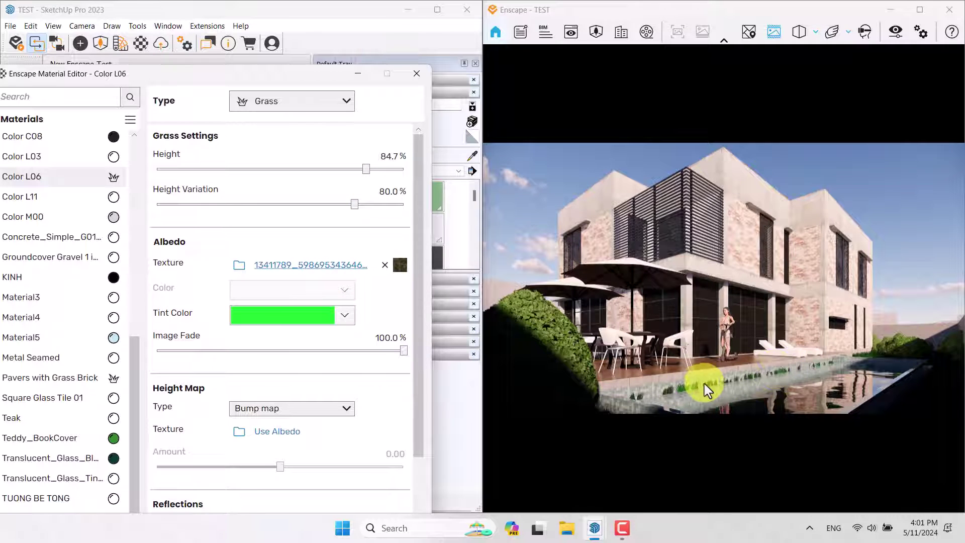
pyautogui.moveTo(355, 204); pyautogui.dragTo(241, 204)
pyautogui.moveTo(365, 169); pyautogui.dragTo(313, 169)
pyautogui.moveTo(269, 170); pyautogui.dragTo(244, 169)
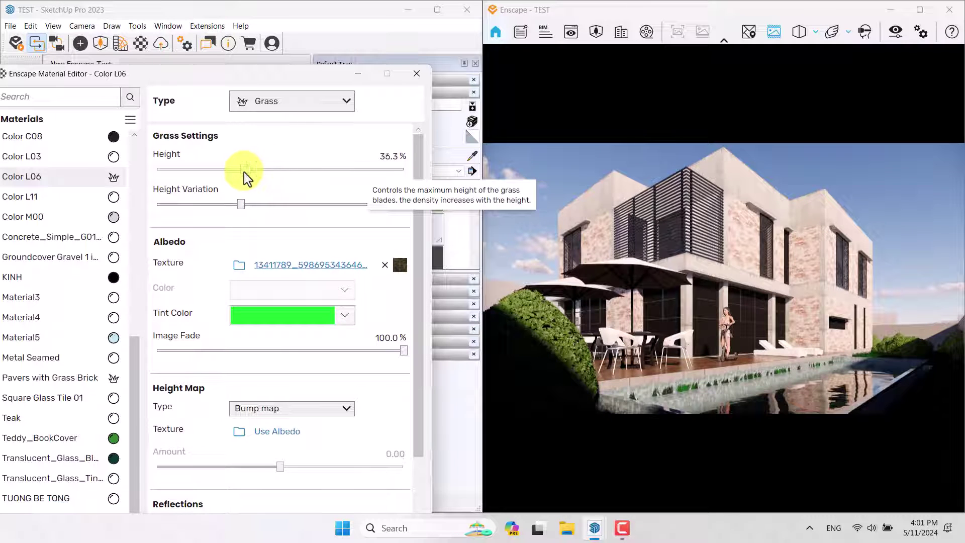